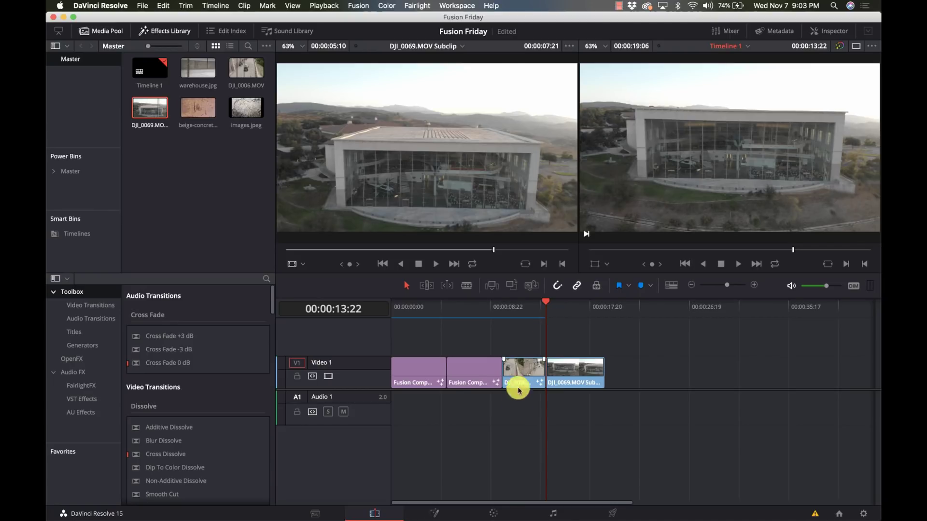
- Grade the building clip on the Color page by lowering its gain to 0.81 and setting gamma to 0.04
left_click(493, 514)
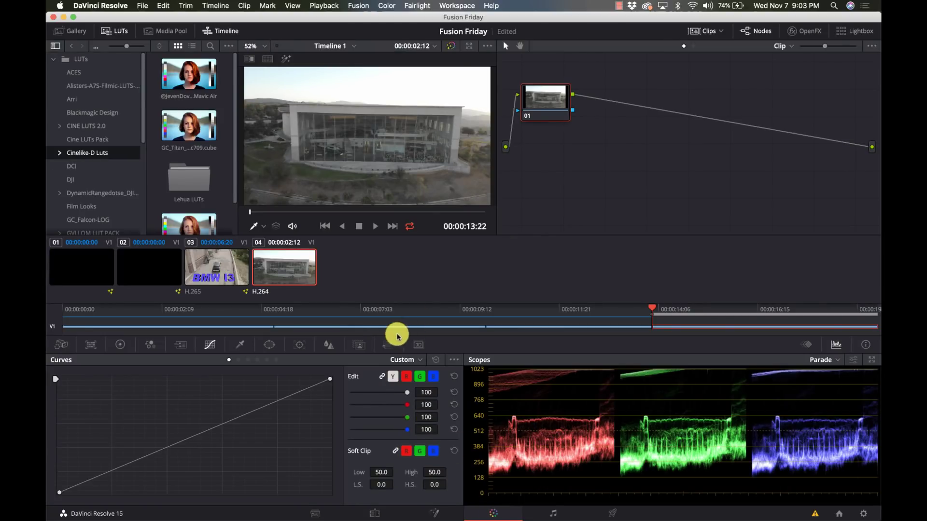
left_click(122, 343)
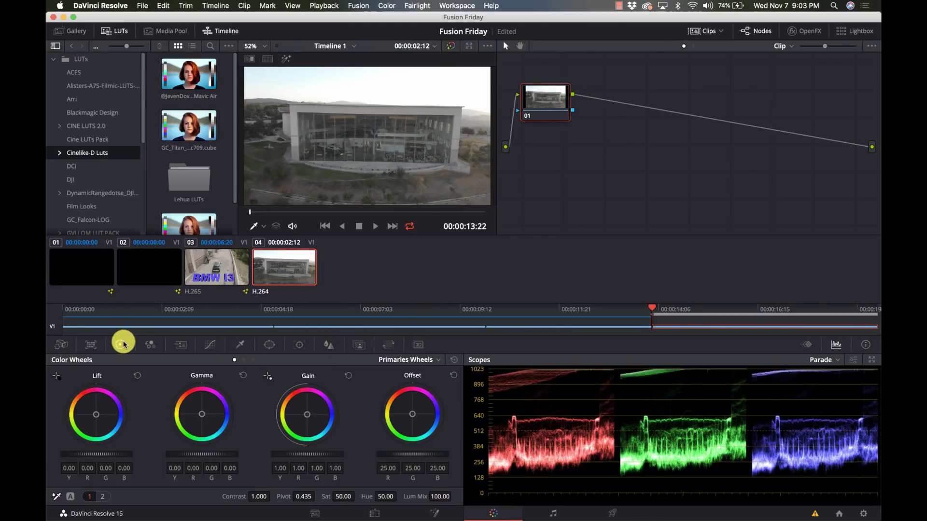
left_click_drag(325, 453, 277, 452)
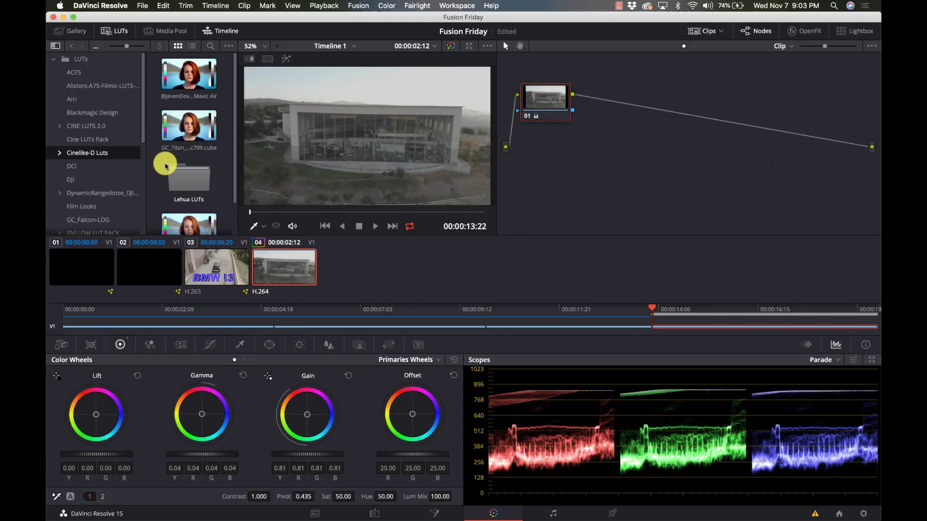
- Apply the NoamKroll-Cine-D LUT to the building clip and raise its saturation to 86.80
scroll(165, 167, "down", 2)
double_click(188, 204)
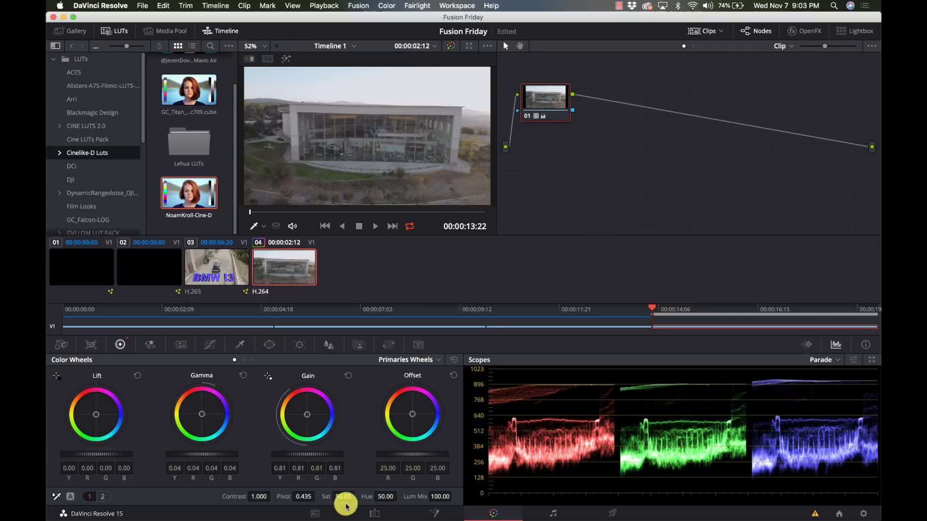
left_click_drag(343, 499, 433, 489)
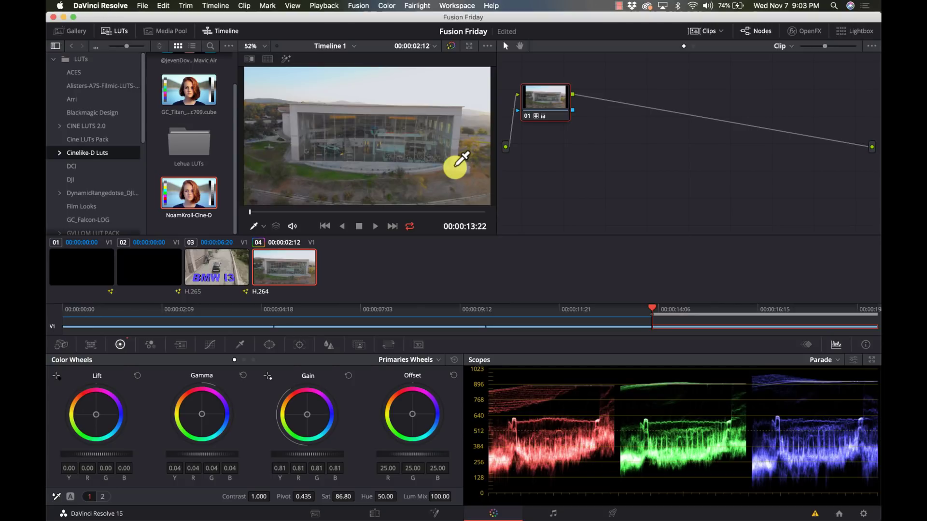
- Open the building clip on the Fusion page and shift the MediaIn1 and MediaOut1 nodes into a level row
left_click(435, 516)
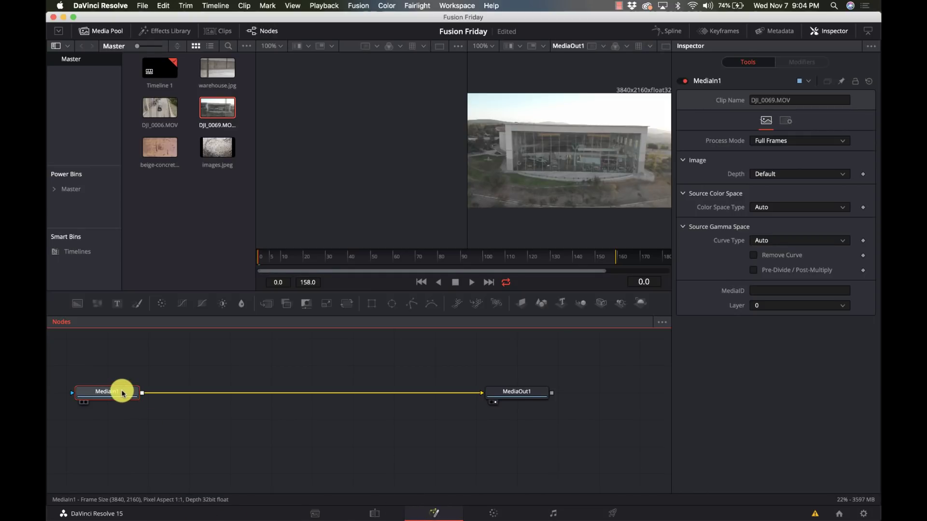
left_click_drag(513, 393, 581, 394)
left_click_drag(121, 391, 220, 394)
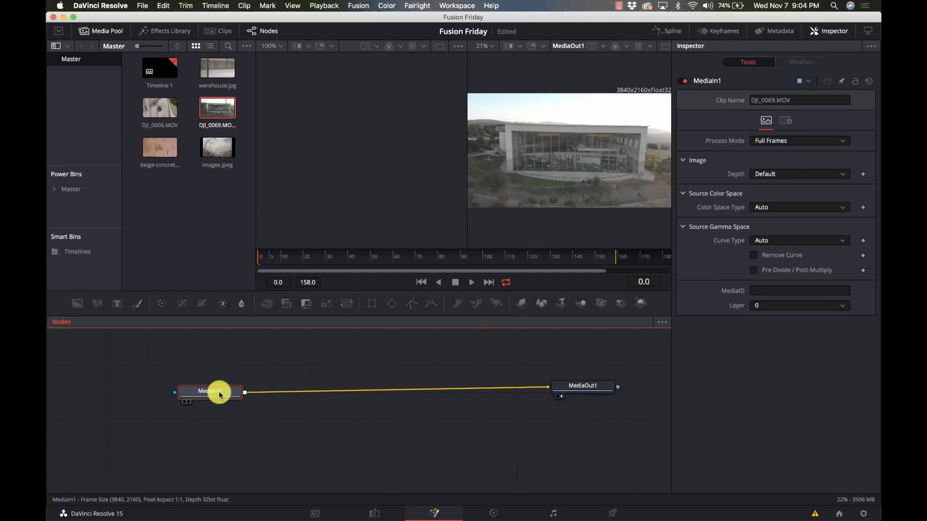
left_click_drag(220, 394, 212, 389)
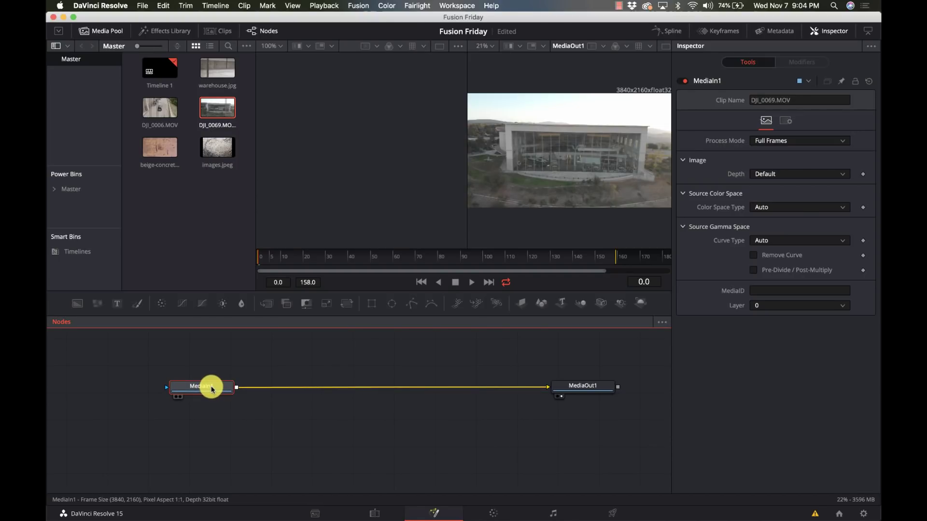
- Insert a Tracker node after MediaIn1 and place it midway between MediaIn1 and MediaOut1
key("shift+space")
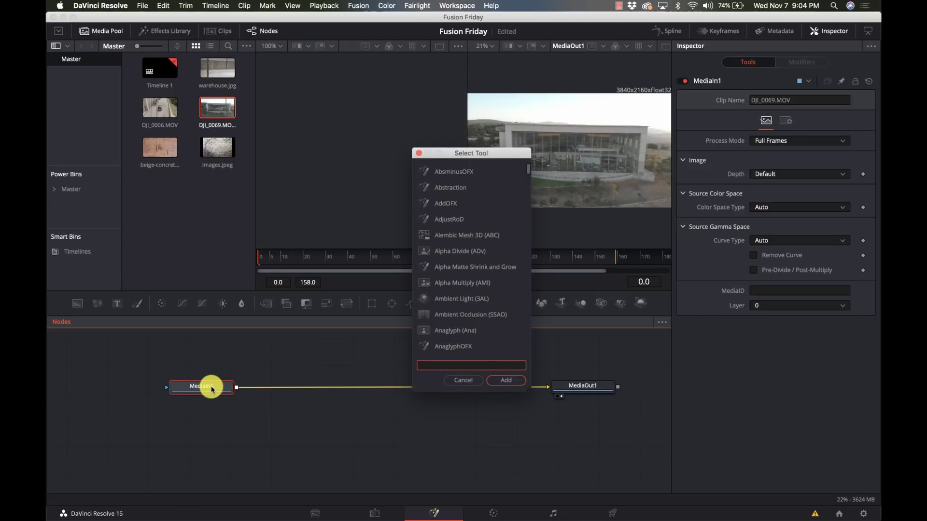
type("tra")
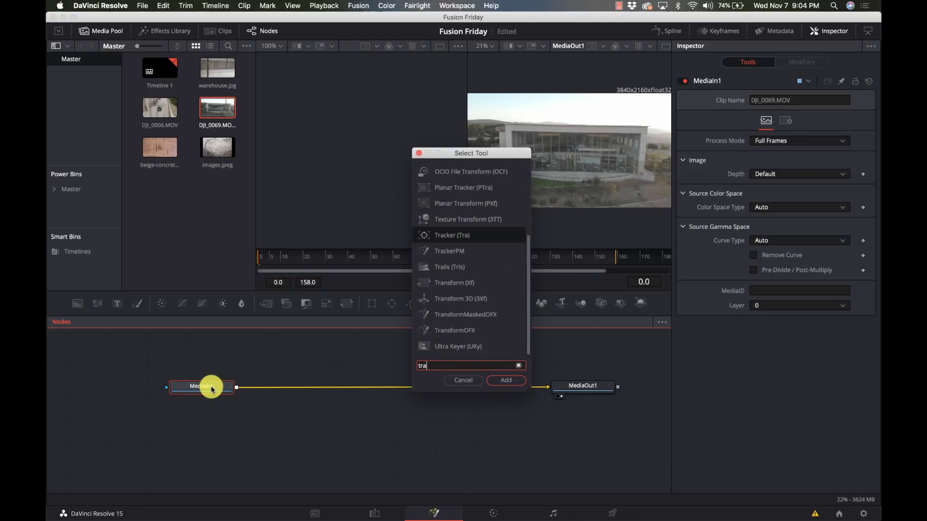
key("Return")
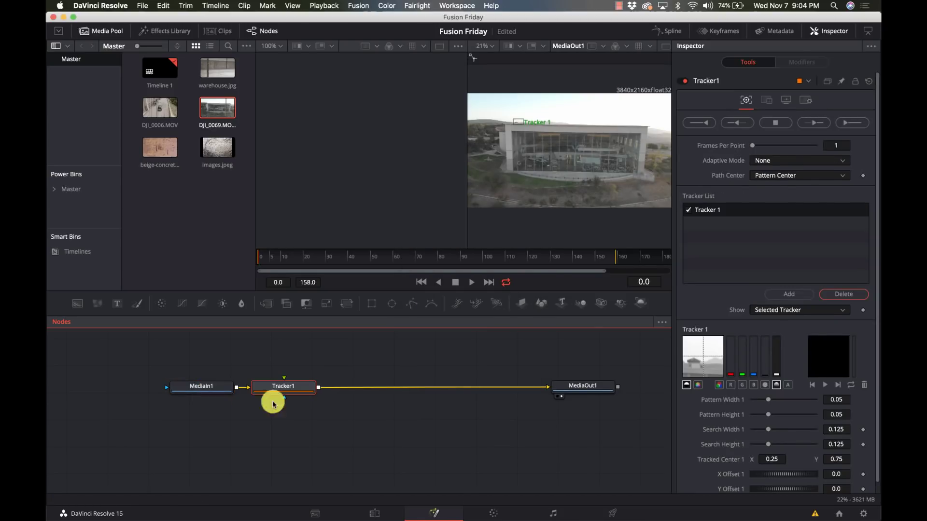
left_click_drag(294, 387, 390, 391)
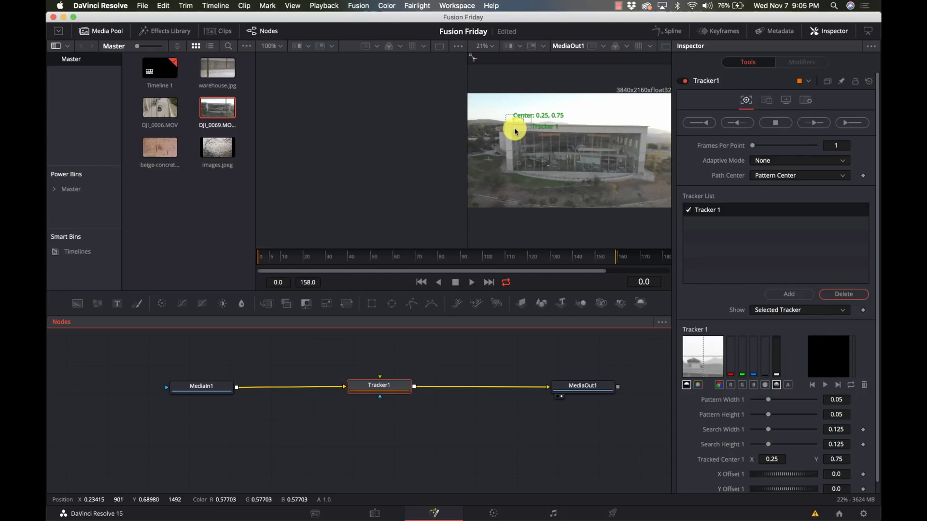
- Place Tracker 1 on the facade's upper-left window corner and shrink its pattern to about 0.036 by 0.048 and search area to about 0.071 by 0.1
left_click(488, 46)
left_click(485, 93)
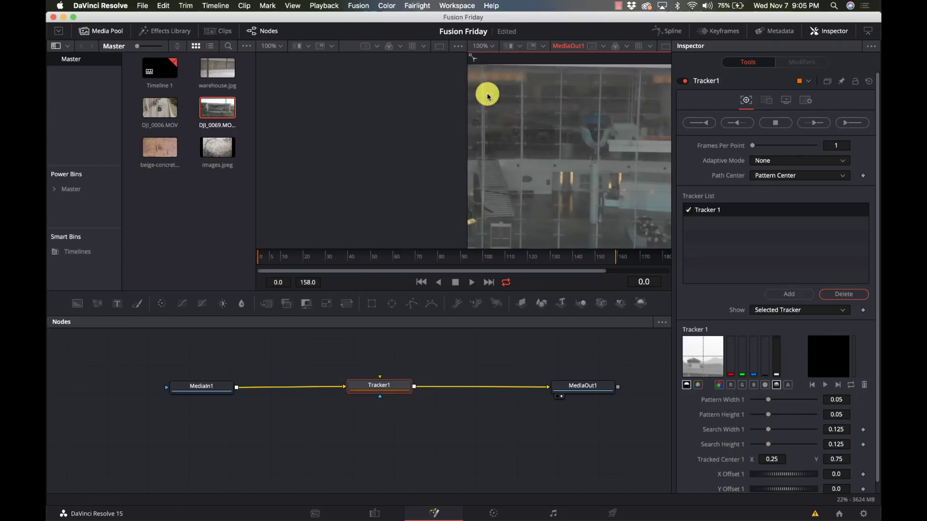
scroll(541, 142, "left", 10)
scroll(541, 143, "up", 5)
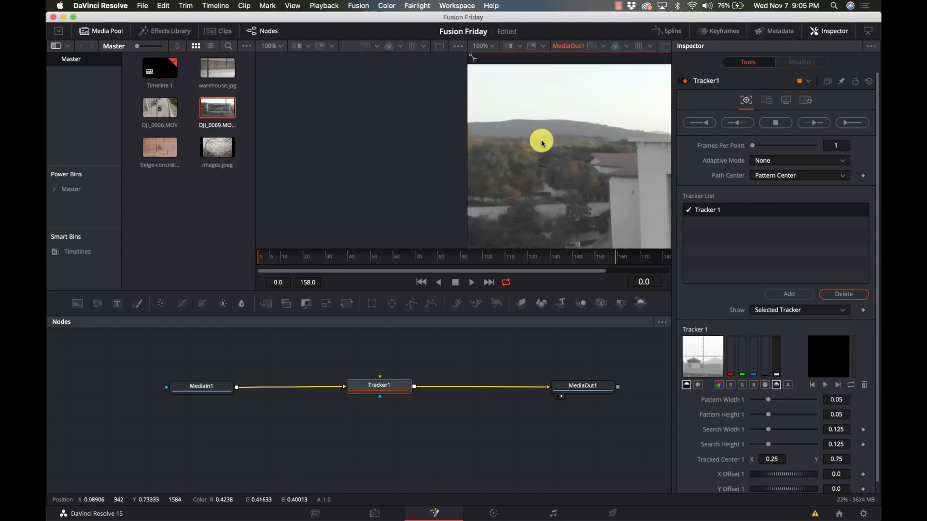
scroll(520, 149, "right", 4)
scroll(519, 149, "right", 3)
scroll(520, 148, "up", 3)
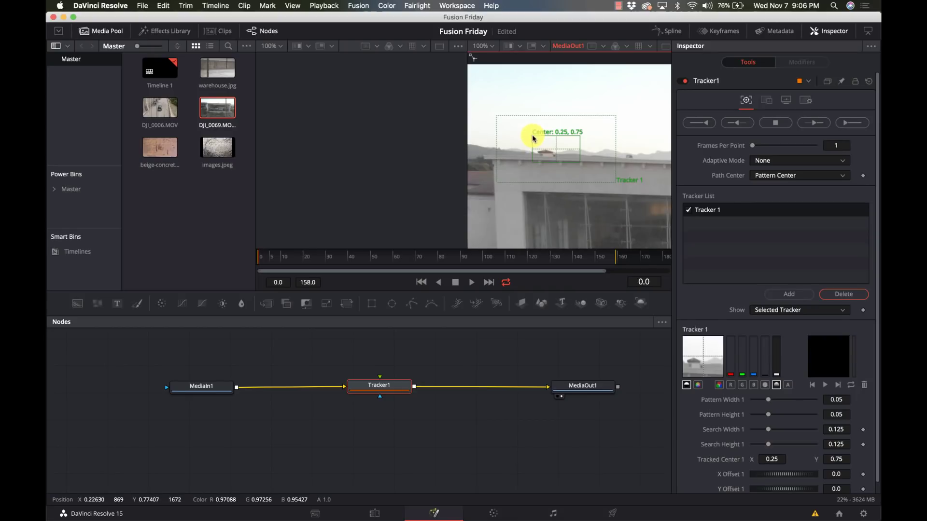
left_click_drag(533, 136, 504, 183)
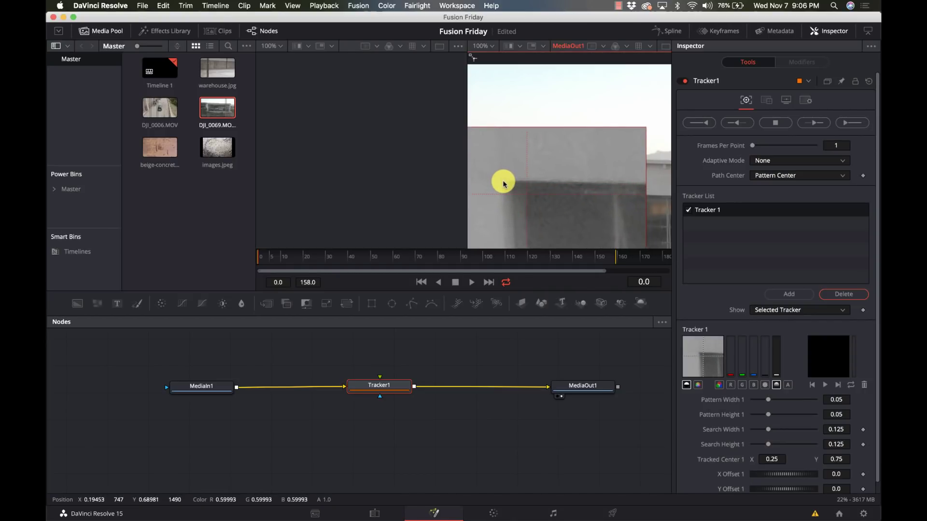
left_click_drag(504, 183, 504, 183)
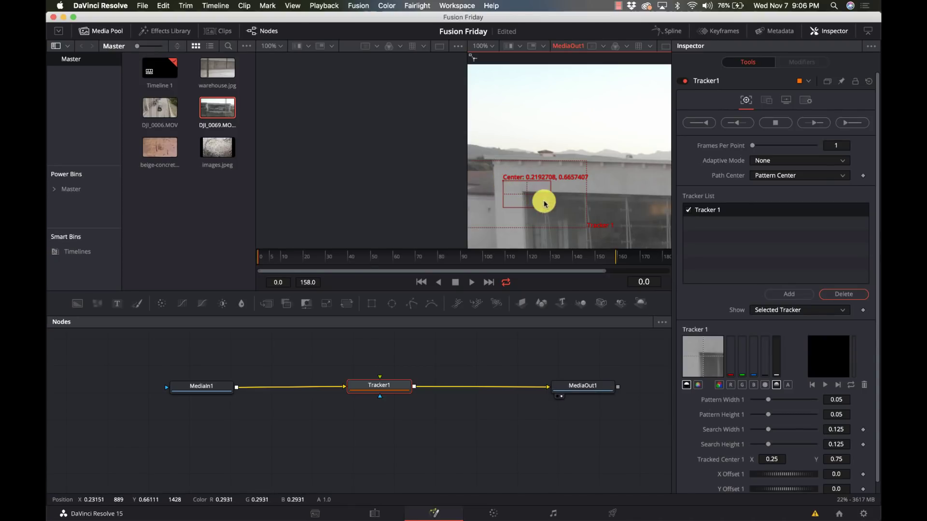
mouse_move(548, 210)
left_mouse_down()
mouse_move(587, 229)
mouse_move(561, 223)
left_mouse_up()
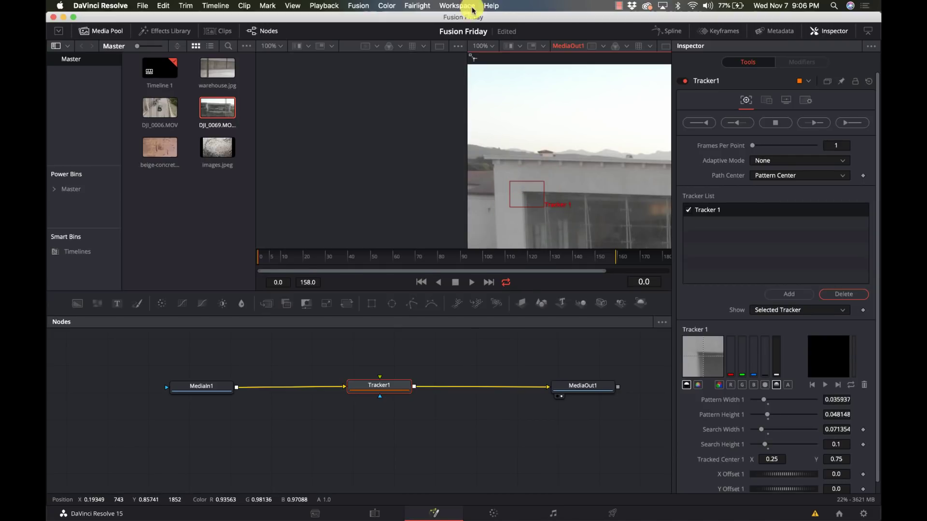
- Add a second tracking point and place it on the building's upper-right window corner
left_click(479, 51)
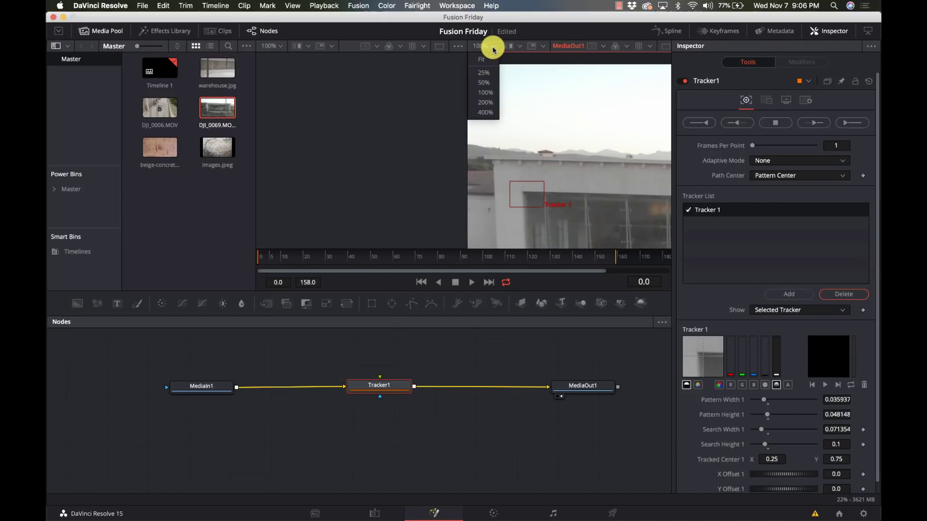
left_click(488, 59)
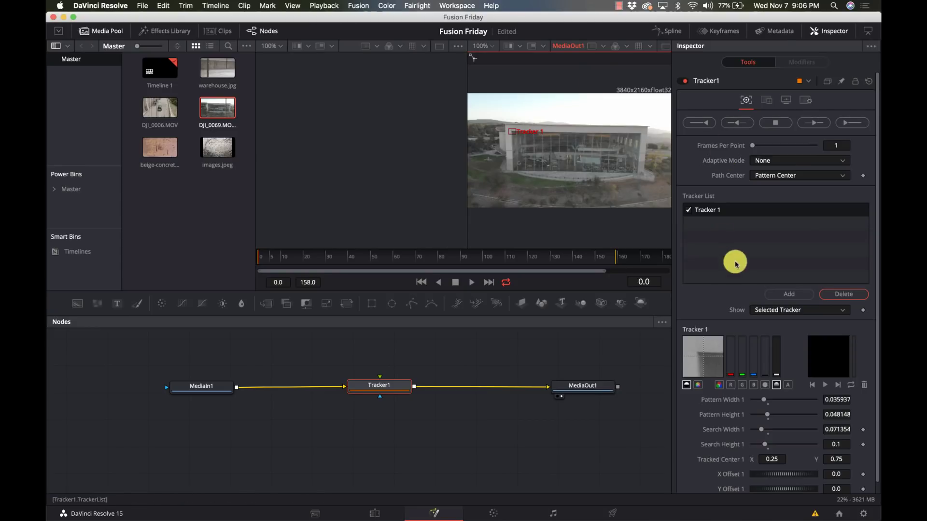
left_click(786, 295)
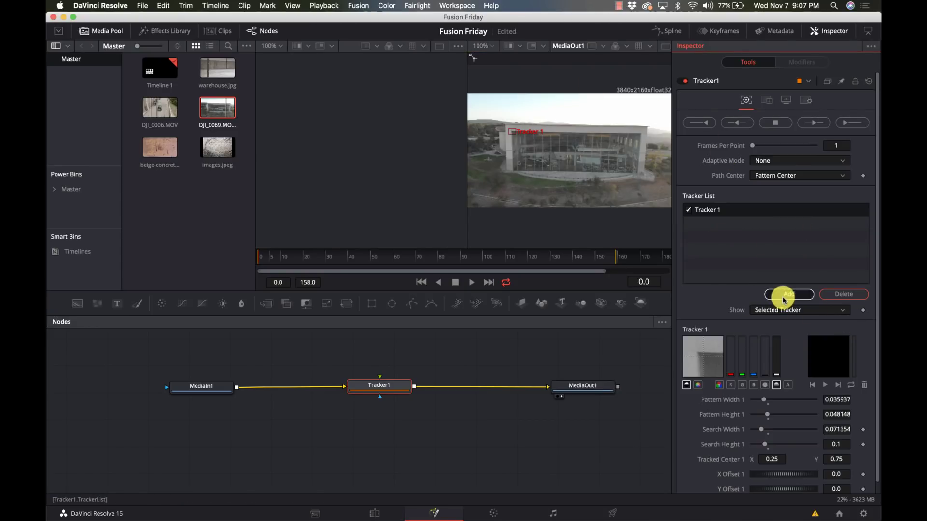
left_click_drag(616, 120, 636, 133)
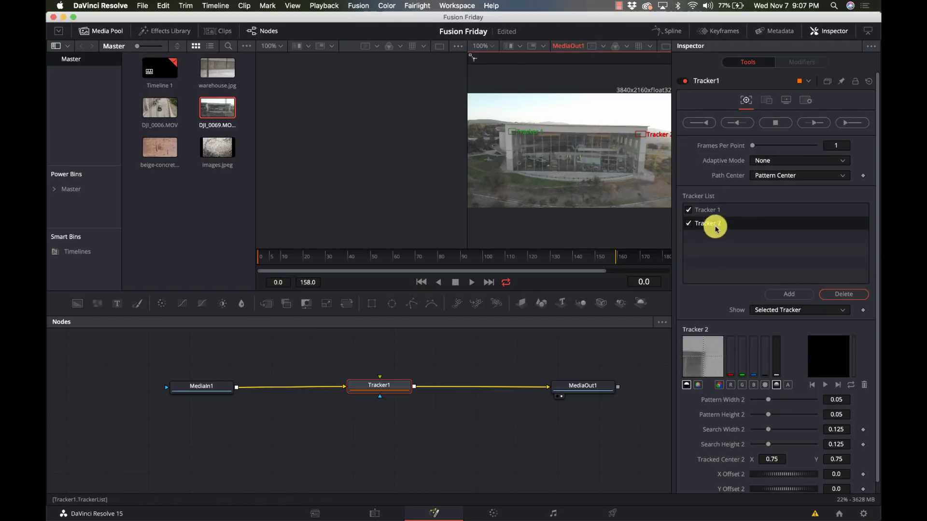
- Add a third tracking point at the building's lower-right corner and a fourth at its lower-left corner
left_click(784, 295)
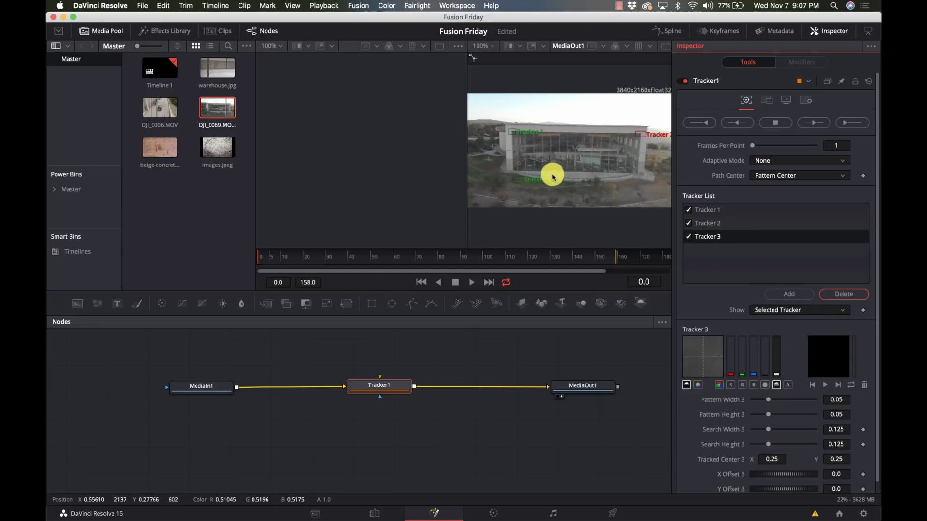
left_click_drag(513, 174, 629, 171)
left_click(776, 298)
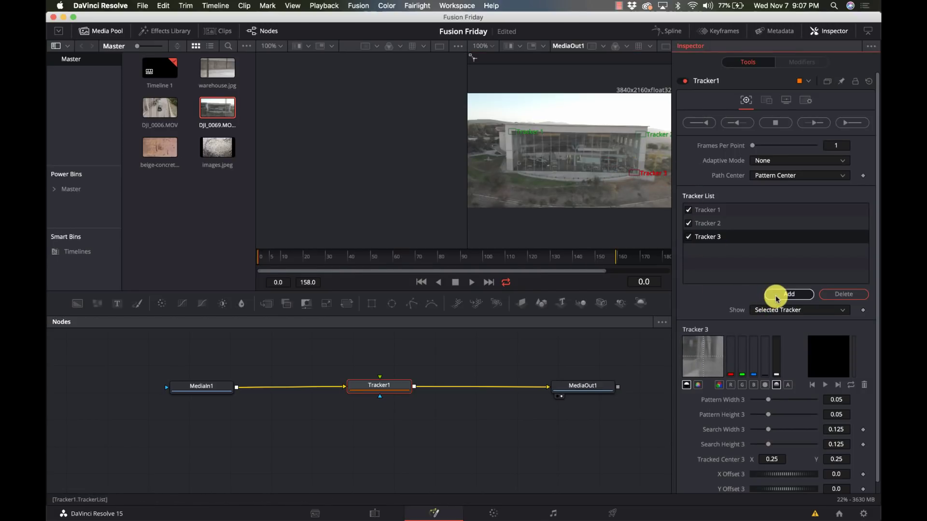
left_click_drag(615, 176, 508, 169)
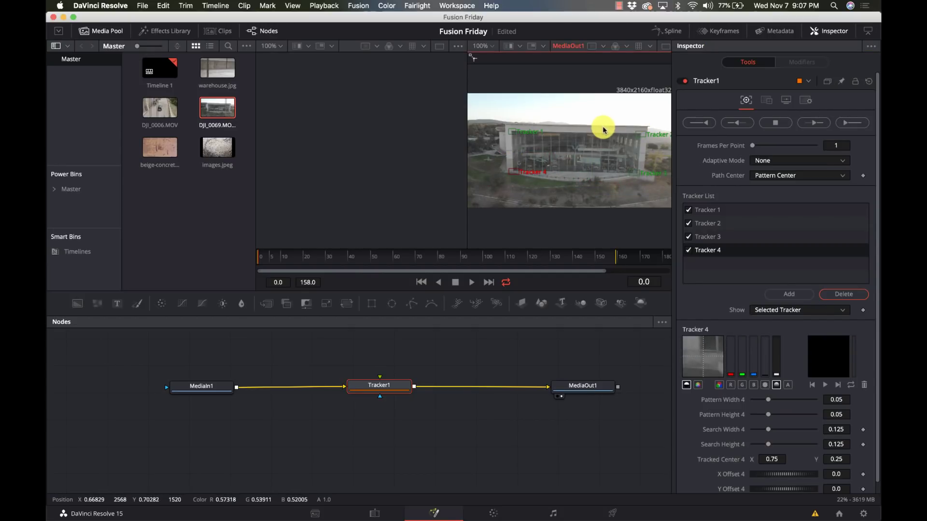
- Align Tracker 2 precisely on the upper-right window corner, with its center at about 0.848, 0.648
left_click(491, 50)
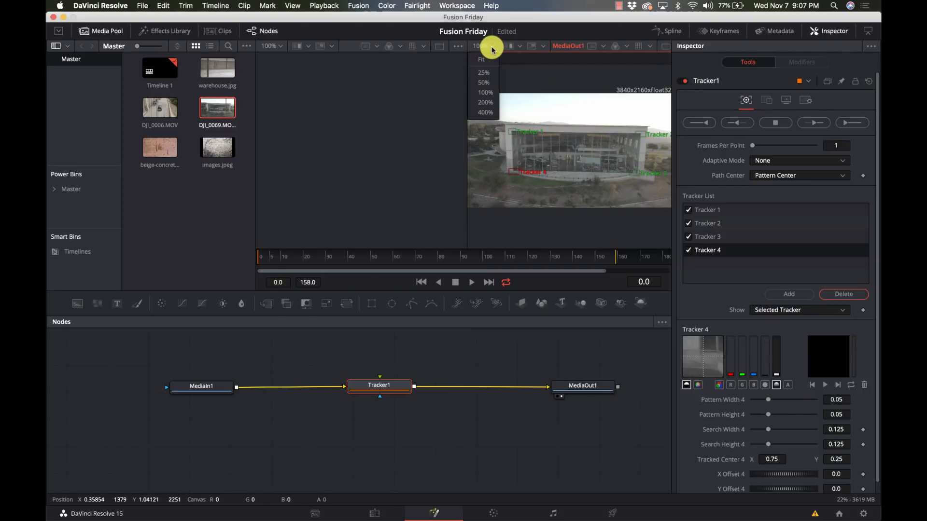
left_click(484, 103)
scroll(548, 138, "right", 10)
scroll(548, 138, "up", 10)
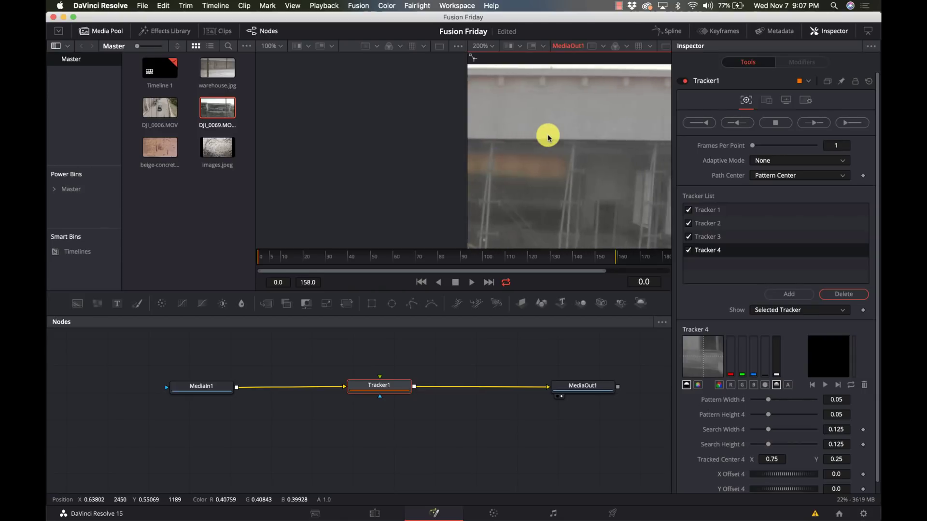
scroll(547, 138, "down", 10)
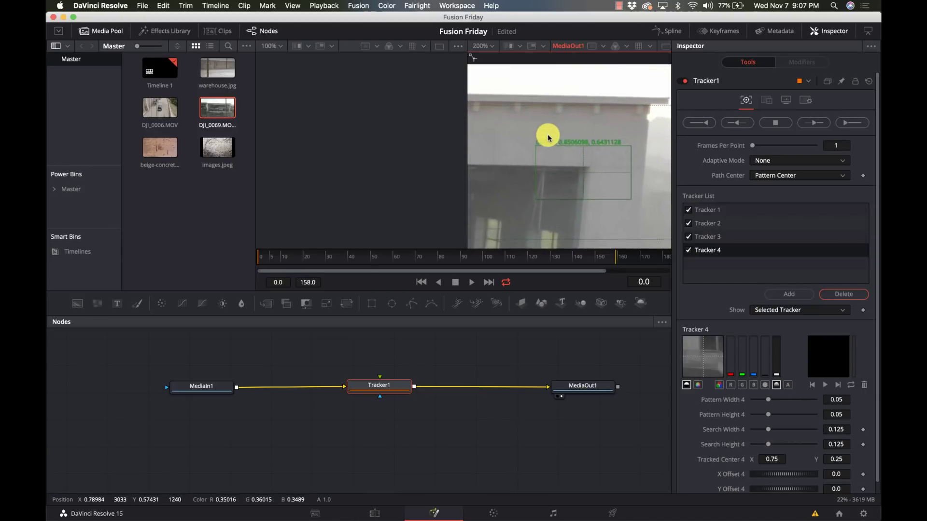
left_click_drag(532, 142, 525, 139)
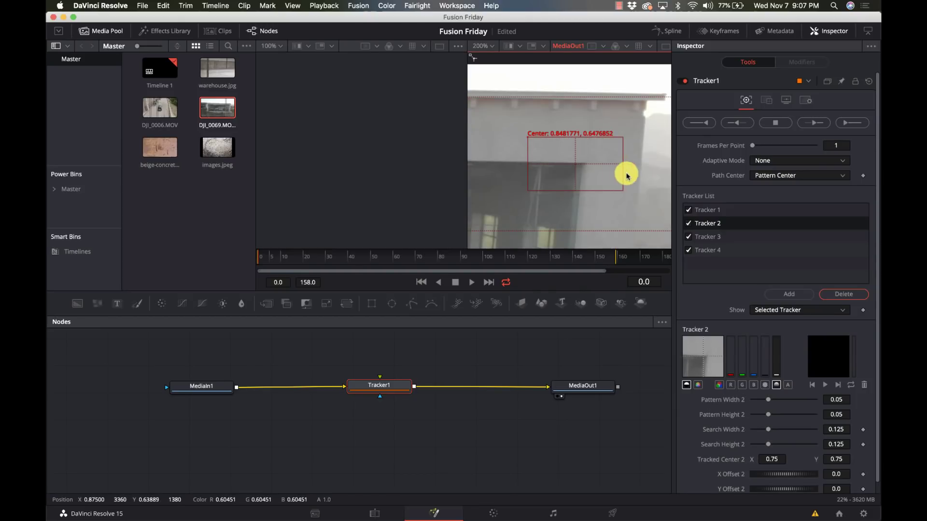
- Shrink Tracker 2's pattern box to about 0.030 by 0.035 and its search area to about 0.051 by 0.079
left_click_drag(623, 190, 604, 185)
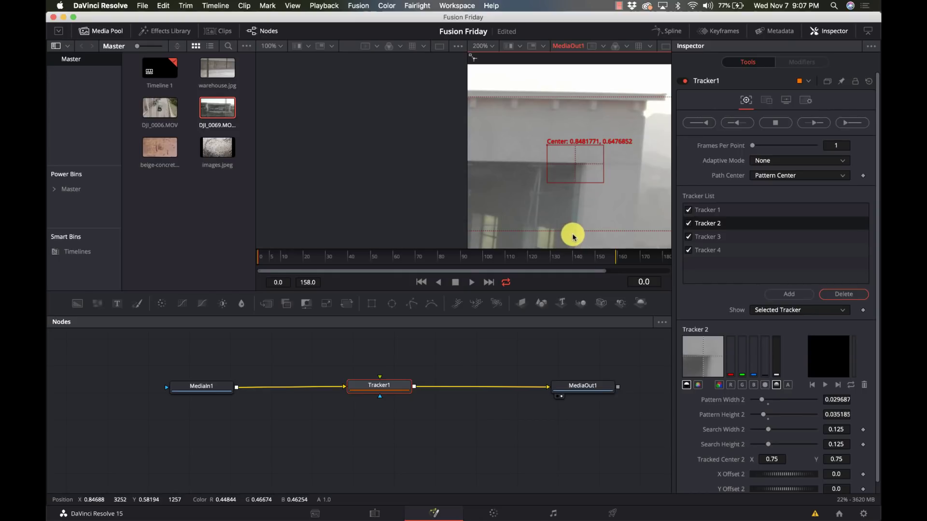
left_click_drag(574, 234, 575, 209)
scroll(575, 209, "right", 5)
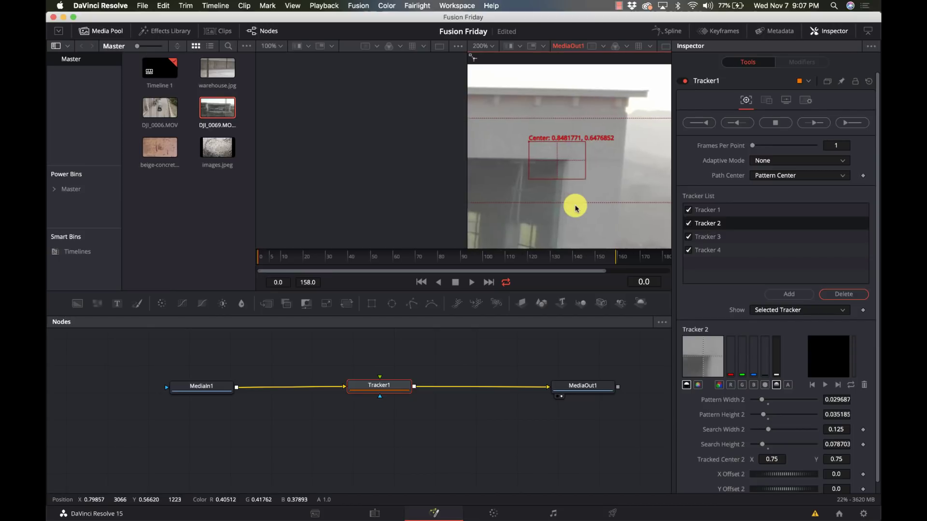
left_click_drag(650, 175, 577, 180)
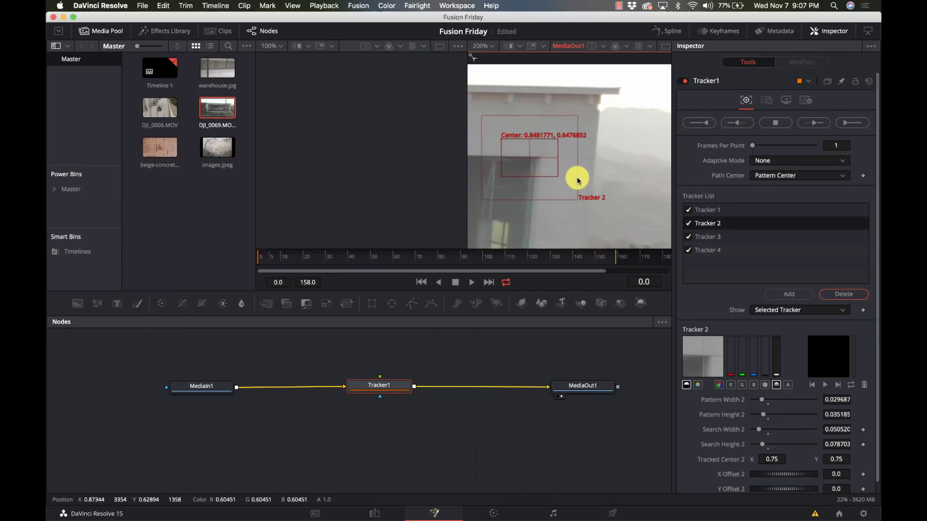
- Align Tracker 3 on the building's lower-right corner, shrinking its pattern box to about 0.034 by 0.044 and search area to about 0.068 by 0.081
scroll(578, 181, "down", 12)
scroll(578, 180, "down", 5)
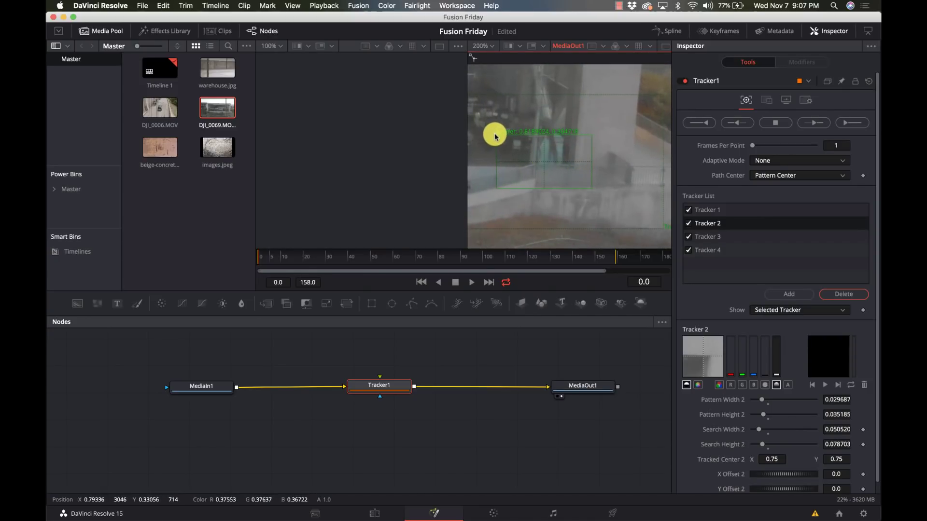
left_click_drag(497, 135, 482, 139)
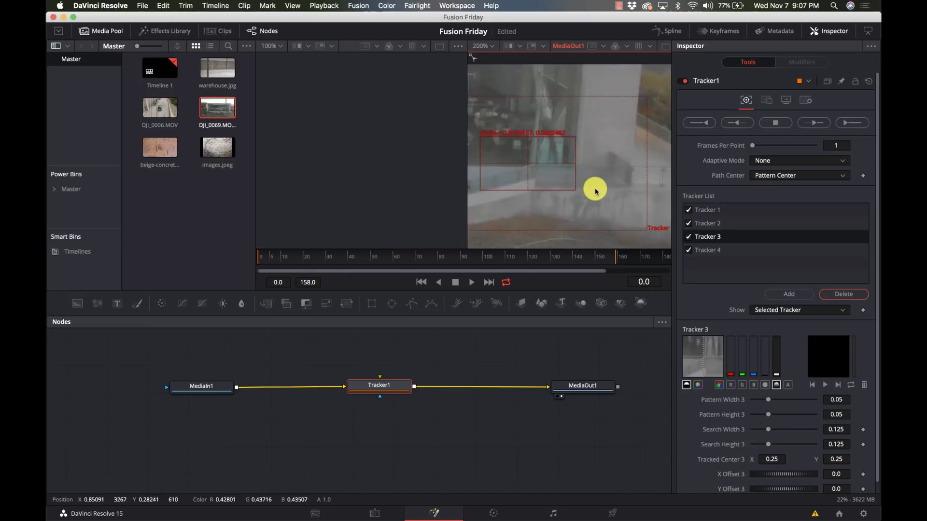
left_click_drag(577, 190, 561, 191)
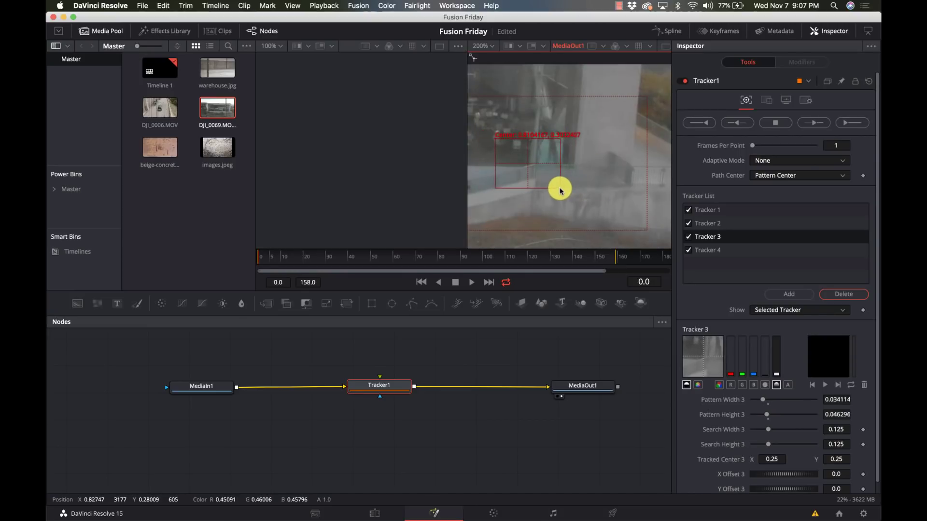
left_click_drag(647, 230, 593, 209)
- Shrink Tracker 4's pattern box at the building's lower-left corner to about 0.030 by 0.039 and its search area to about 0.064 by 0.086
scroll(592, 209, "left", 10)
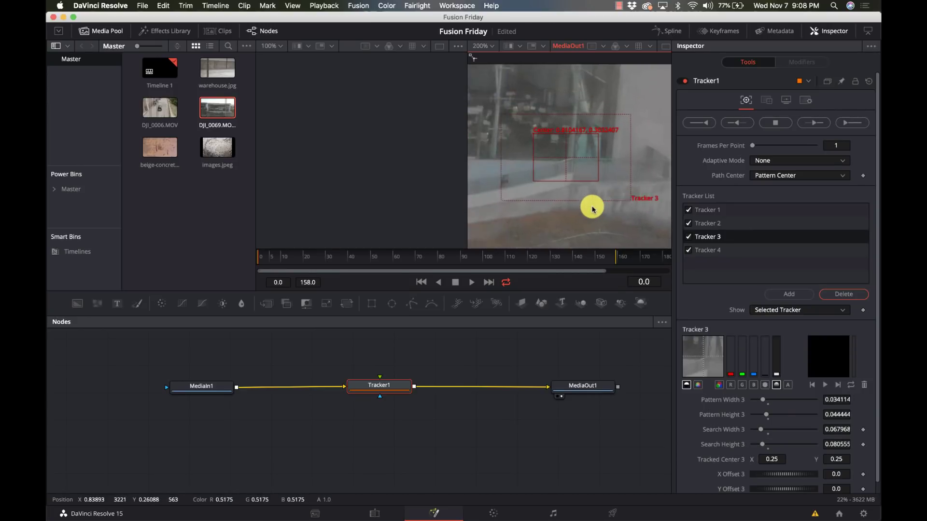
scroll(592, 209, "left", 10)
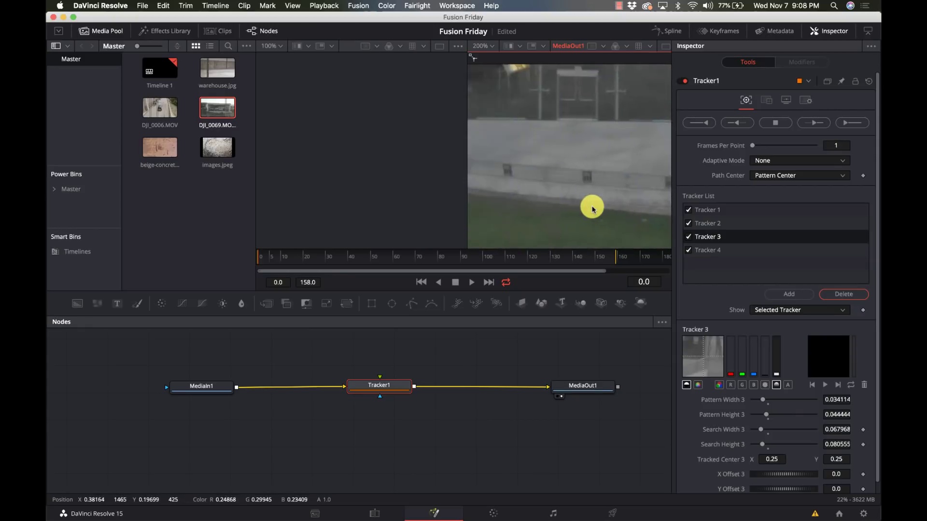
scroll(593, 209, "left", 5)
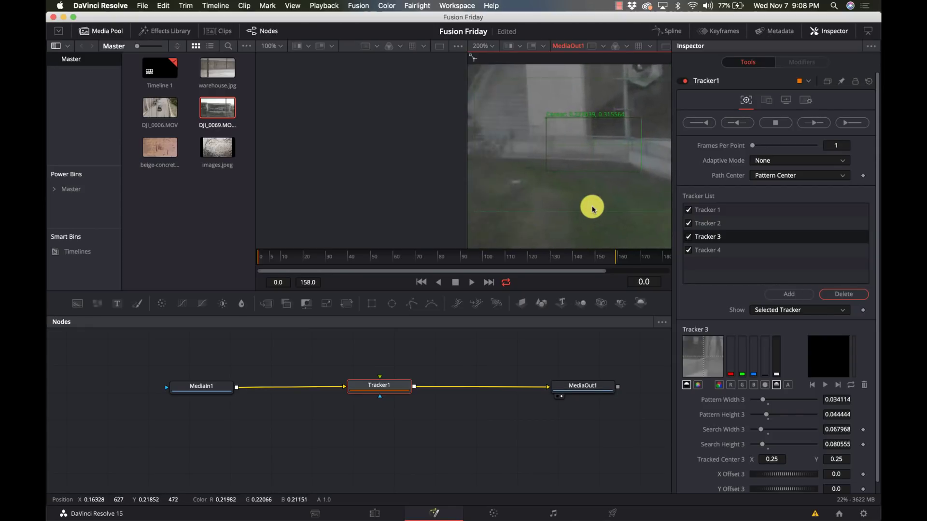
left_click_drag(633, 182, 614, 176)
left_click_drag(558, 135, 555, 126)
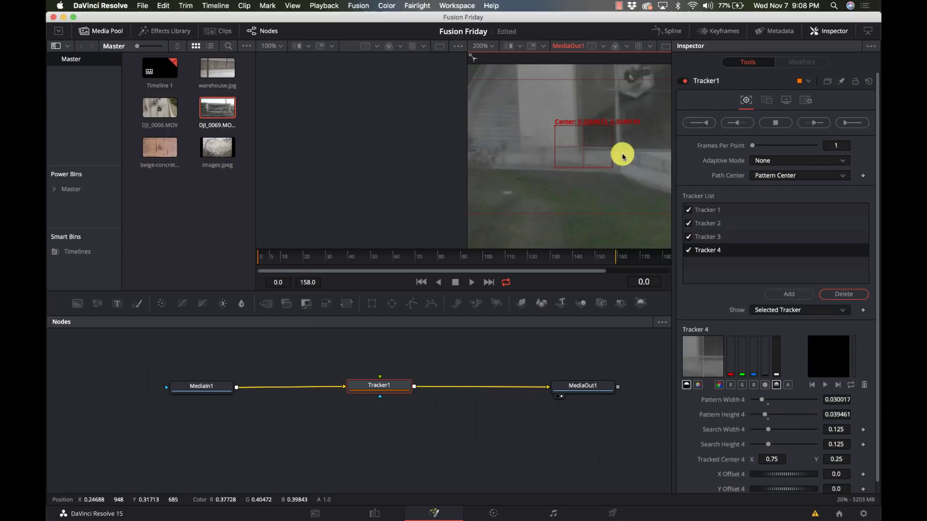
scroll(526, 220, "left", 3)
left_click_drag(528, 214, 528, 192)
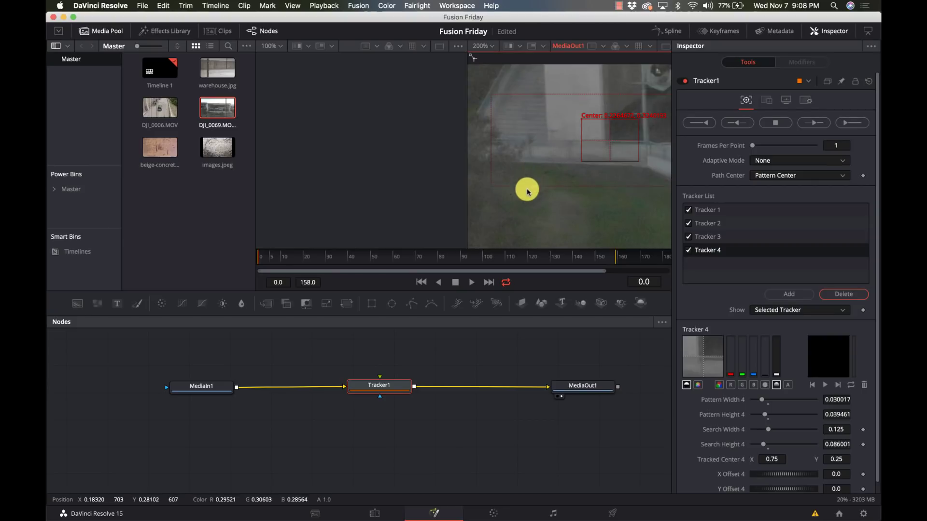
left_click_drag(493, 167, 548, 164)
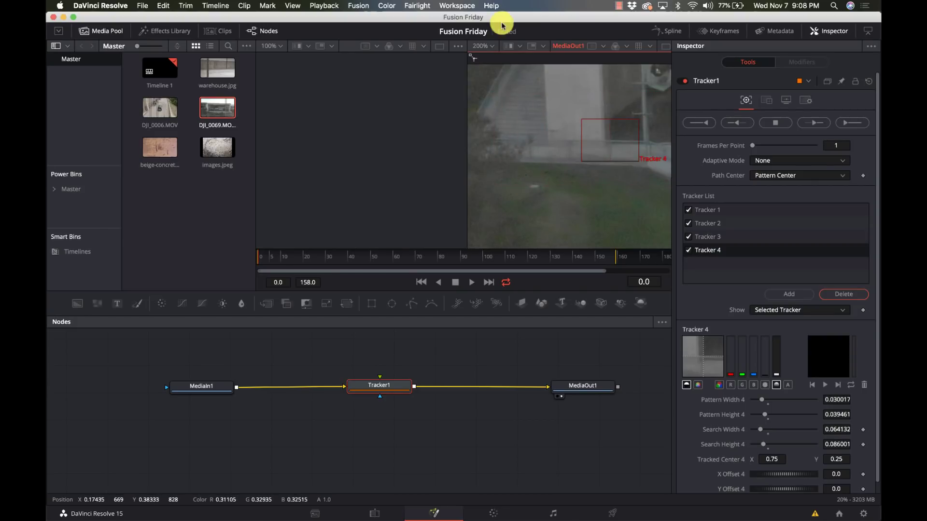
- Fit the whole drone frame in the viewer and hide the media pool to enlarge the view
left_click(489, 46)
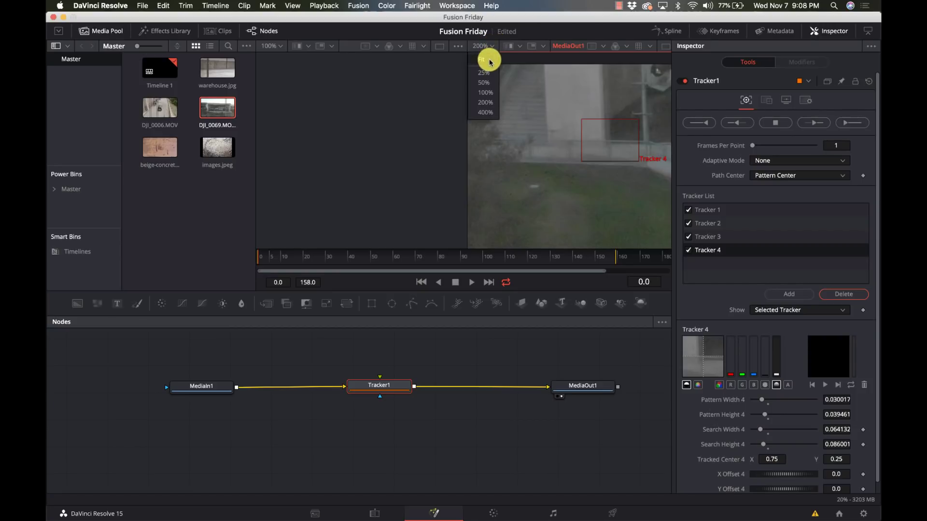
left_click(483, 59)
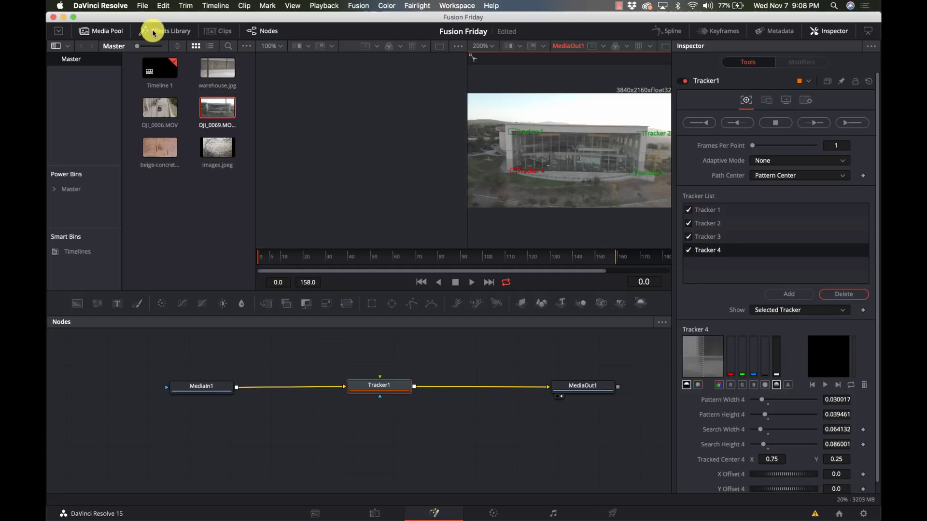
left_click(107, 30)
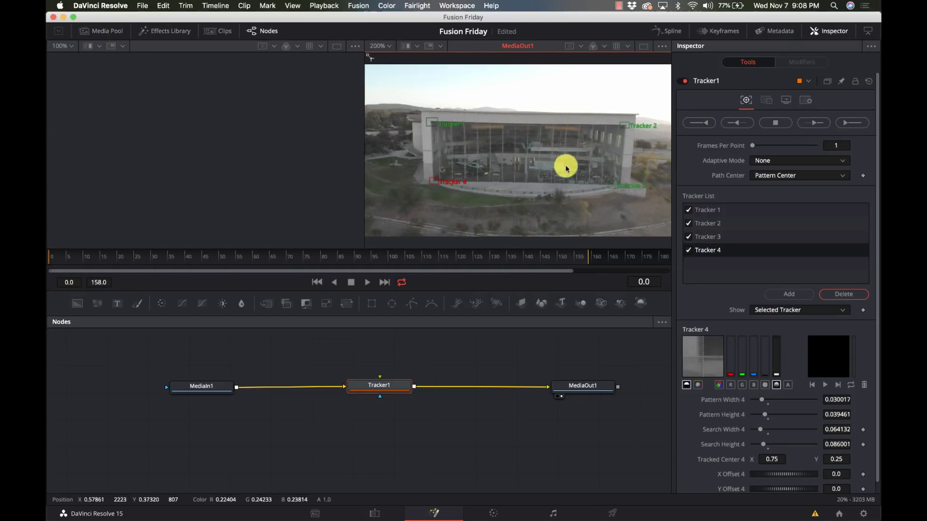
left_click(830, 31)
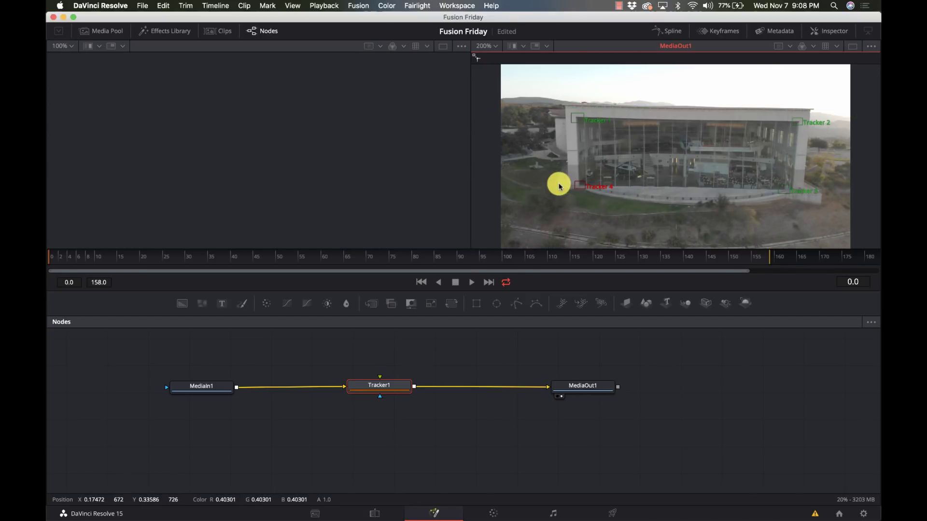
left_click(828, 30)
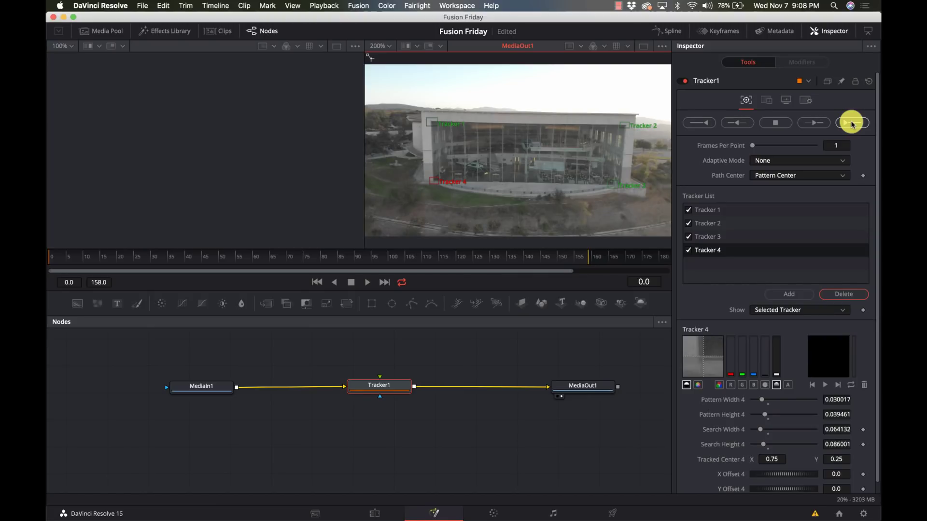
- Track all four points forward from frame 0 to the end of the clip and dismiss the render summary
left_click(852, 123)
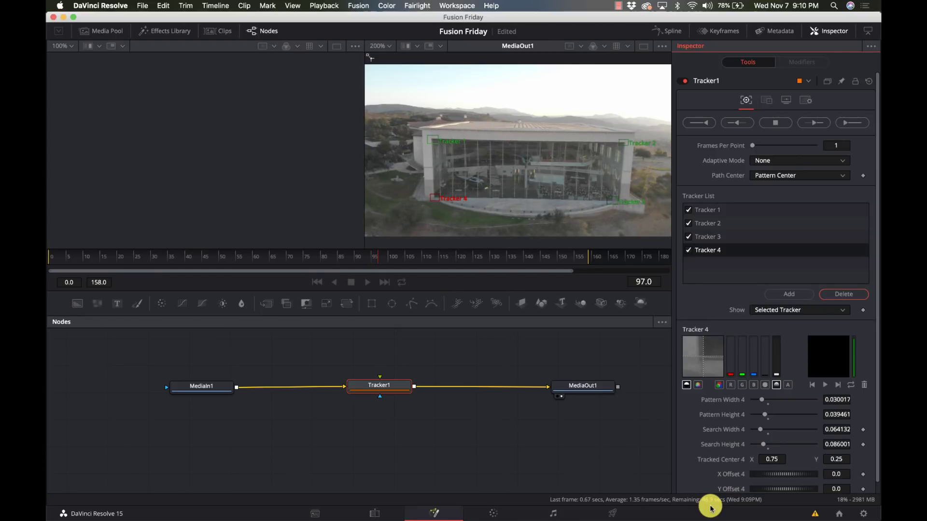
left_click(618, 5)
left_click(628, 27)
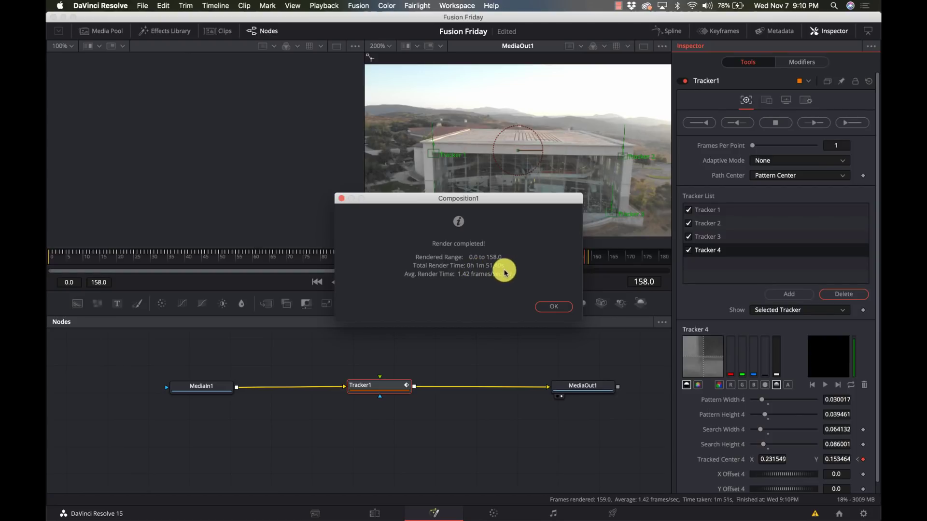
left_click(551, 307)
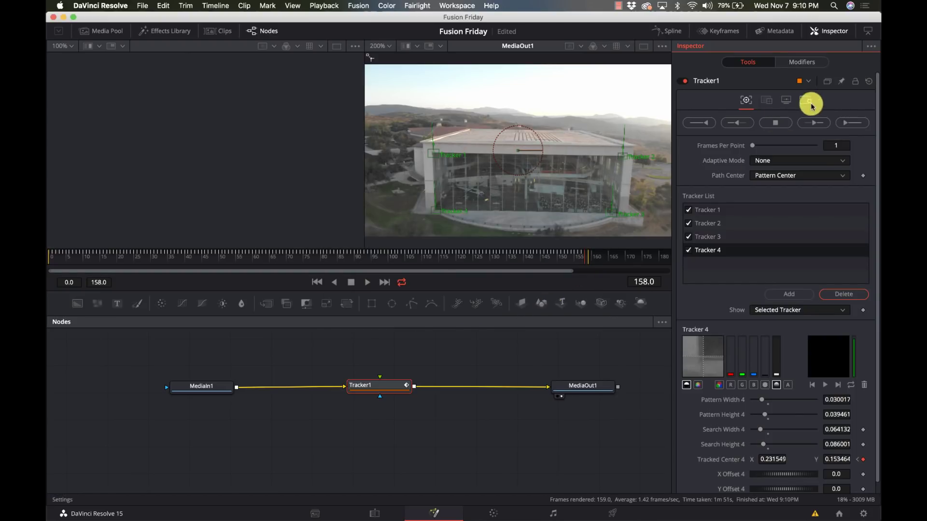
- Examine the available Adaptive Mode and Path Center options of Tracker1
left_click(791, 165)
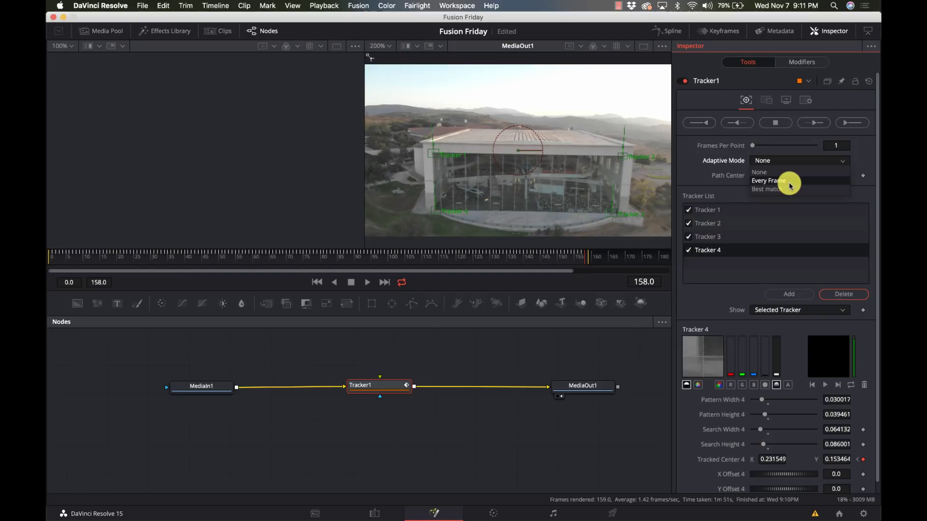
left_click(696, 174)
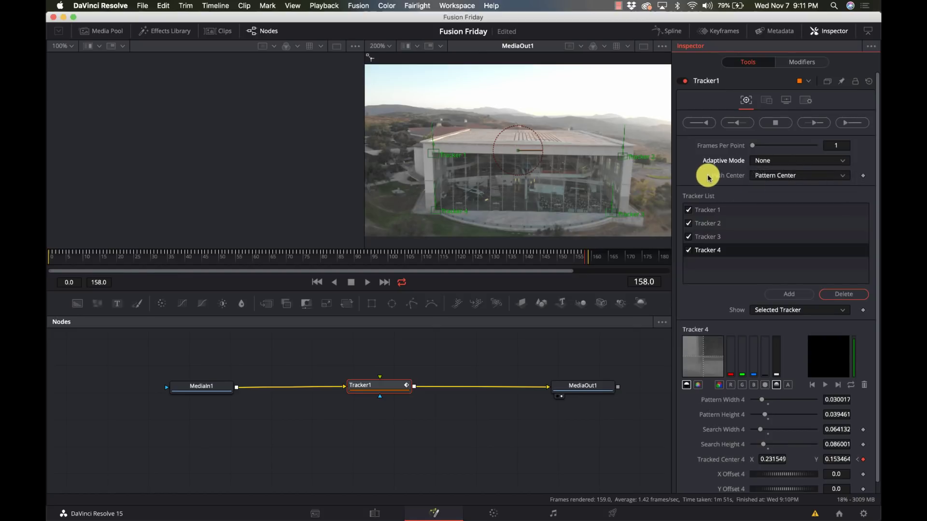
left_click(787, 179)
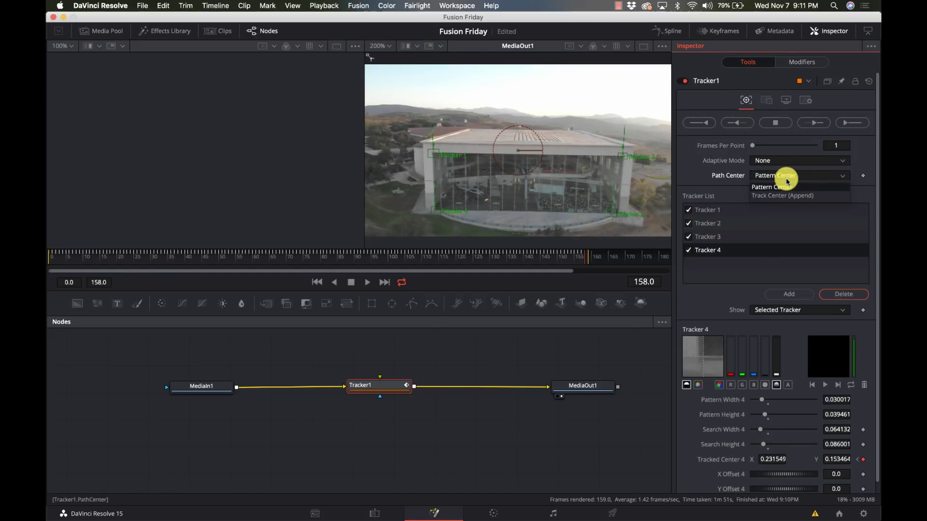
left_click(813, 178)
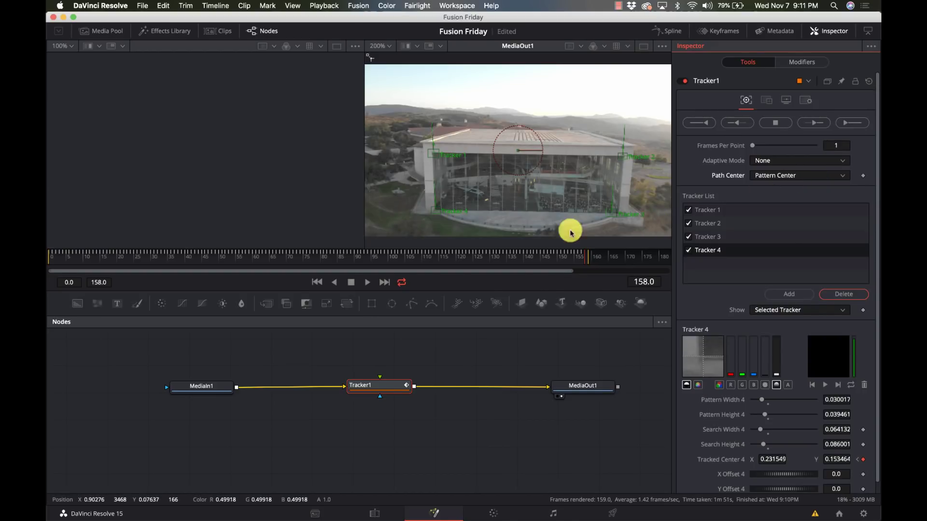
- Return the playhead to frame 0 and move the Tracker1 and MediaIn1 nodes to make room in the node graph
left_click_drag(579, 257, 50, 269)
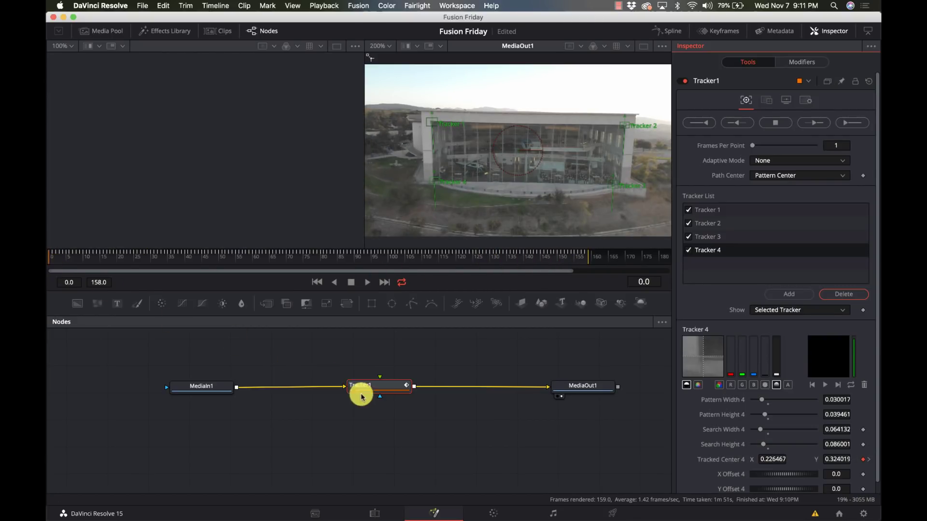
left_click_drag(389, 385, 403, 412)
left_click_drag(213, 386, 276, 426)
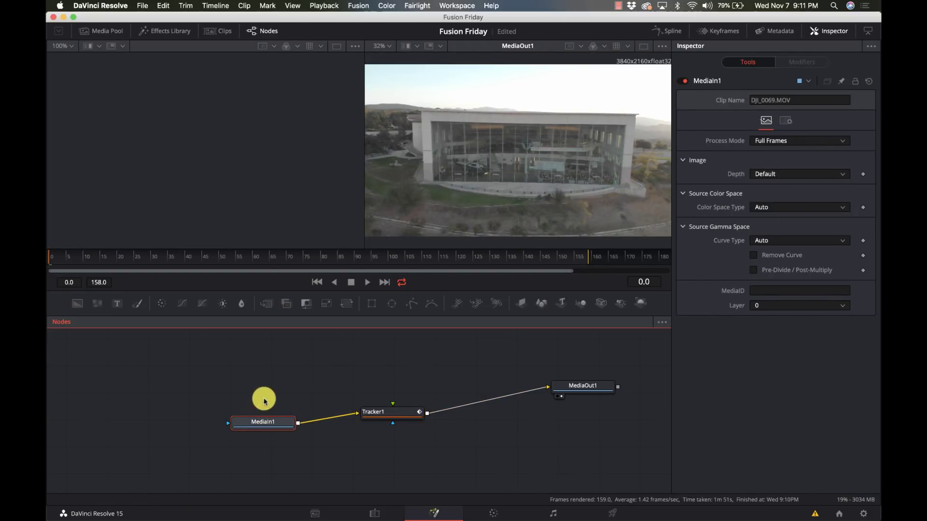
key("shift+space")
type("tra")
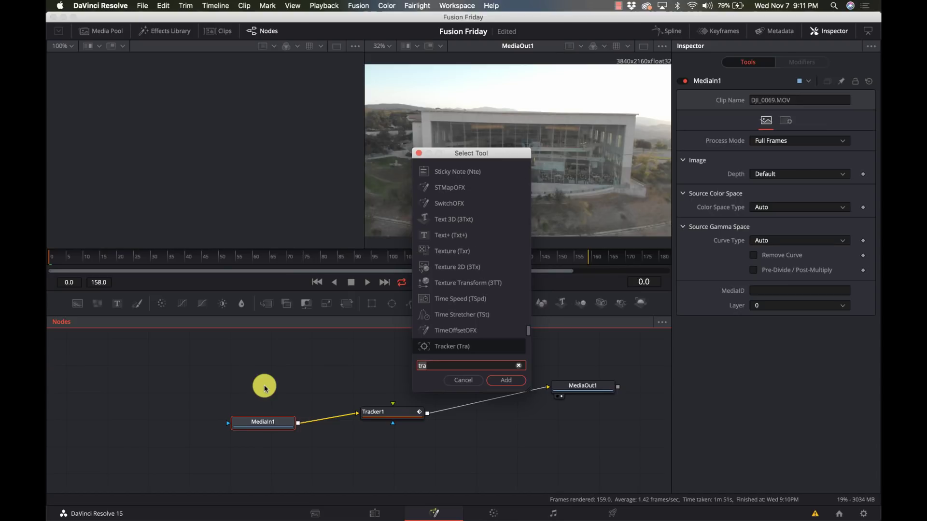
key("BackSpace")
key("BackSpace")
type("xt")
key("Return")
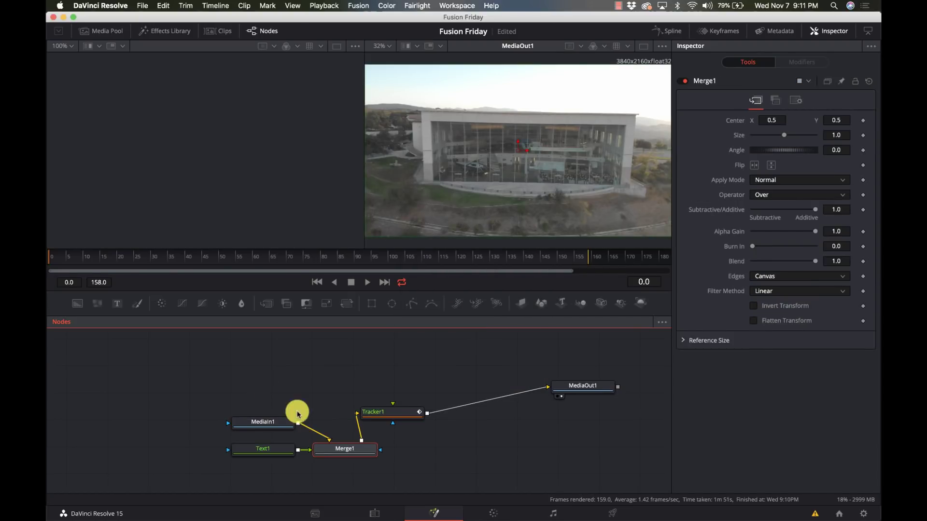
key("super+z")
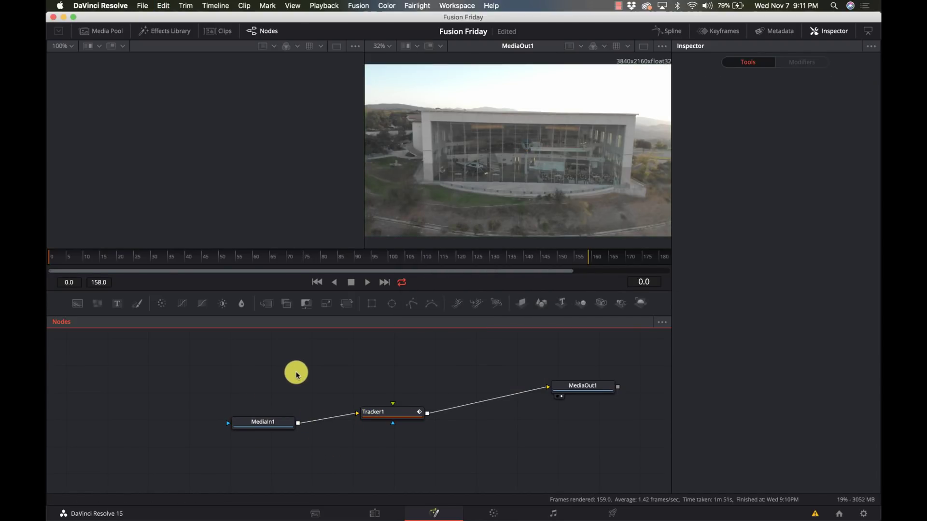
- Add an unconnected Text+ node above MediaIn1 and set its styled text to "REAGAN LIBRARY"
key("shift+space")
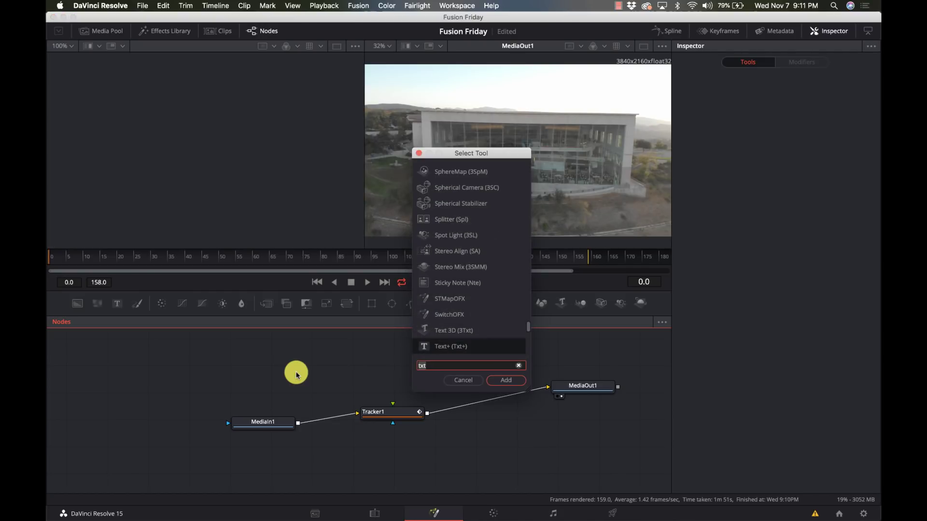
key("Return")
left_click(787, 189)
type("REAGAN LIBRARY")
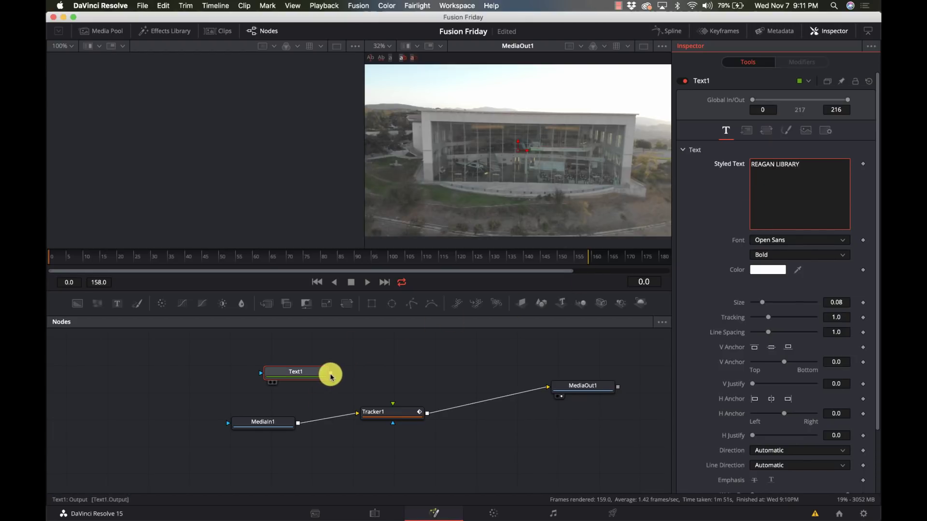
- Connect Text1 to Tracker1's foreground input with MediaIn1 as background, and set the tracker's operation to Match Move
left_click_drag(331, 374, 425, 400)
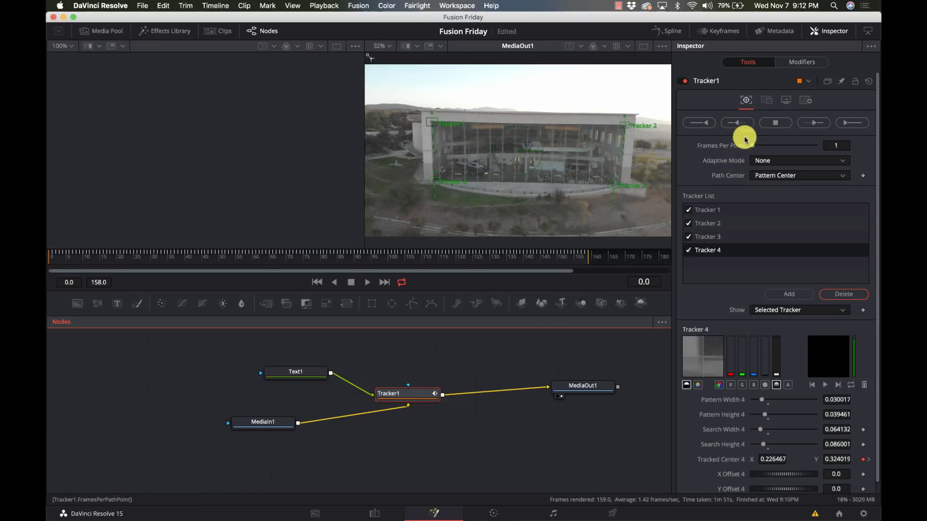
left_click(768, 104)
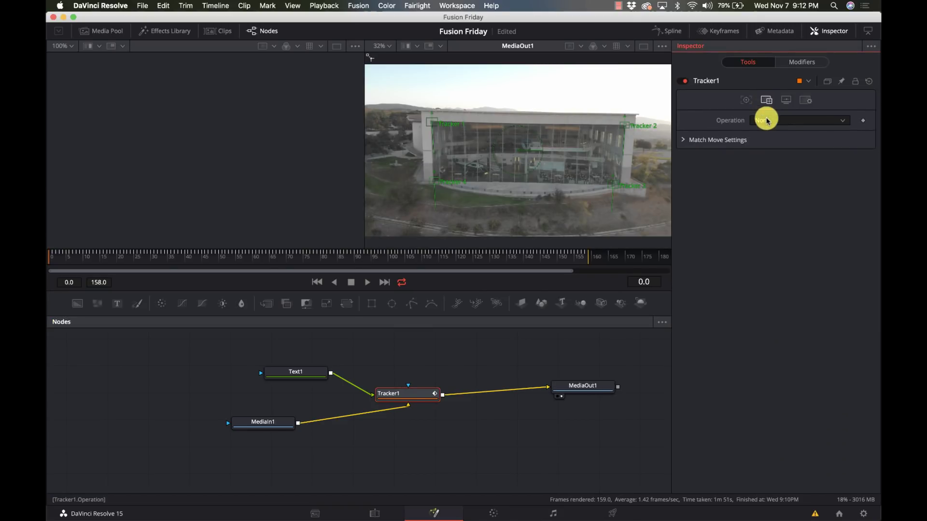
left_click(767, 120)
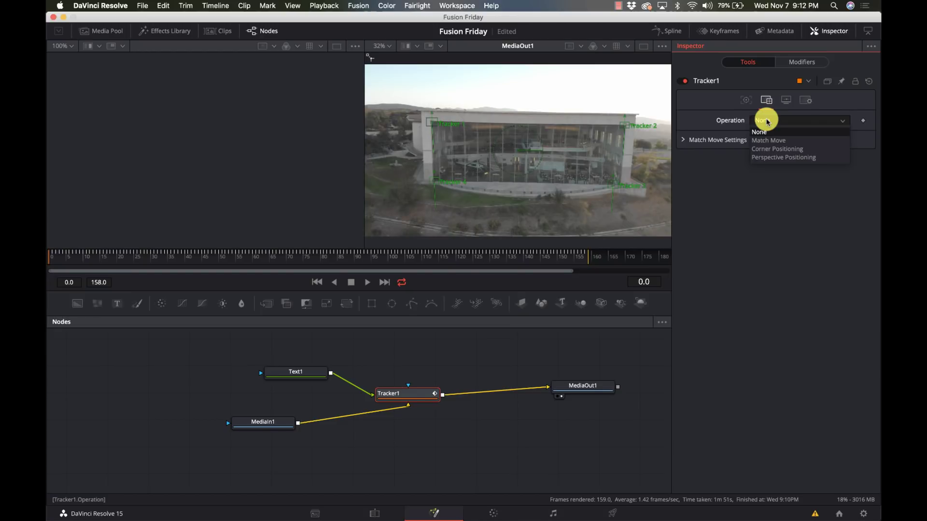
left_click(764, 146)
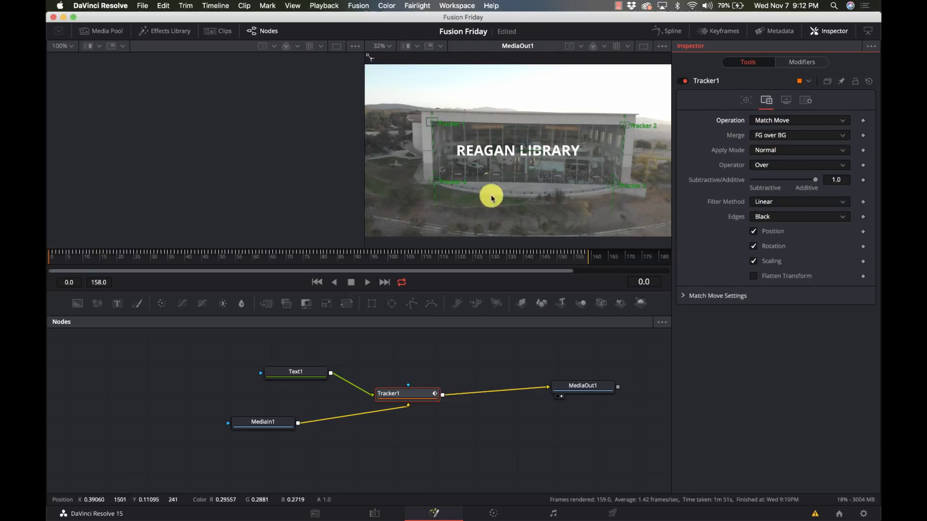
- Move the Text1 title up to the building's roofline and set its color to golden yellow
left_click(298, 374)
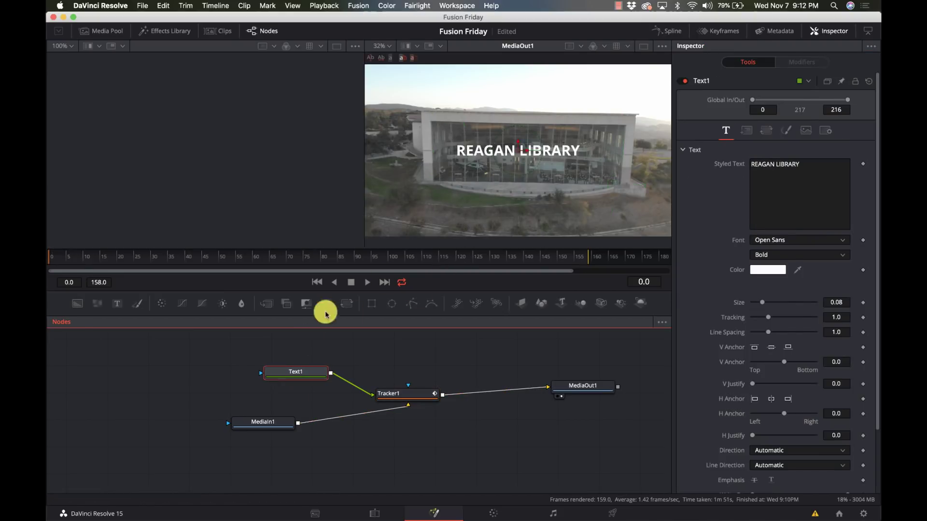
left_click_drag(516, 138, 521, 100)
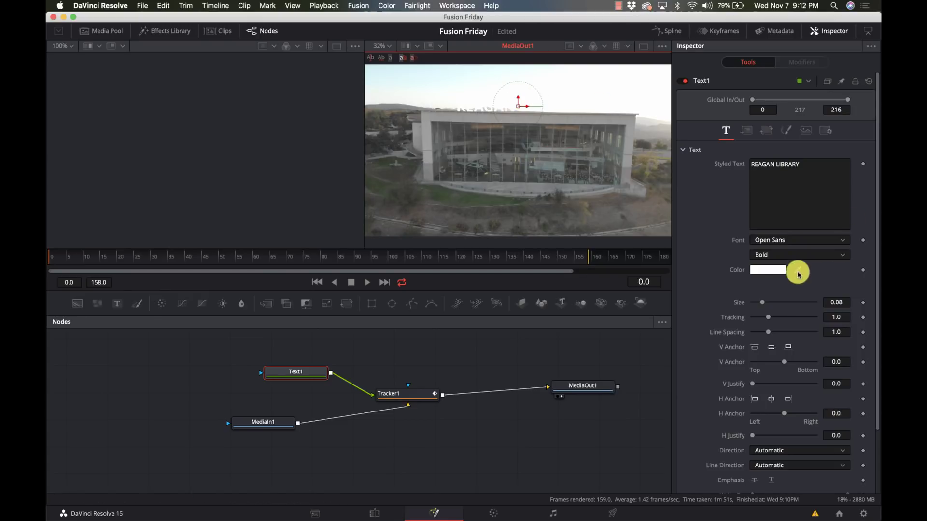
left_click(782, 270)
left_click_drag(145, 442, 122, 398)
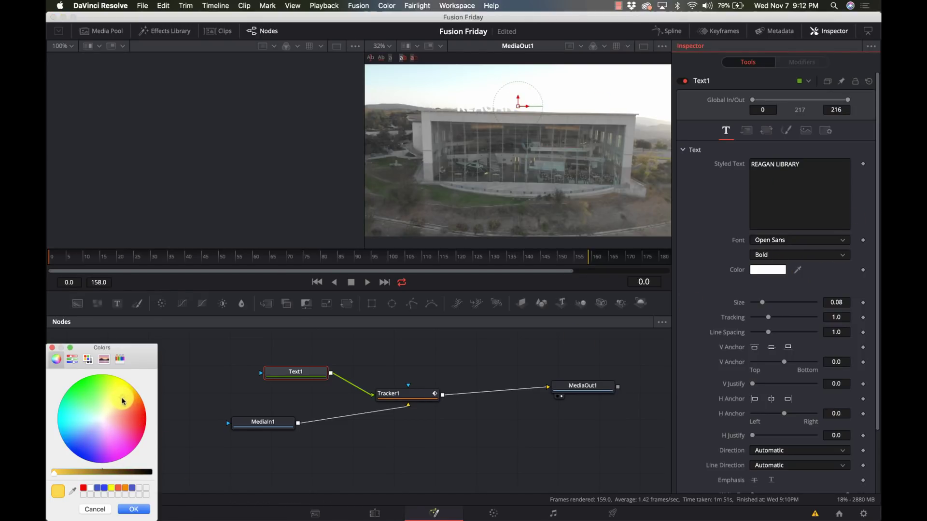
left_click(140, 509)
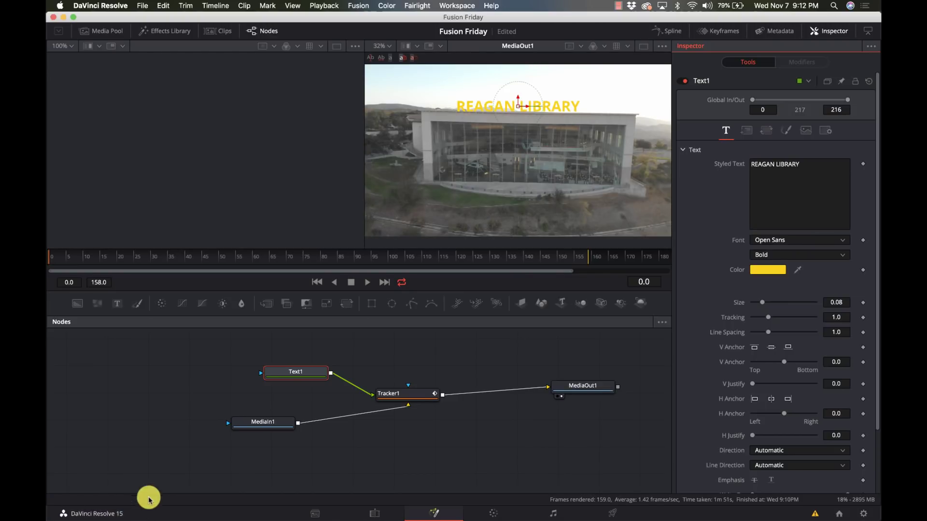
- Play the clip from the start to check how the yellow title follows the building
left_click_drag(578, 260, 56, 277)
key("space")
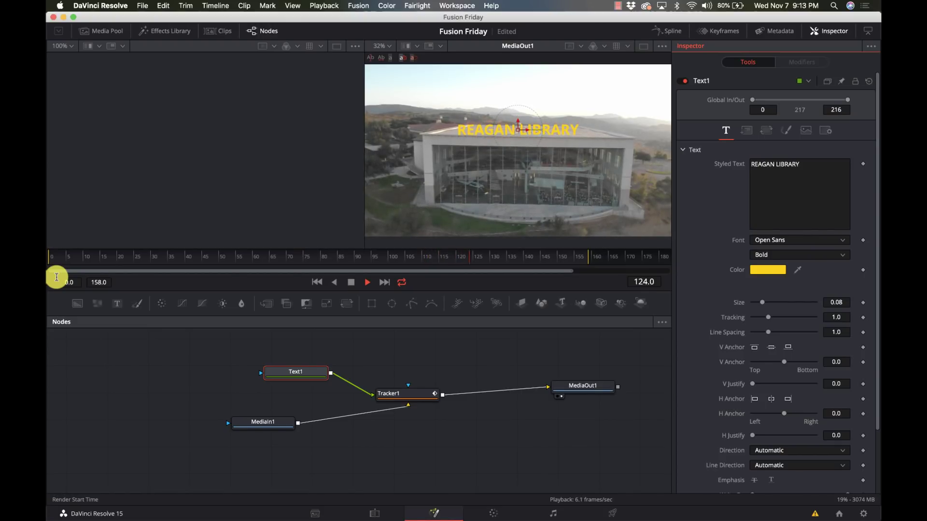
key("space")
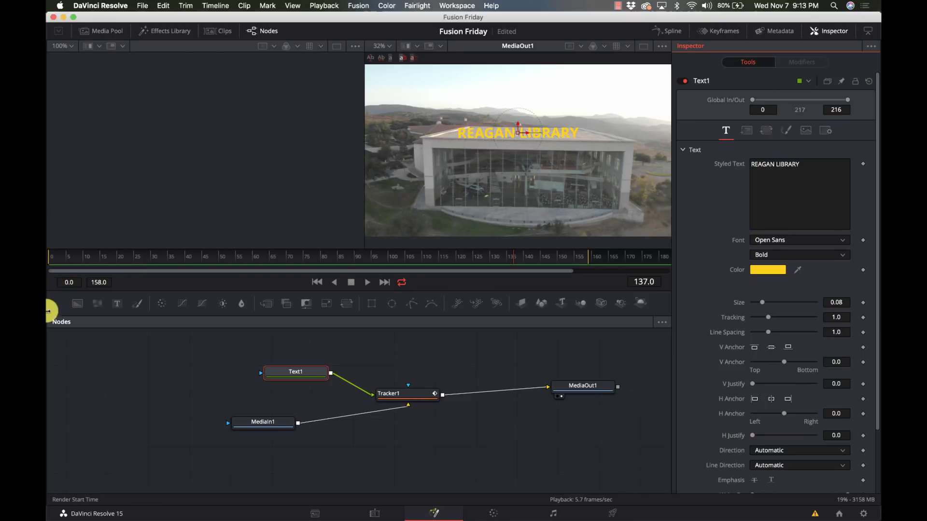
- Delete the Text1 node and put an unconnected Text 3D node in its place above MediaIn1
left_click(310, 374)
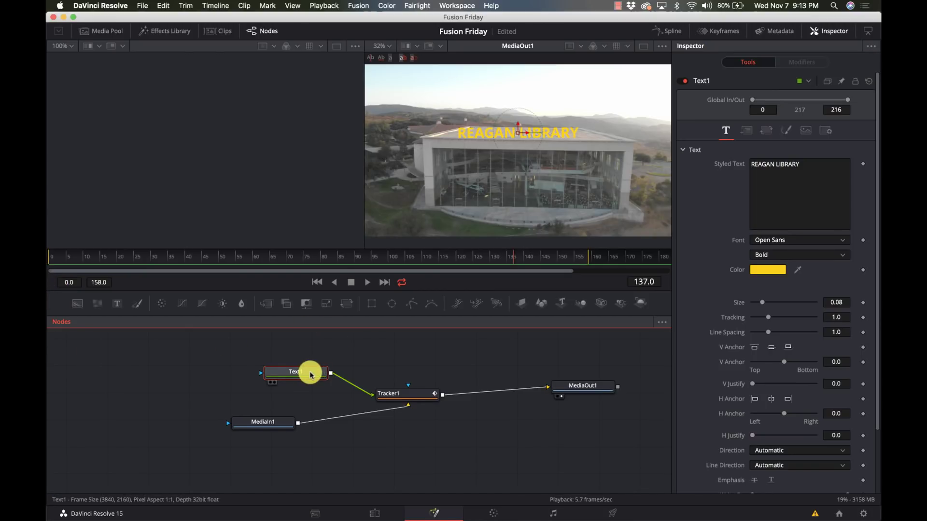
key("Delete")
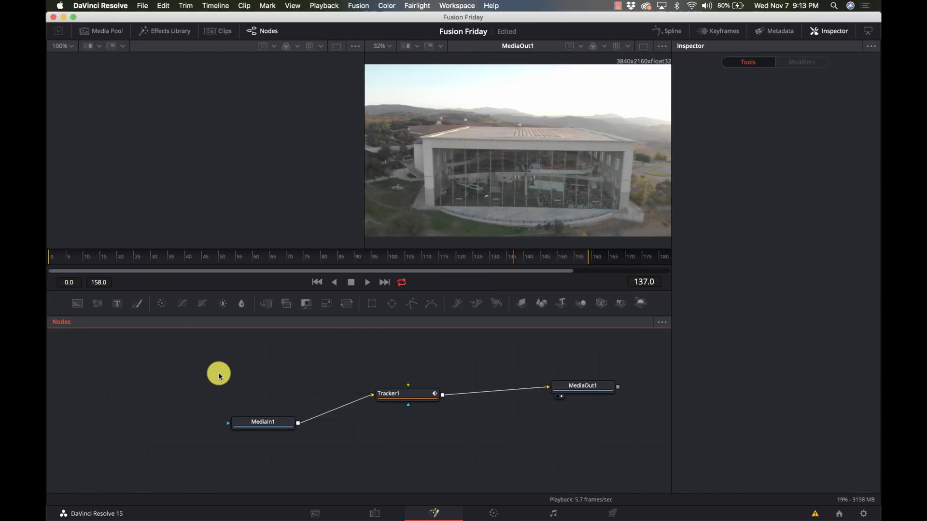
key("shift+space")
type("txt")
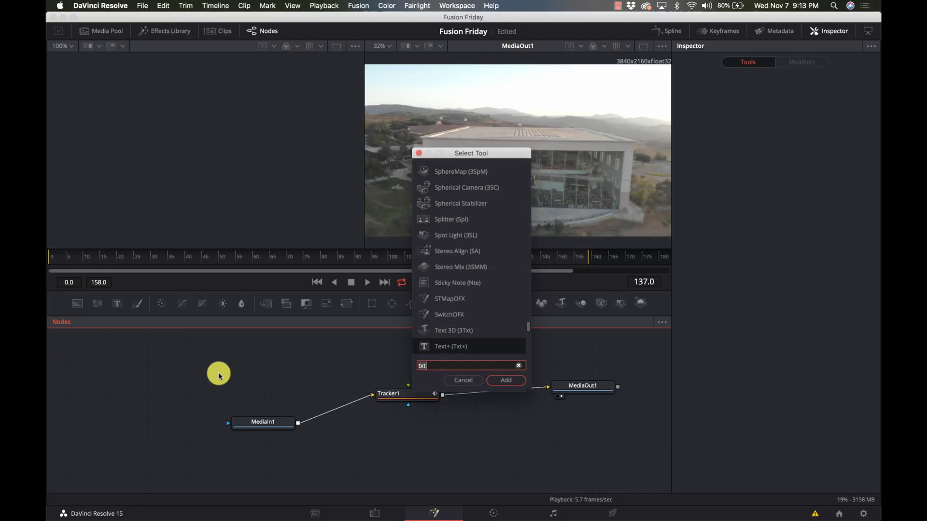
type("text")
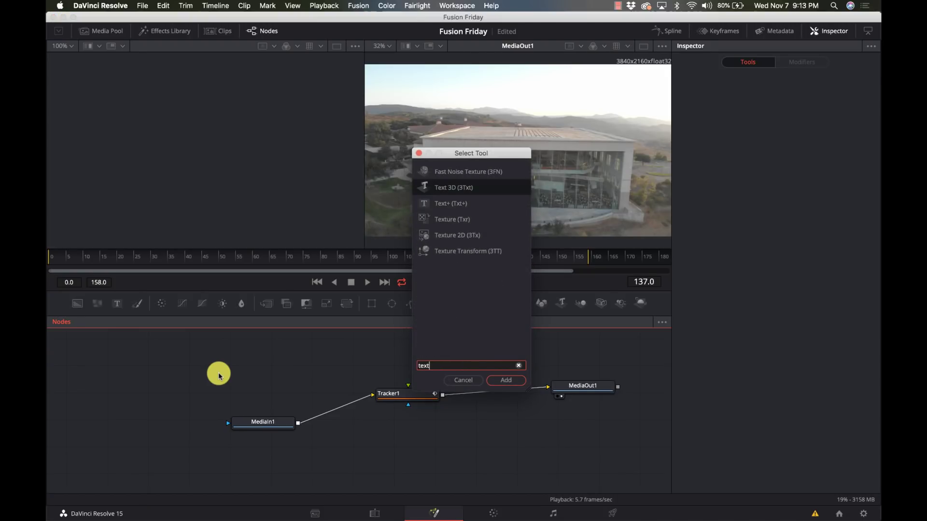
key("Return")
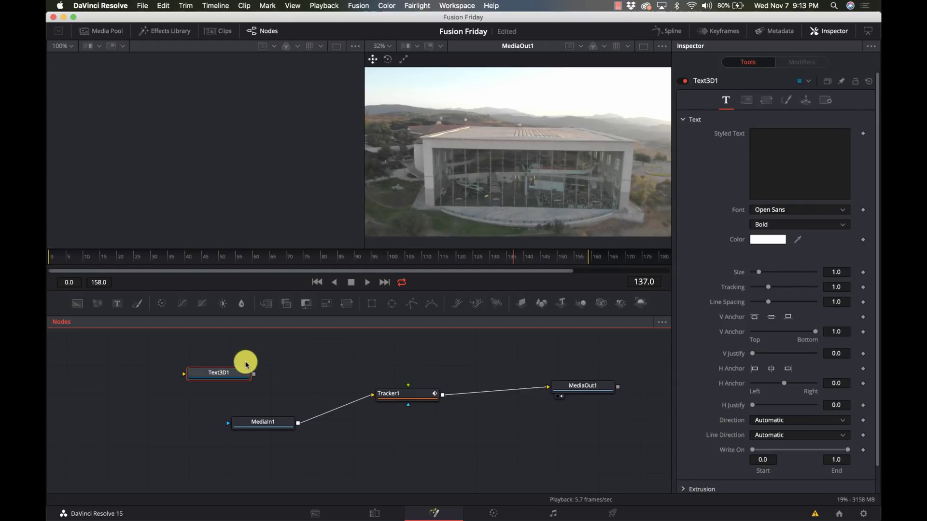
left_click_drag(222, 375, 263, 370)
- Set Text3D1's styled text to "REAGAN LIBRARY" and display the node in the empty viewer
left_click(790, 167)
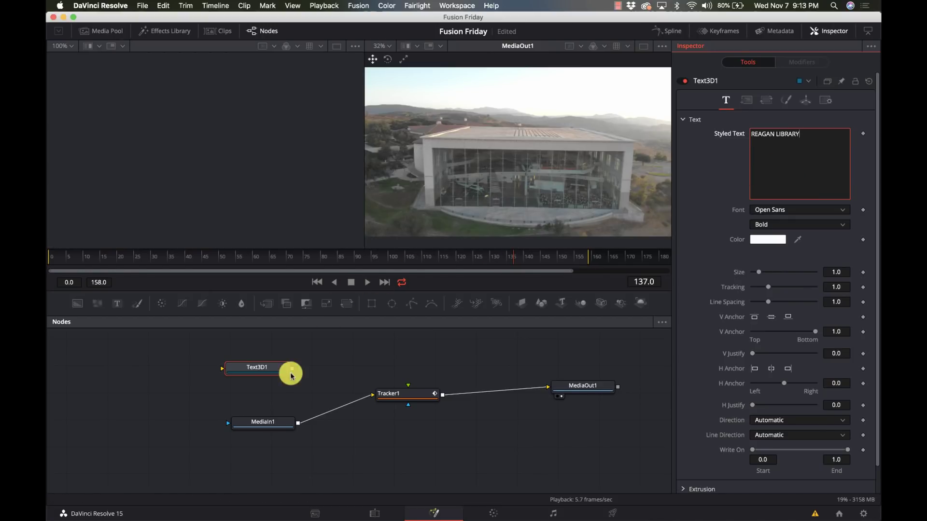
left_click(261, 370)
key("1")
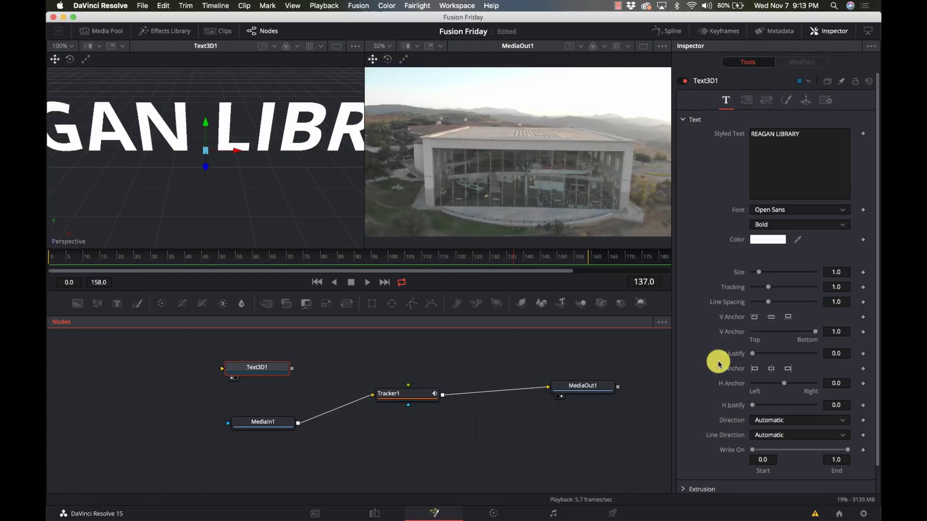
- Extrude the 3D title to a depth of 0.1984
scroll(716, 403, "down", 2)
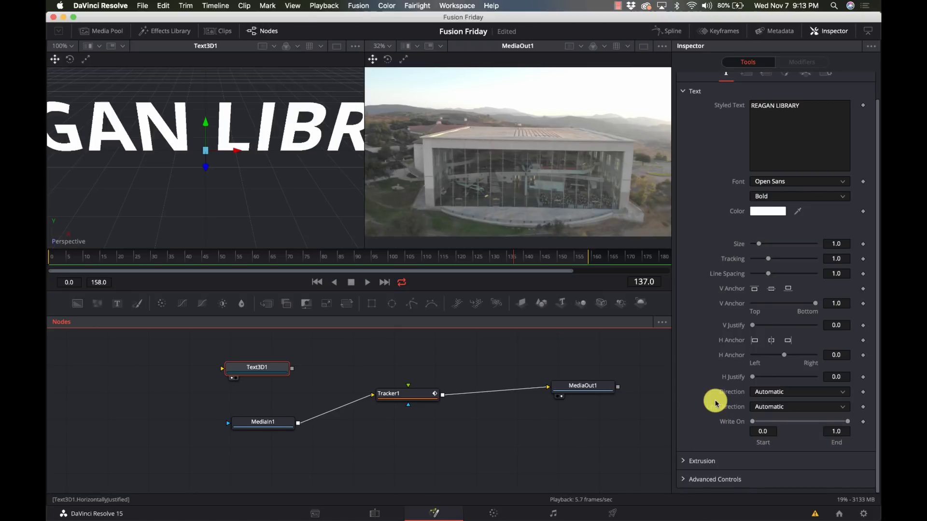
left_click(685, 461)
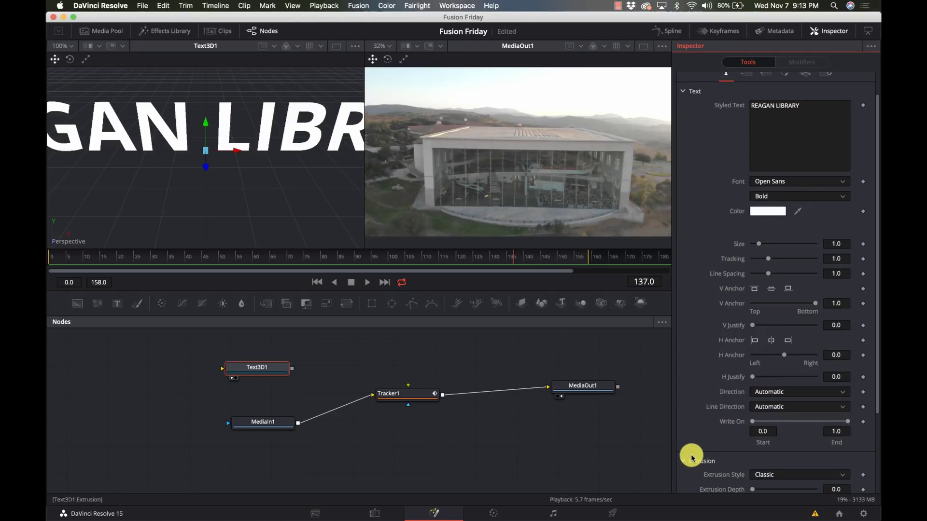
scroll(693, 456, "down", 5)
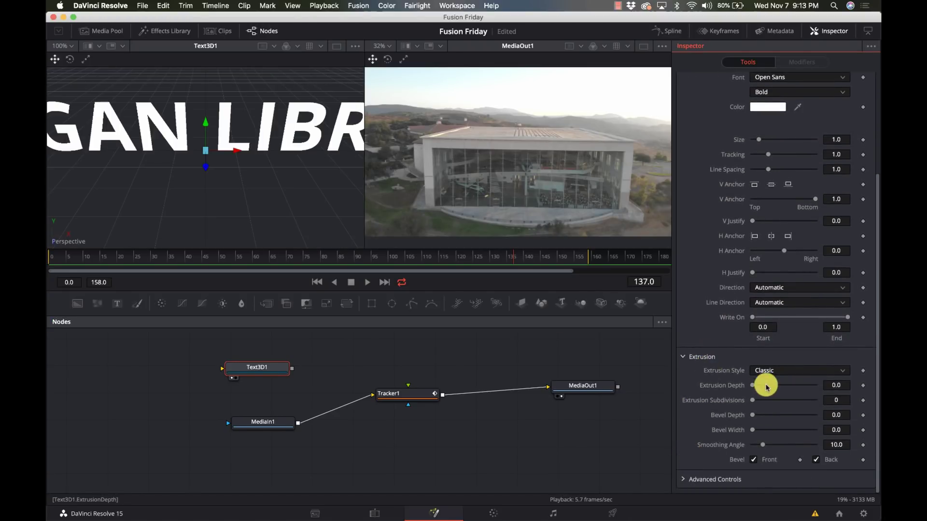
left_click_drag(758, 385, 815, 381)
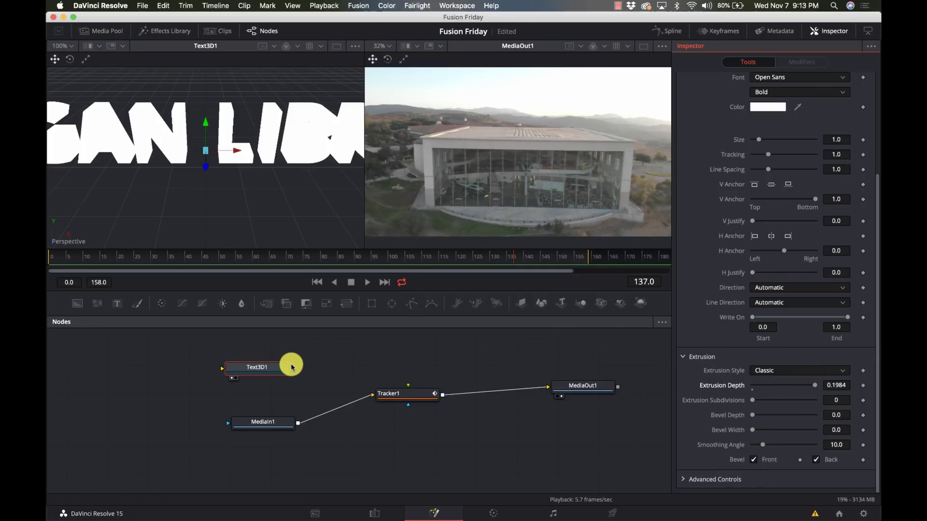
- Add a Renderer 3D node after Text3D1 and connect its output to Tracker1's foreground input
left_click(261, 374)
left_click_drag(261, 375, 284, 366)
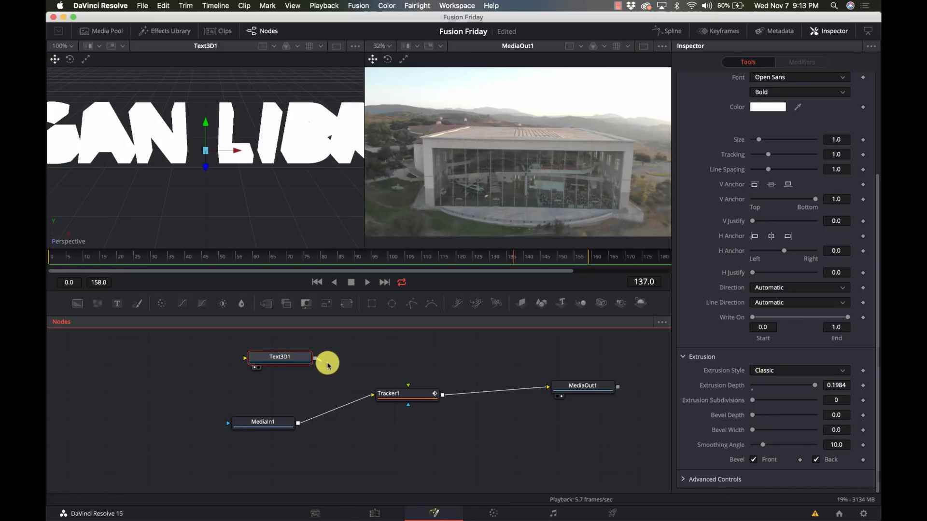
left_click_drag(327, 363, 396, 394)
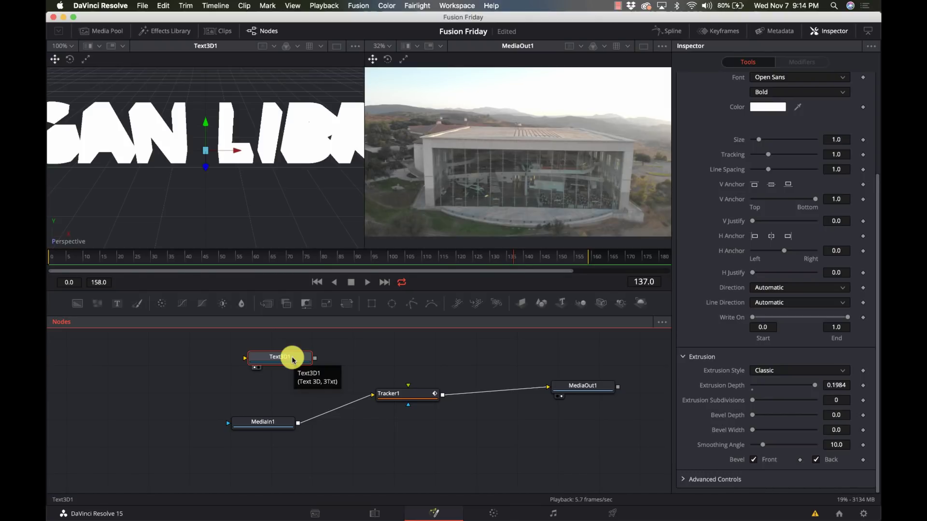
key("shift+space")
type("rend")
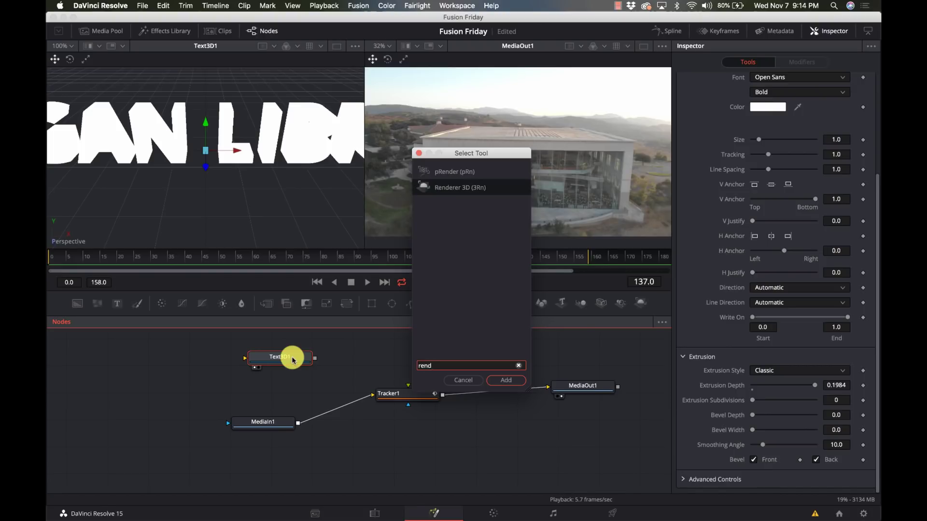
key("Return")
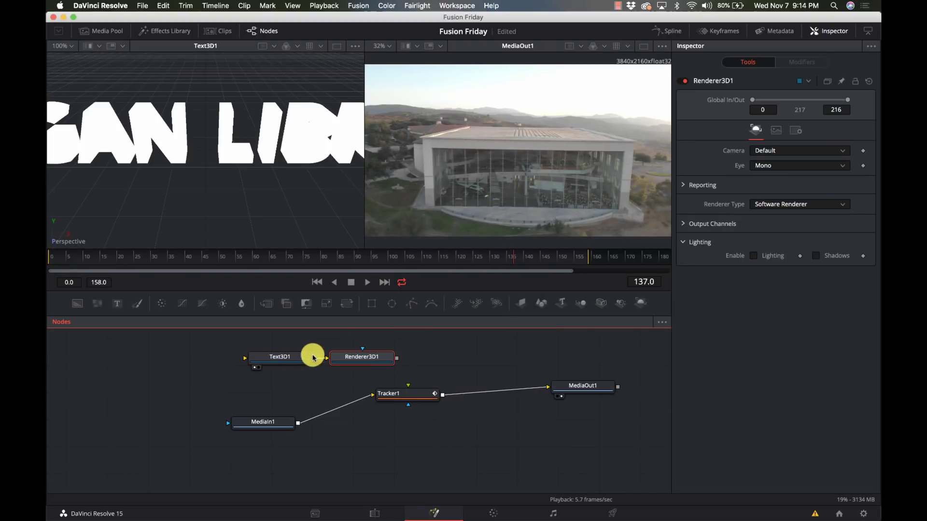
left_click_drag(396, 361, 406, 394)
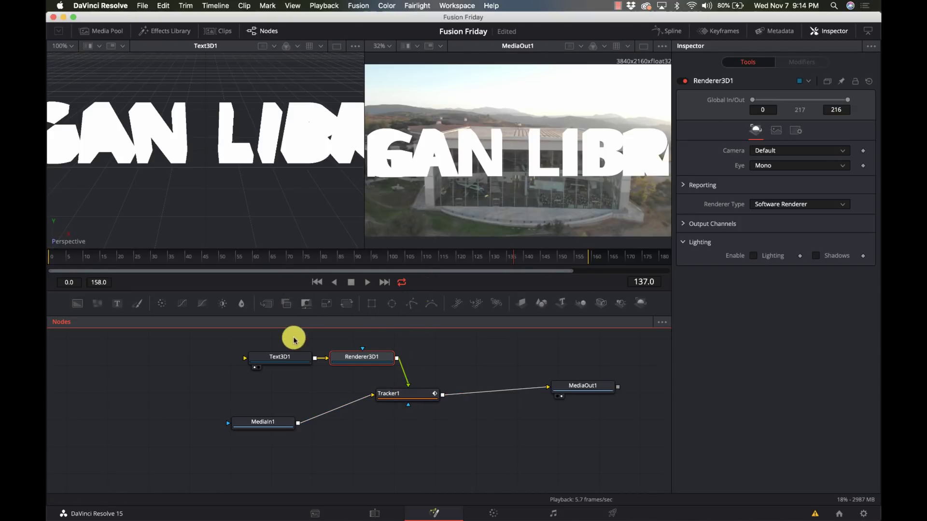
- Reduce Text3D1's size to 0.34 and move the title up and slightly right above the building's roofline at frame 158
left_click(286, 359)
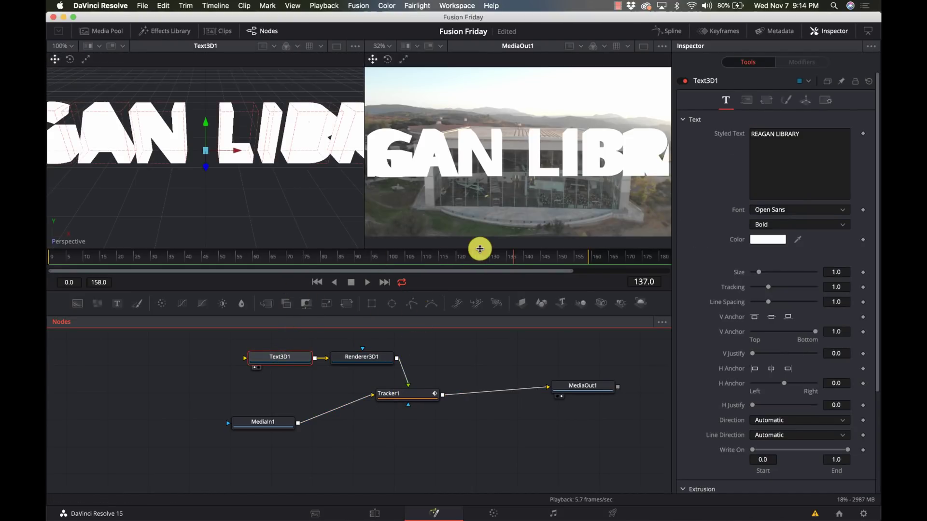
left_click(54, 255)
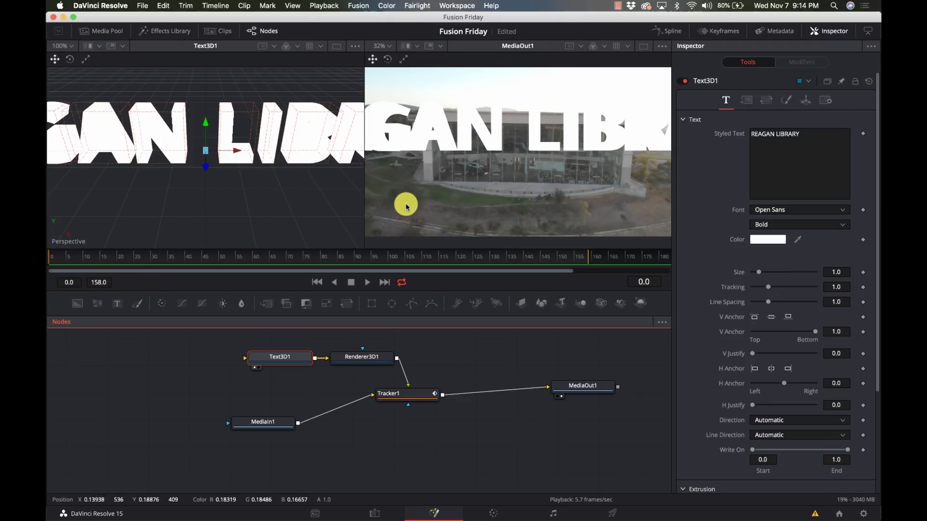
left_click_drag(572, 267, 585, 262)
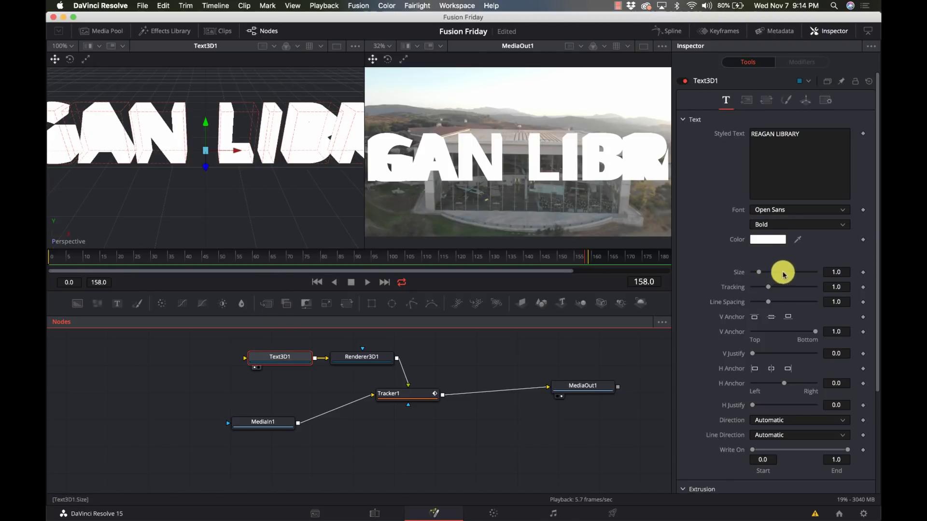
left_click_drag(839, 274, 806, 278)
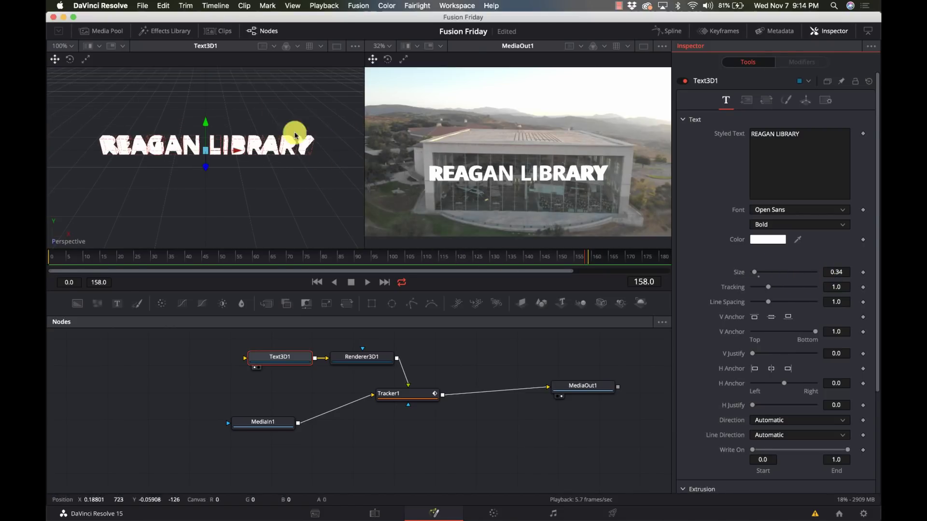
left_click_drag(234, 154, 250, 152)
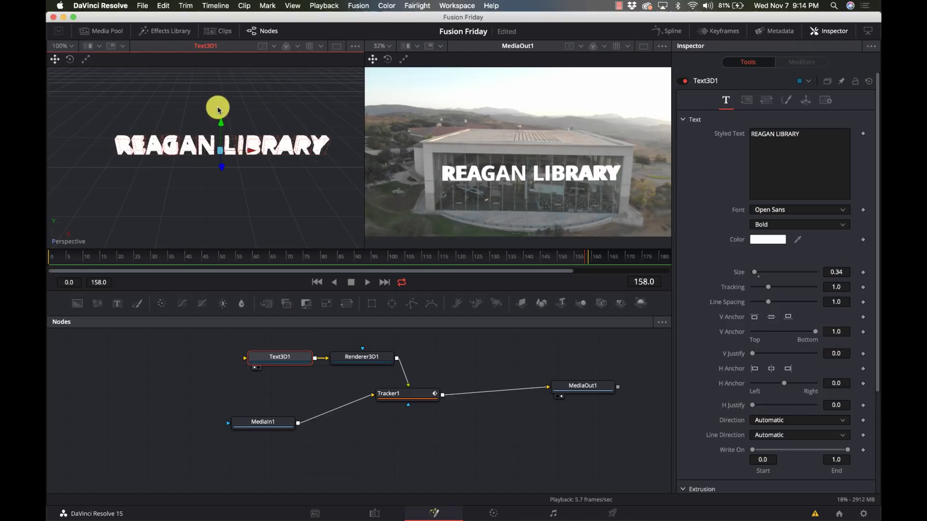
left_click_drag(219, 124, 220, 83)
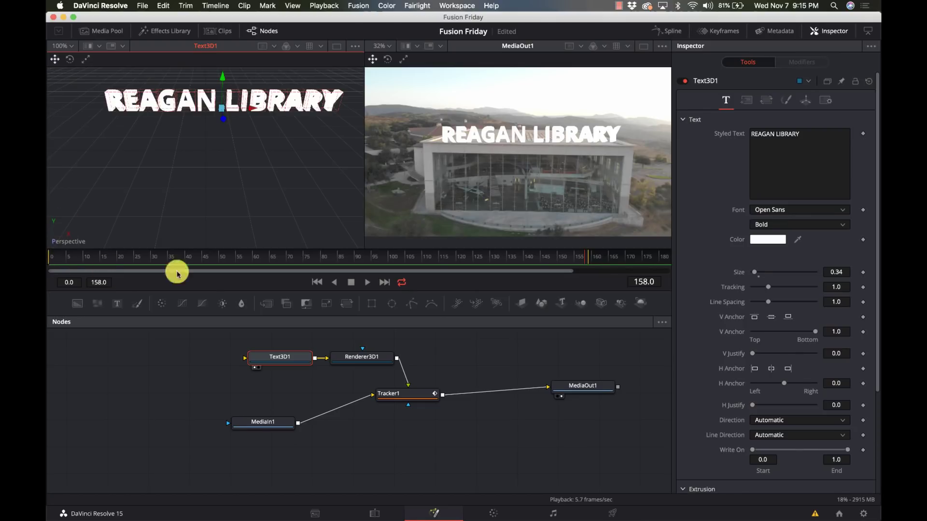
- Scrub the clip back to its start and on to frame 115 to check the 3D title's placement
left_click_drag(581, 259, 306, 264)
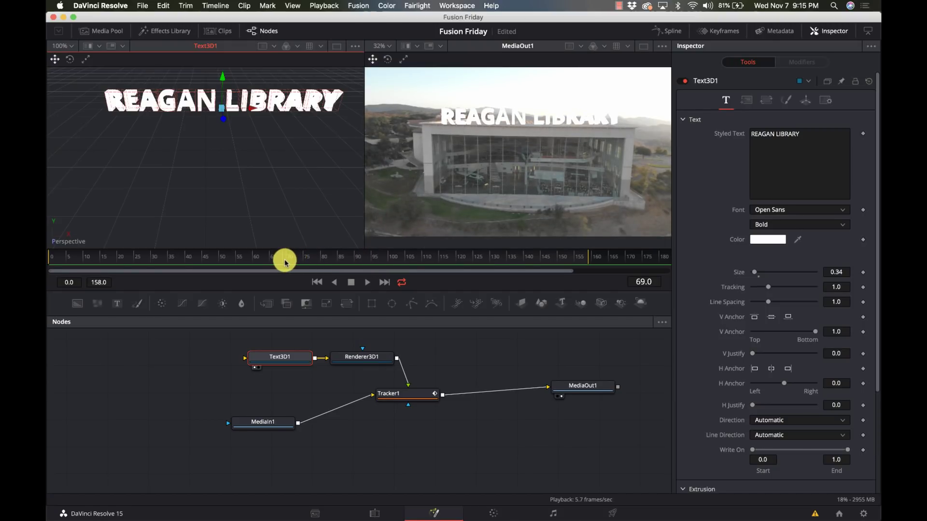
left_click(53, 261)
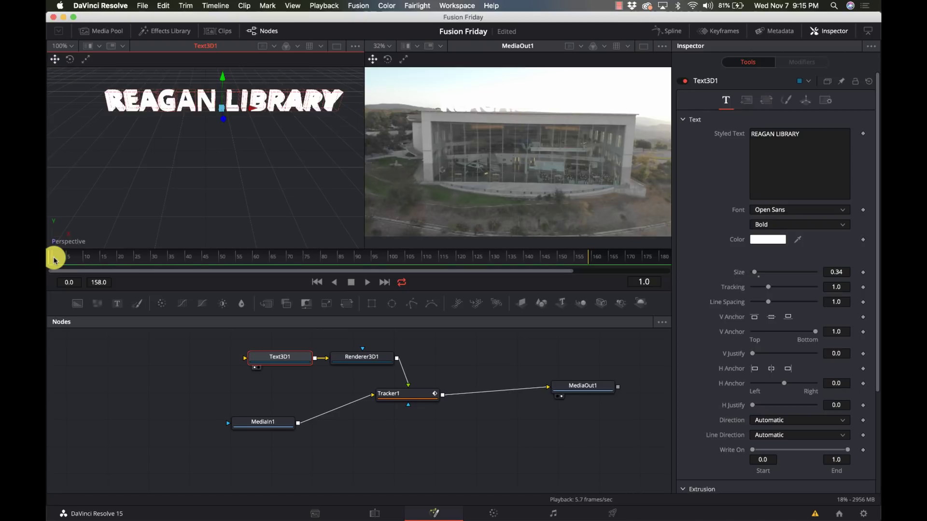
left_click(441, 258)
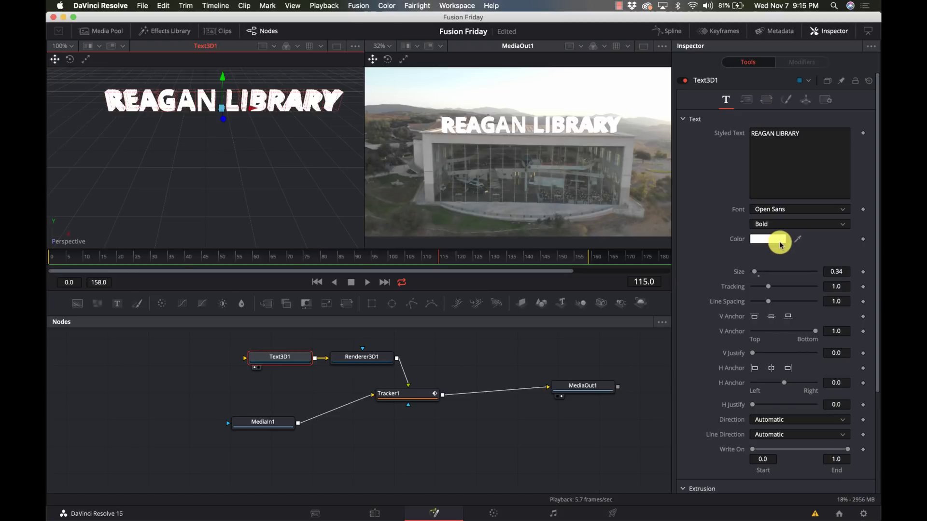
- Review Text3D1's text and extrusion settings and examine its available layout types
scroll(752, 320, "down", 5)
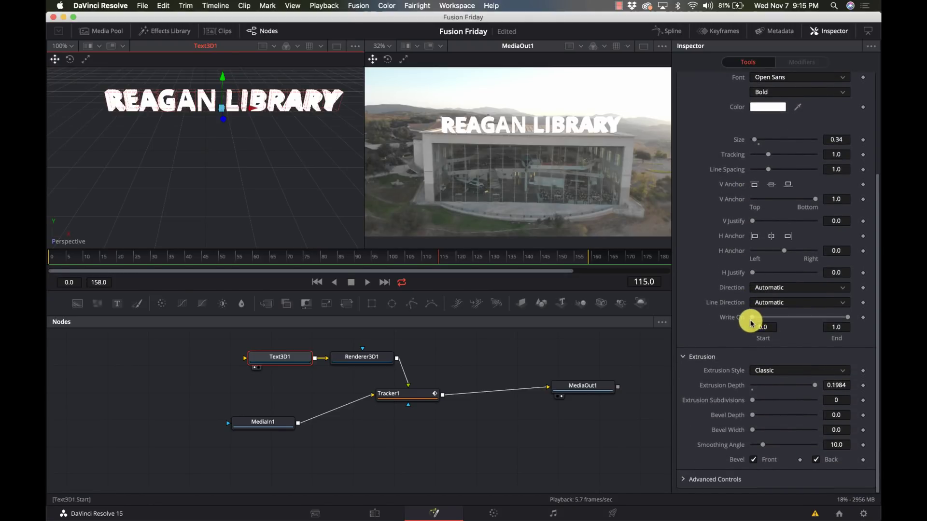
scroll(750, 318, "up", 5)
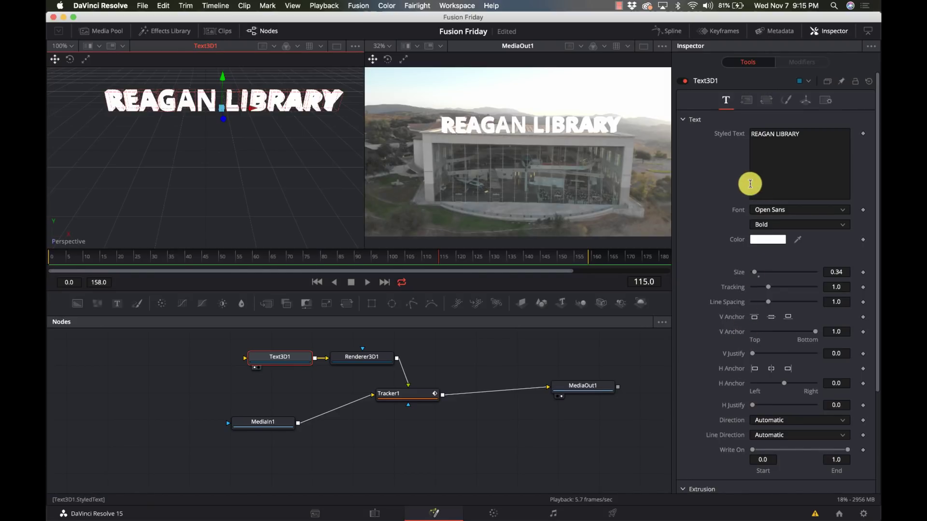
left_click(750, 108)
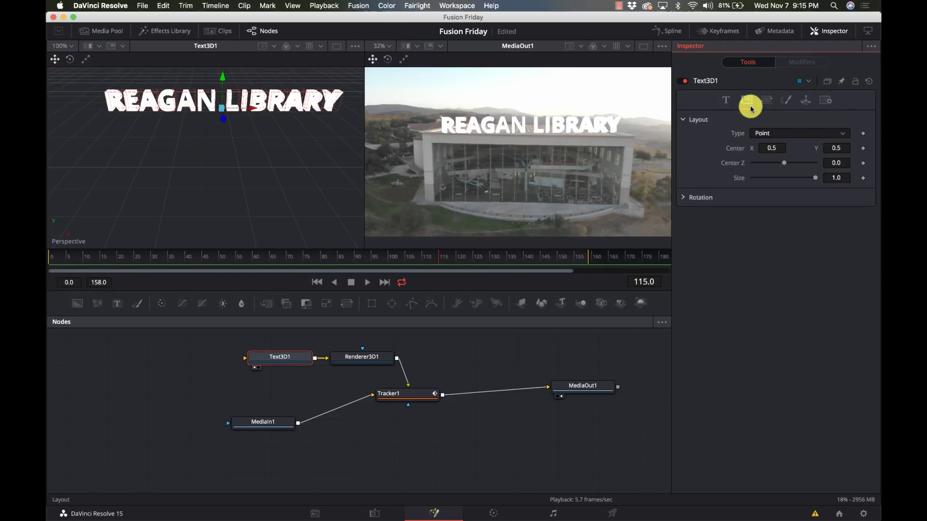
left_click(775, 135)
left_click(775, 135)
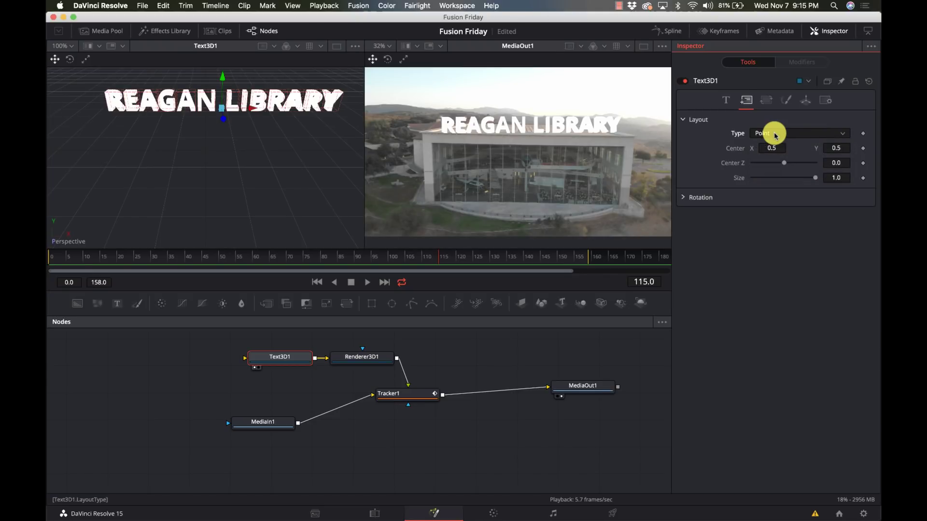
- Bring the images.jpeg texture from the media pool into the node graph beside Text3D1
left_click(766, 101)
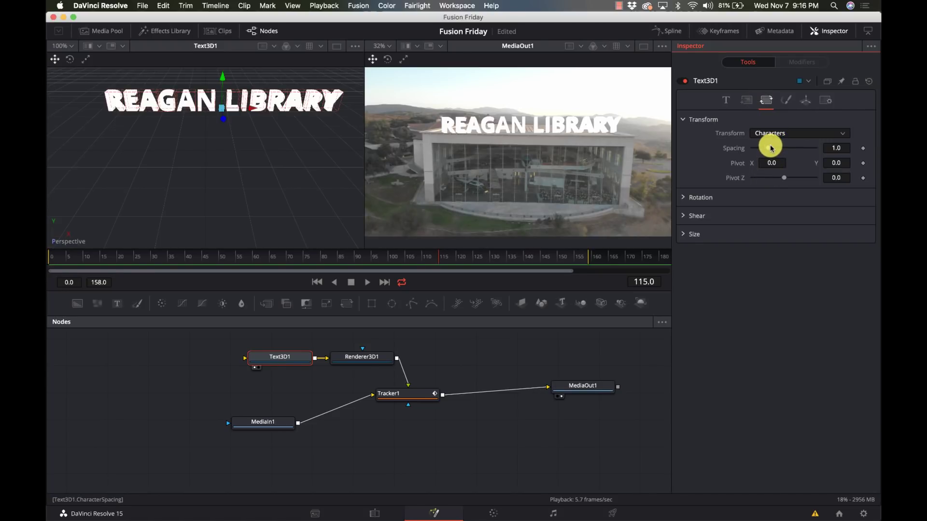
left_click(786, 100)
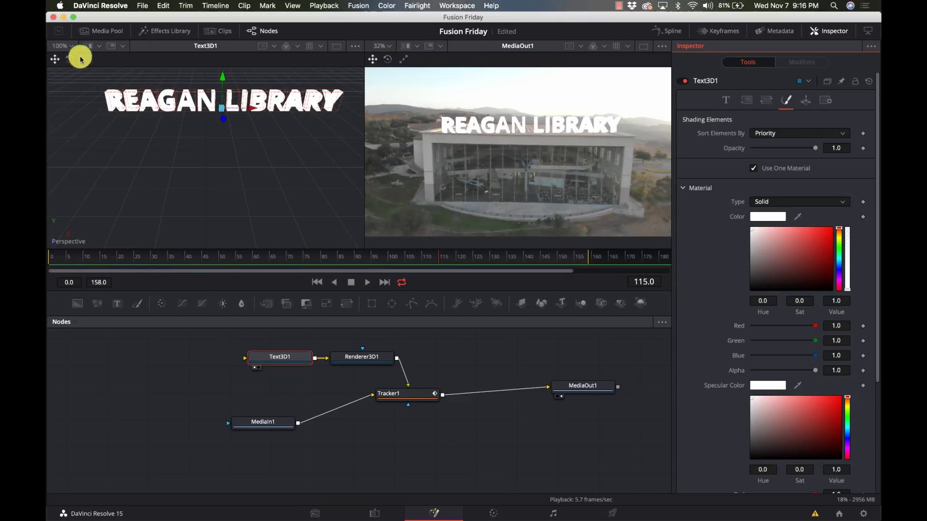
left_click(111, 33)
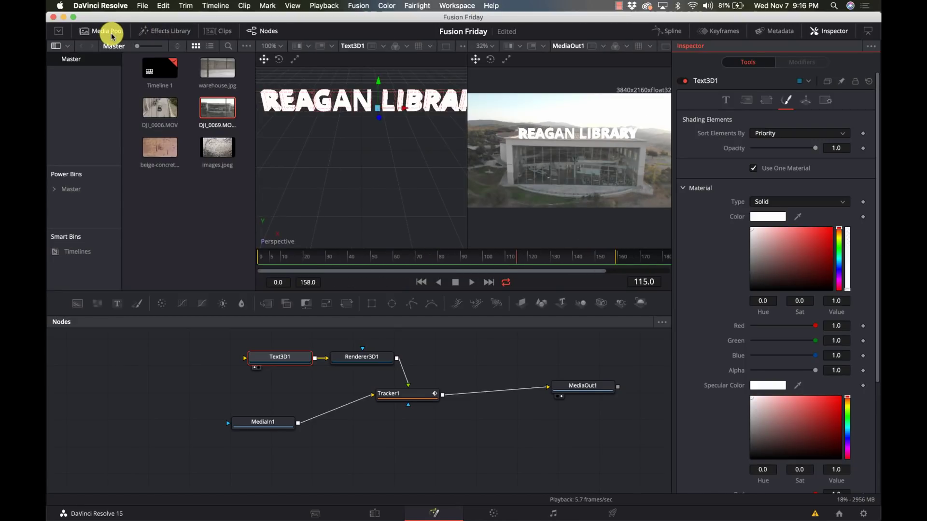
left_click(205, 146)
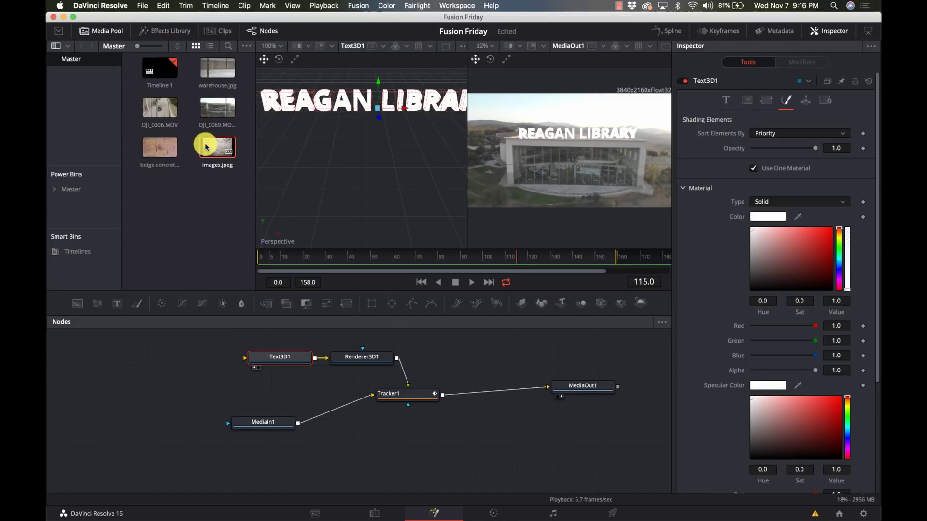
left_click_drag(205, 146, 160, 372)
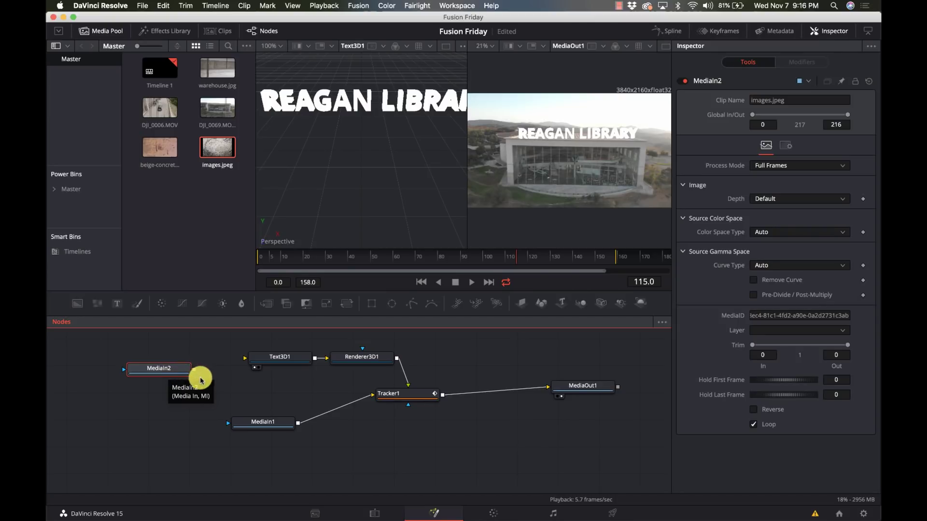
- Set Text3D1's material type to Image and connect the MediaIn2 texture to its color image input
left_click_drag(297, 357, 273, 370)
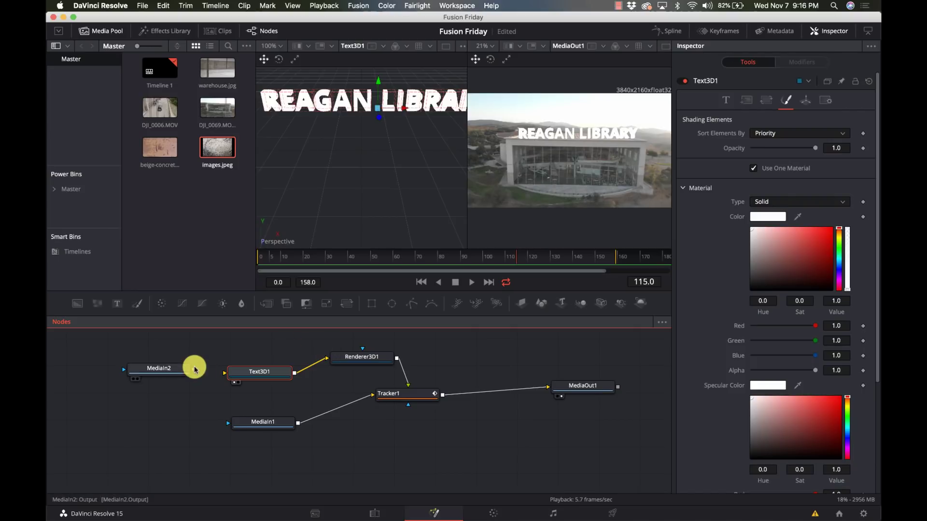
left_click_drag(193, 370, 247, 374)
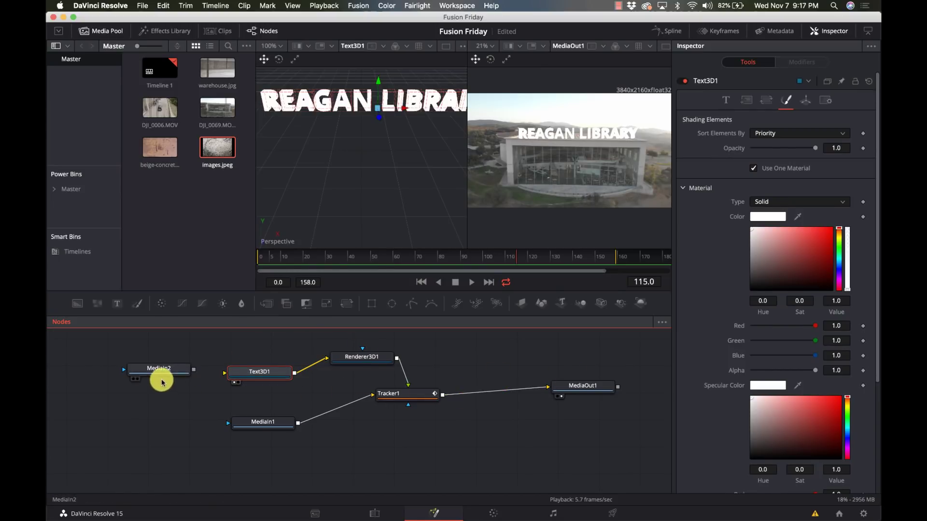
left_click(826, 203)
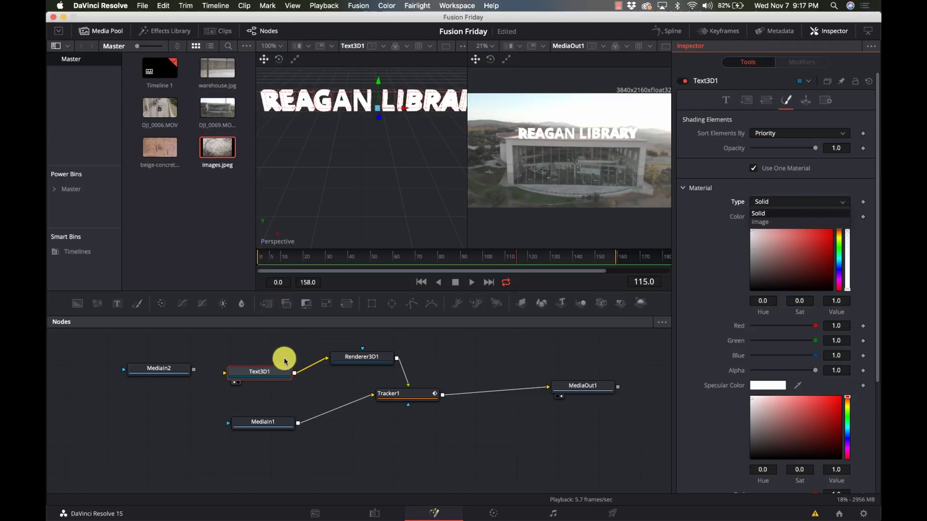
left_click(789, 226)
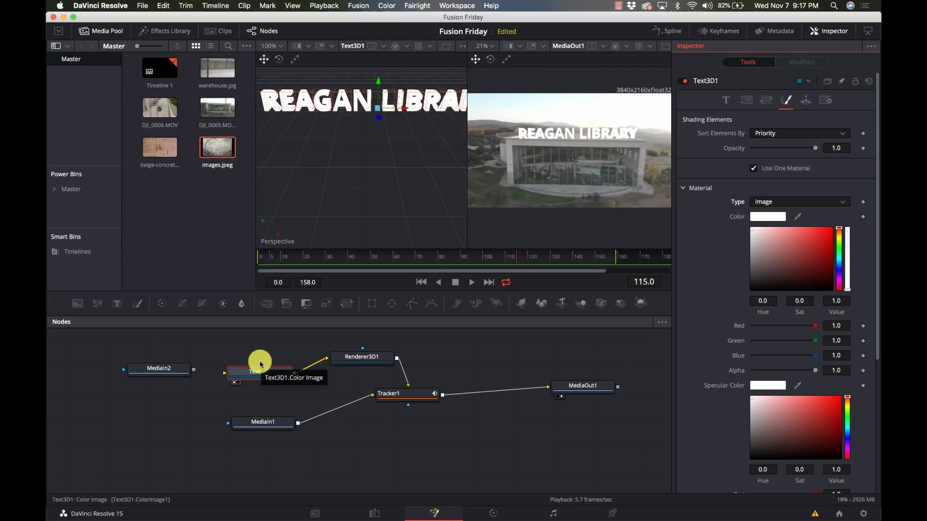
left_click_drag(193, 372, 256, 370)
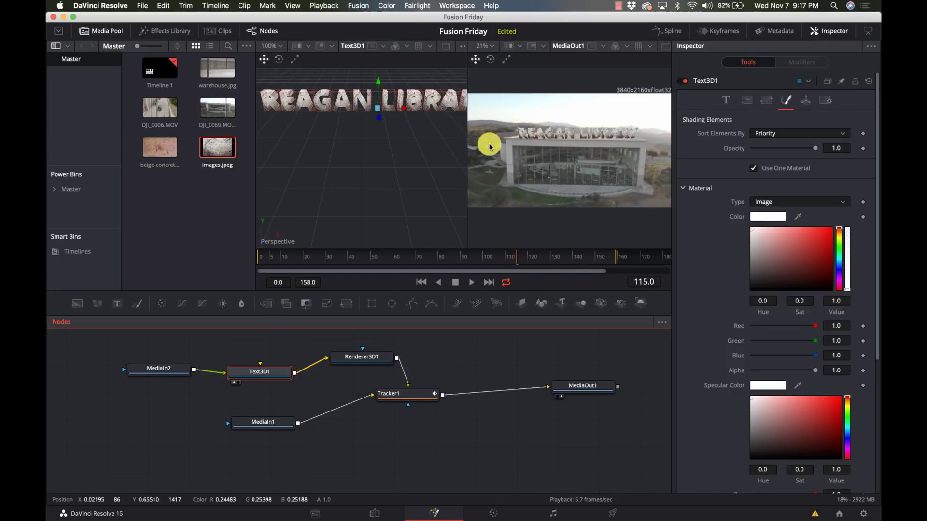
- Examine the textured title in the MediaOut1 viewer at 100% magnification
left_click(490, 48)
left_click(487, 60)
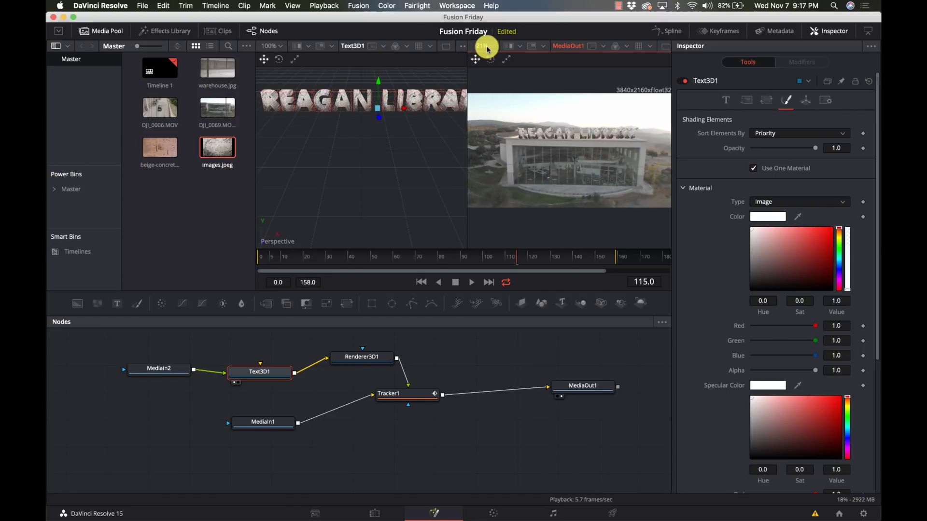
left_click(488, 49)
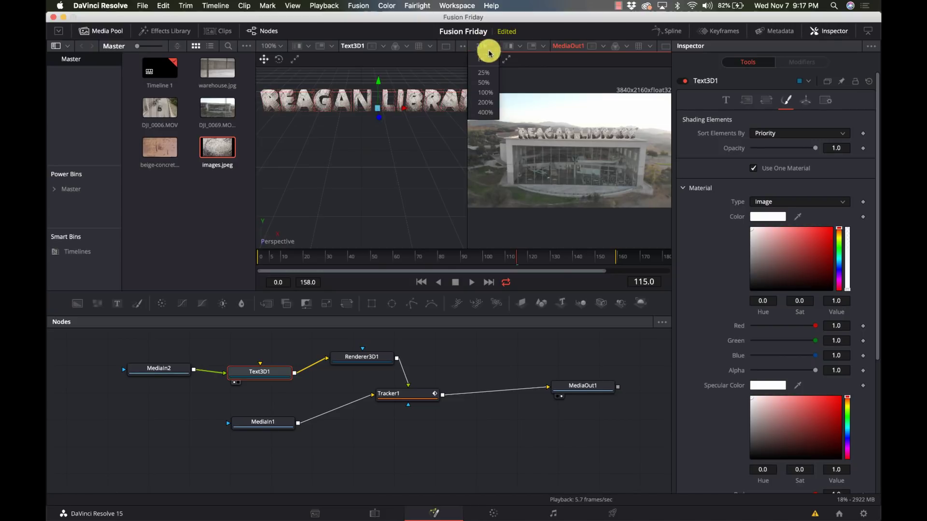
left_click(484, 93)
scroll(537, 166, "up", 5)
scroll(537, 166, "right", 6)
scroll(537, 165, "right", 8)
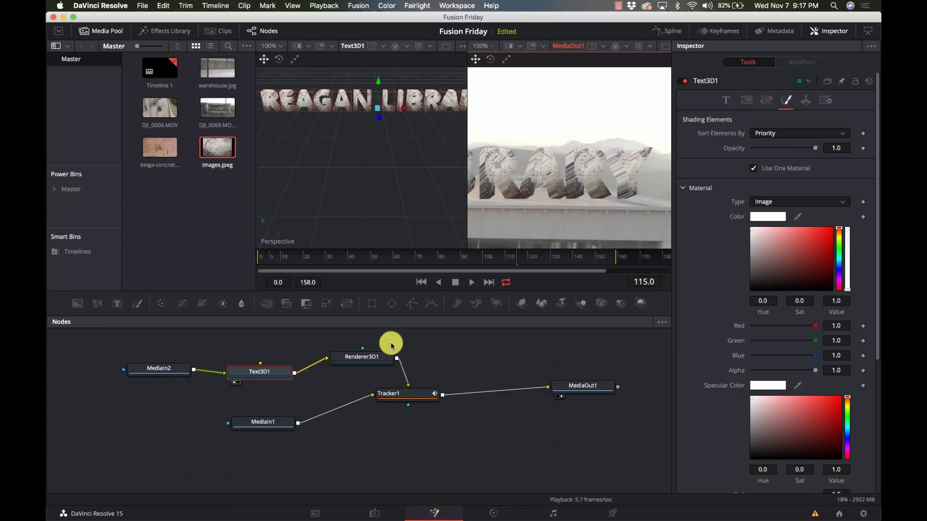
- Reposition the Text3D1 and MediaIn2 nodes to line them up farther from Renderer3D1
left_click_drag(244, 370, 228, 363)
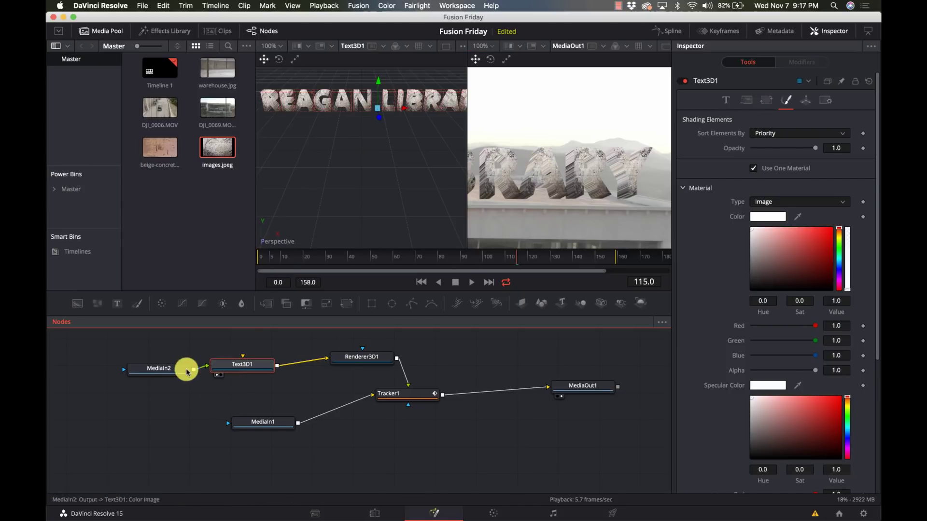
left_click_drag(171, 375, 162, 359)
left_click_drag(225, 361, 236, 359)
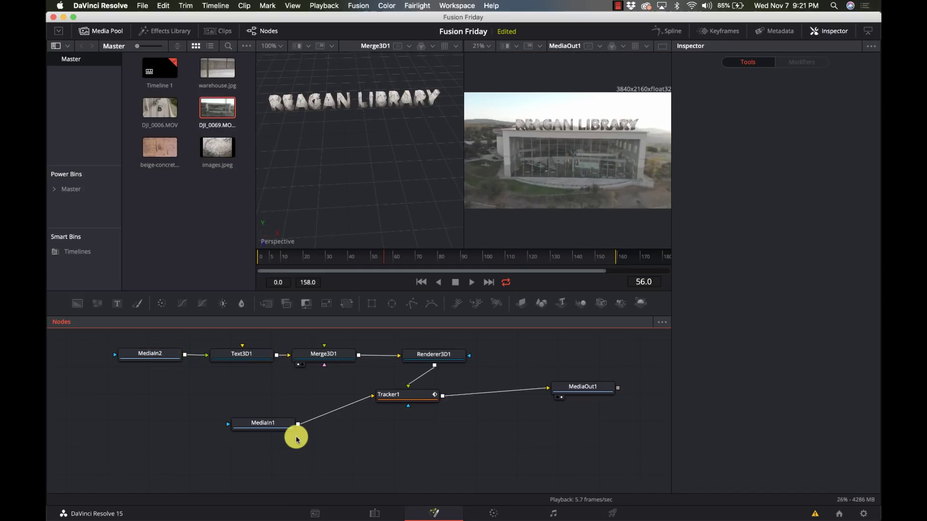
- Add a Directional Light (3DL) node to the node graph as a separate, unconnected node
key("shift+space")
type("dire")
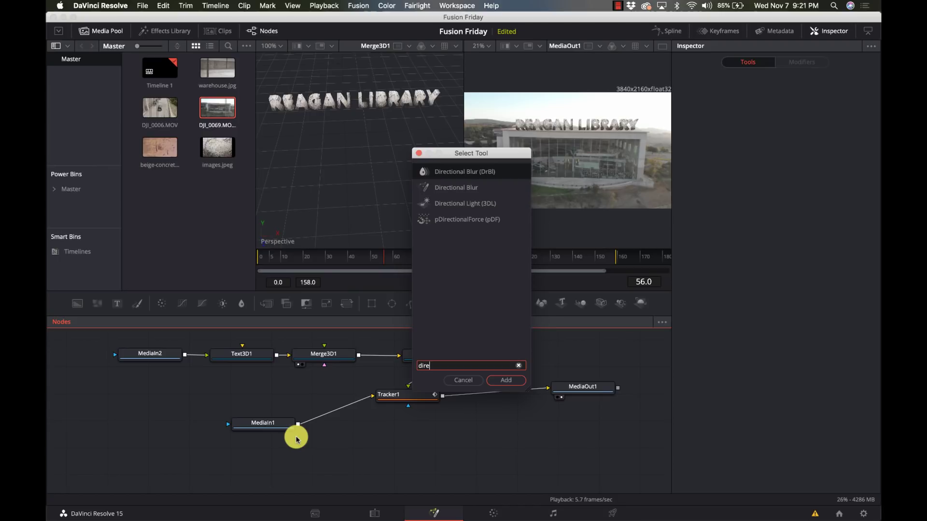
key("Down")
key("Down")
key("Down")
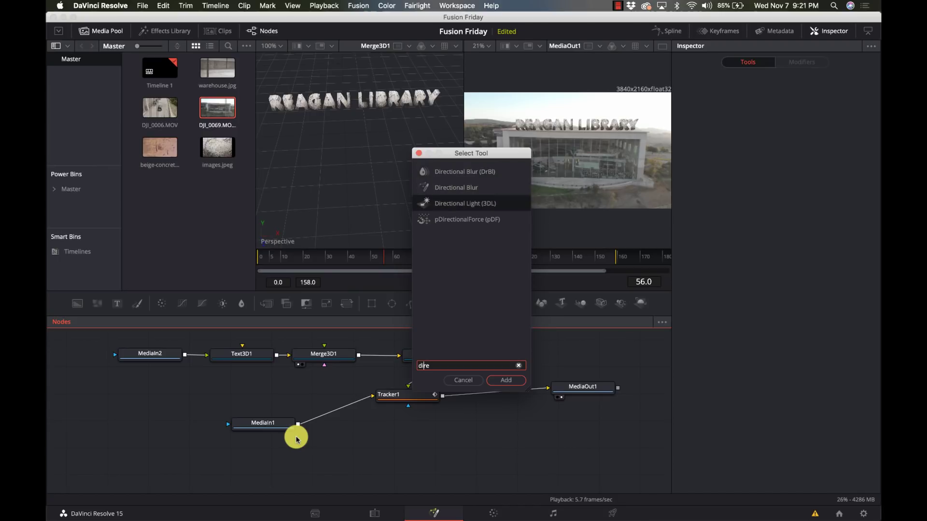
key("Up")
key("Return")
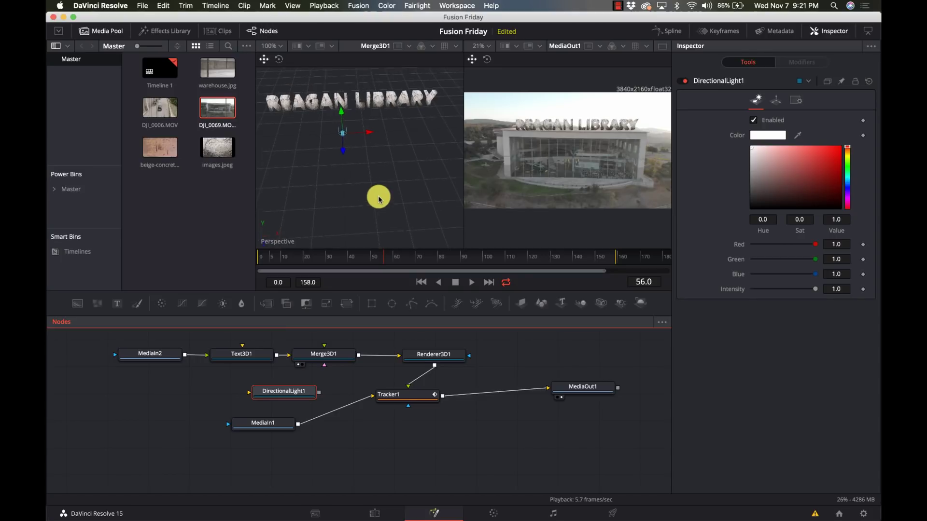
- Move DirectionalLight1 forward in front of the 3D title and raise it to about the title's height
scroll(378, 199, "up", 10)
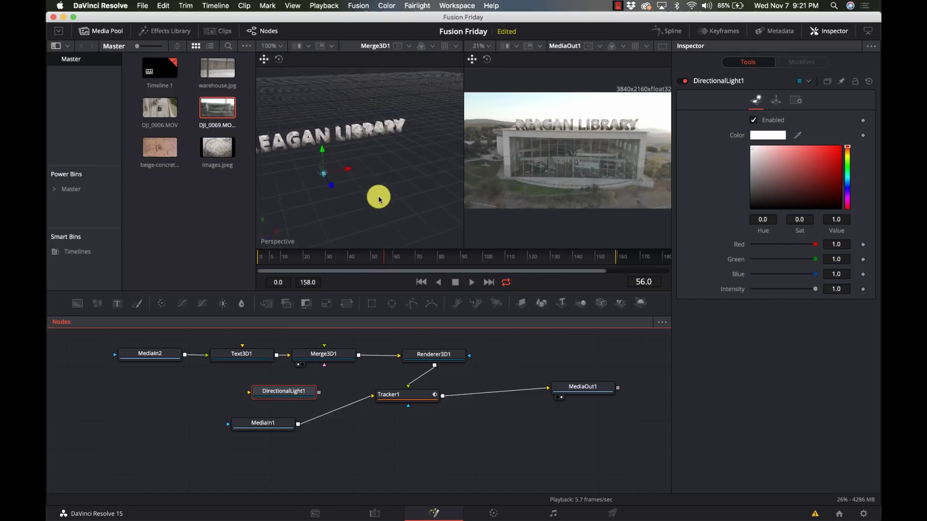
scroll(379, 199, "down", 10)
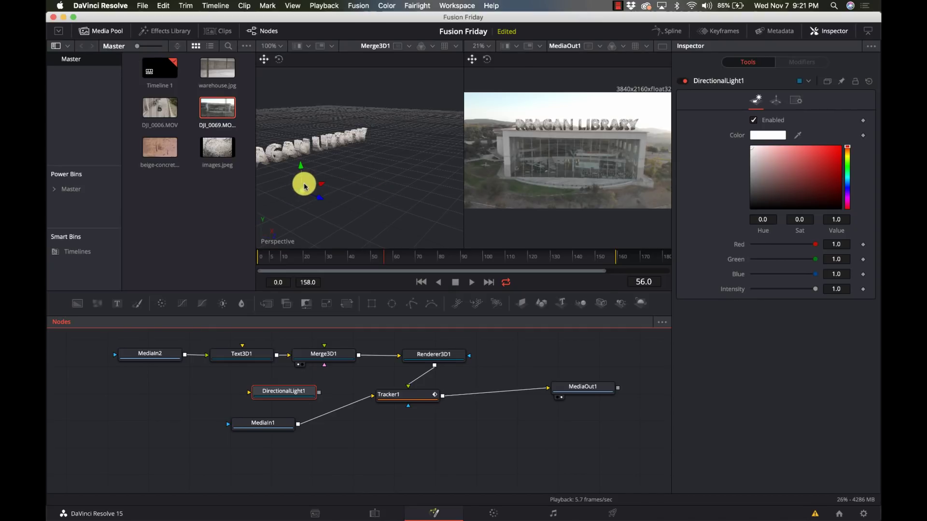
scroll(304, 186, "down", 10)
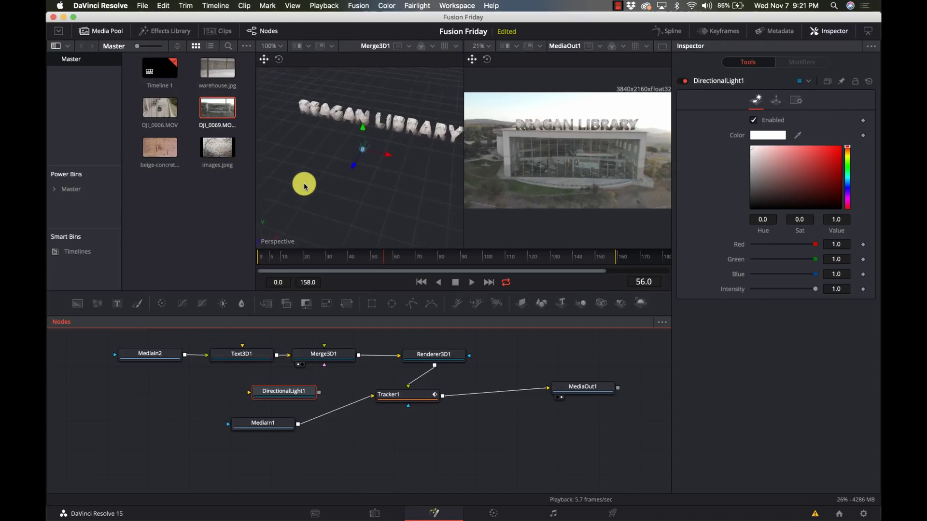
scroll(304, 187, "up", 10)
left_click(311, 213)
left_click_drag(311, 212, 402, 212)
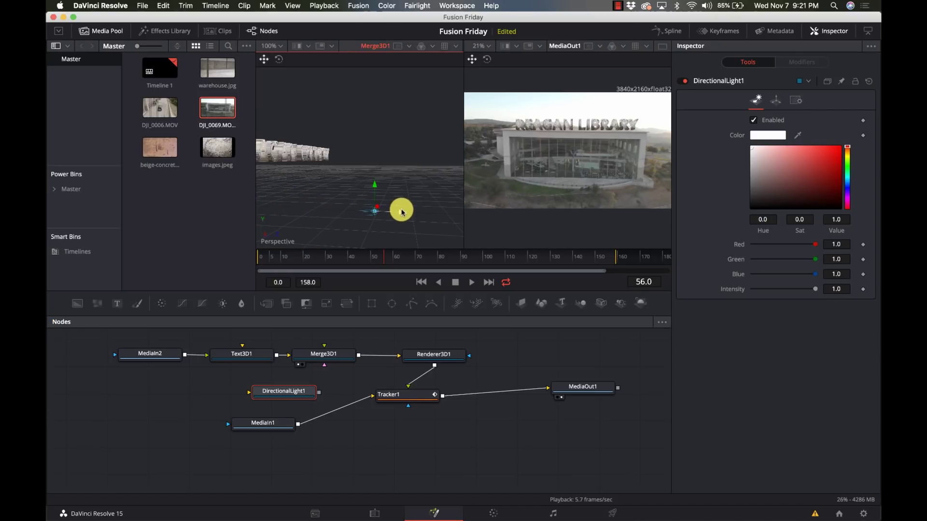
left_click_drag(374, 186, 372, 127)
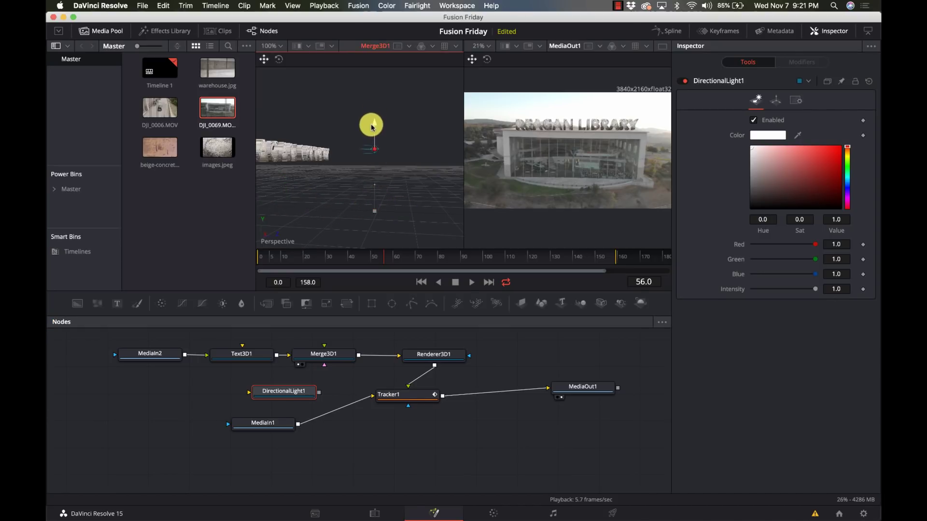
- Shift DirectionalLight1 along X toward the start of the title and connect its output to Merge3D1
scroll(376, 166, "right", 5)
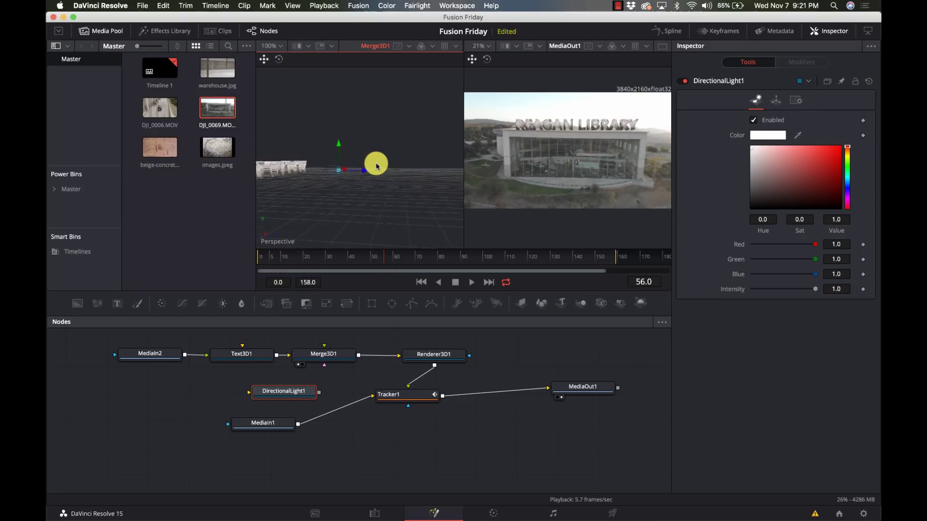
scroll(376, 166, "up", 5)
scroll(376, 166, "down", 8)
scroll(376, 166, "left", 5)
scroll(376, 166, "down", 8)
scroll(376, 167, "right", 3)
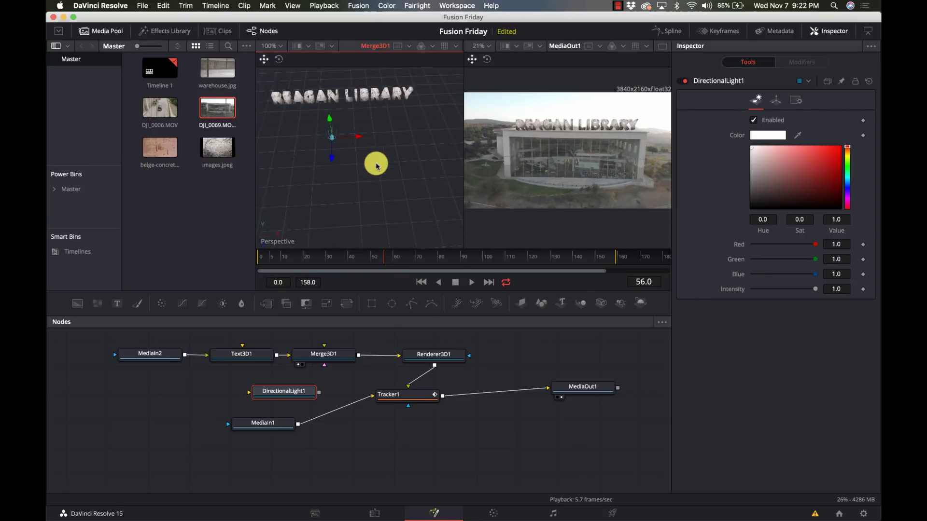
left_click_drag(359, 145, 334, 146)
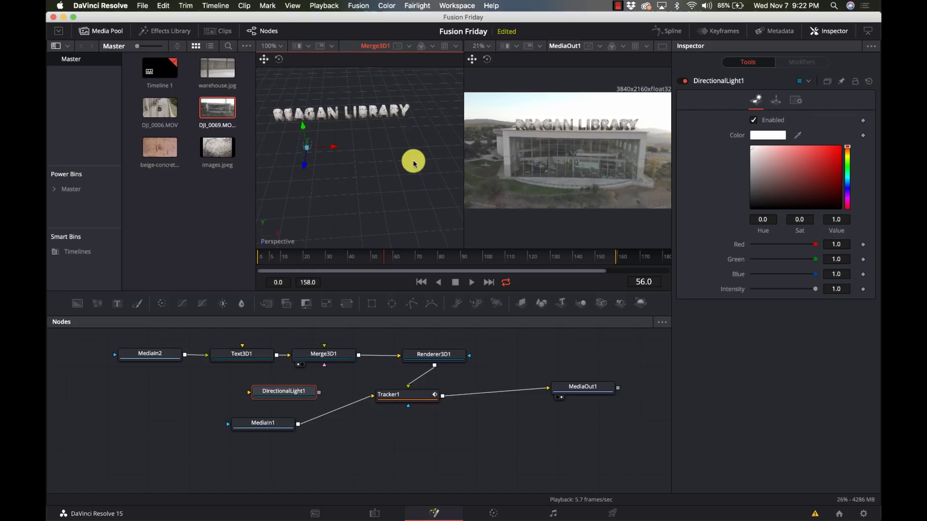
left_click_drag(286, 392, 272, 399)
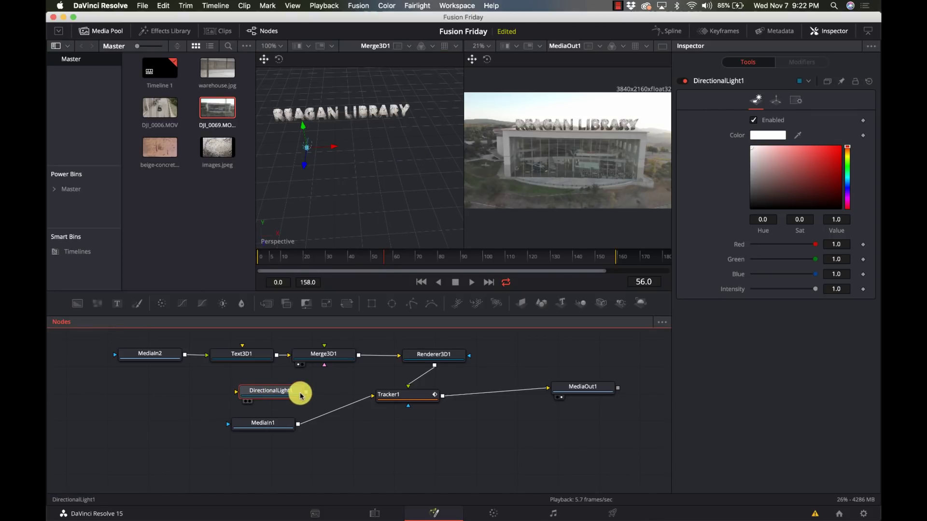
left_click_drag(306, 394, 334, 360)
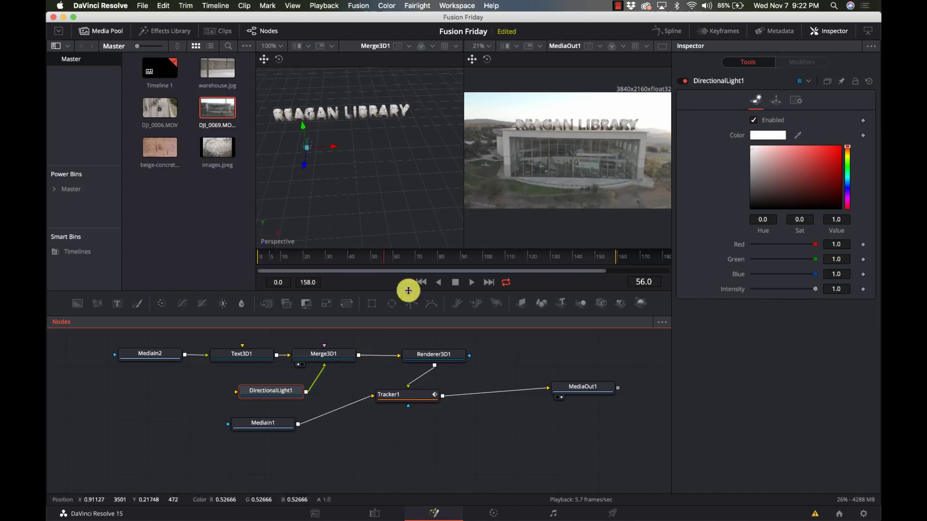
- Review Text3D1's shading, transform, layout, text and extrusion settings for anything related to lighting
left_click(244, 356)
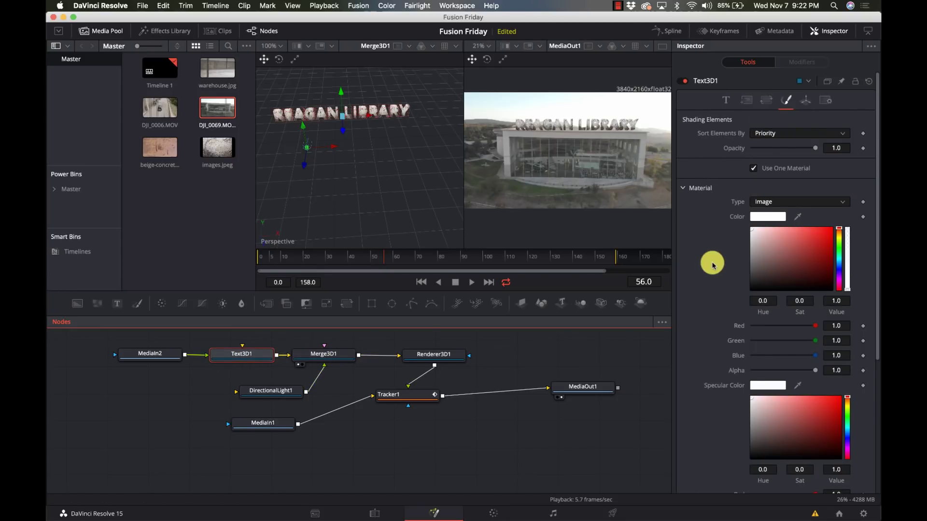
scroll(712, 265, "down", 5)
scroll(713, 264, "up", 5)
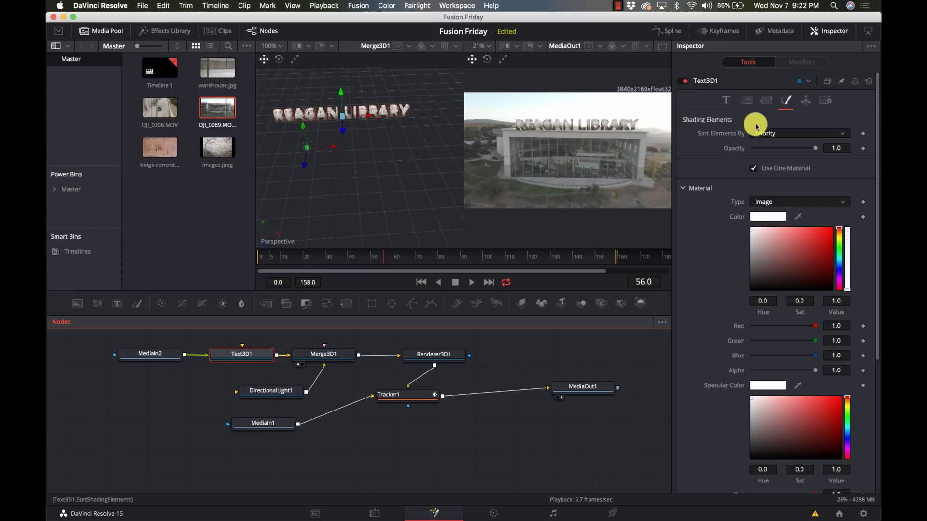
left_click(766, 100)
left_click(746, 99)
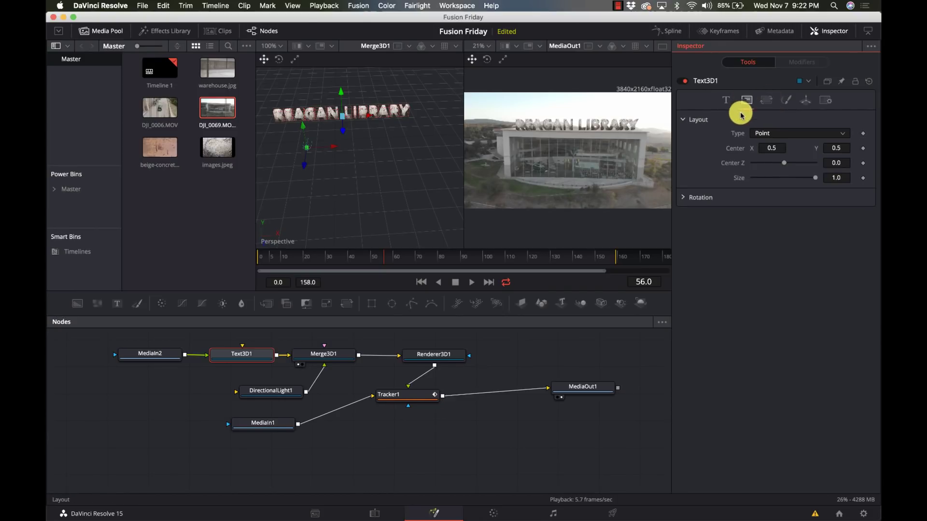
left_click(727, 103)
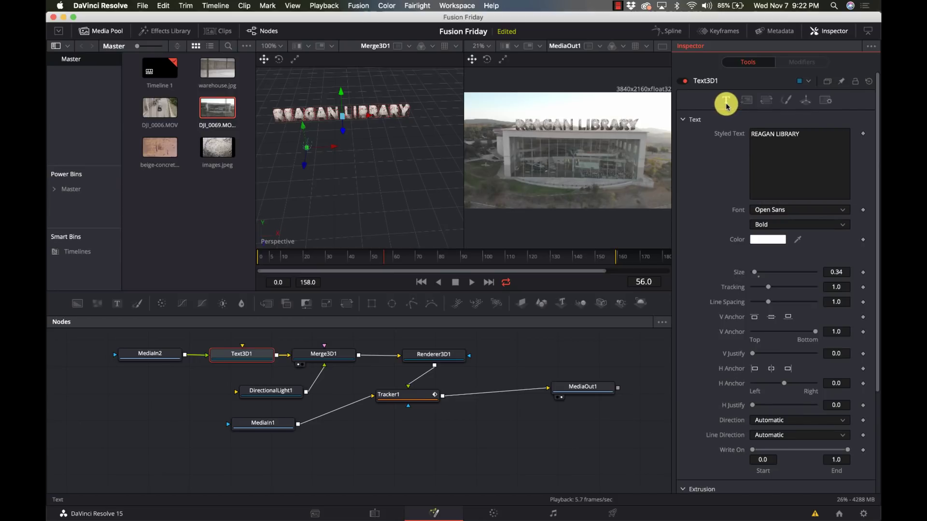
scroll(729, 242, "down", 5)
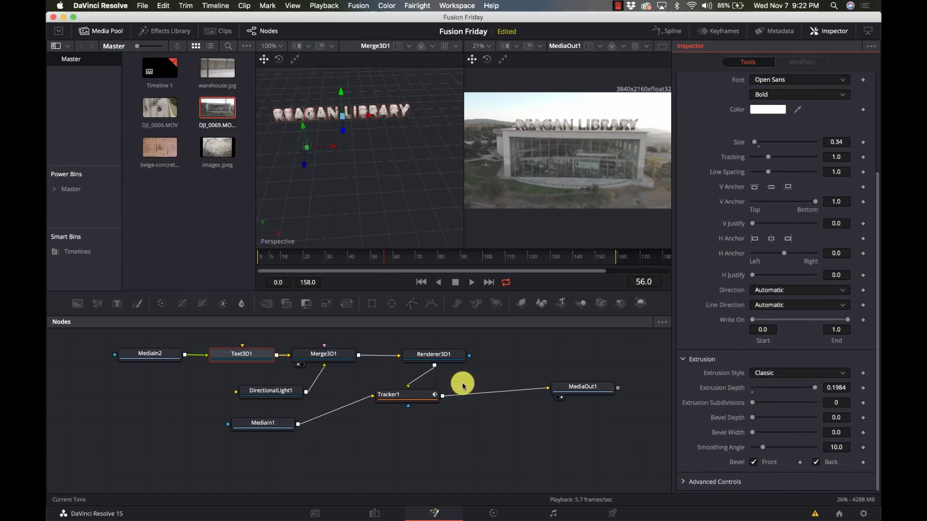
- Enable Lighting in Renderer3D1's software renderer settings so the directional light affects the title
left_click(430, 357)
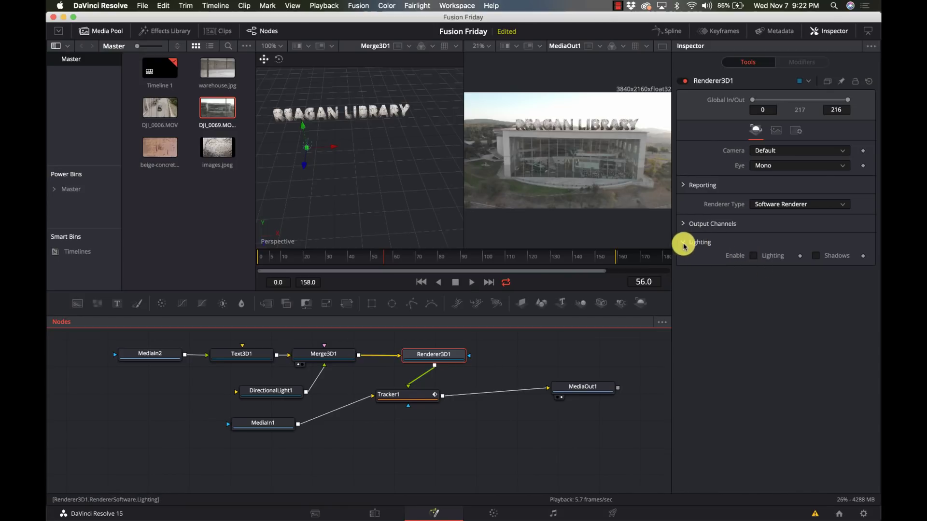
left_click(755, 257)
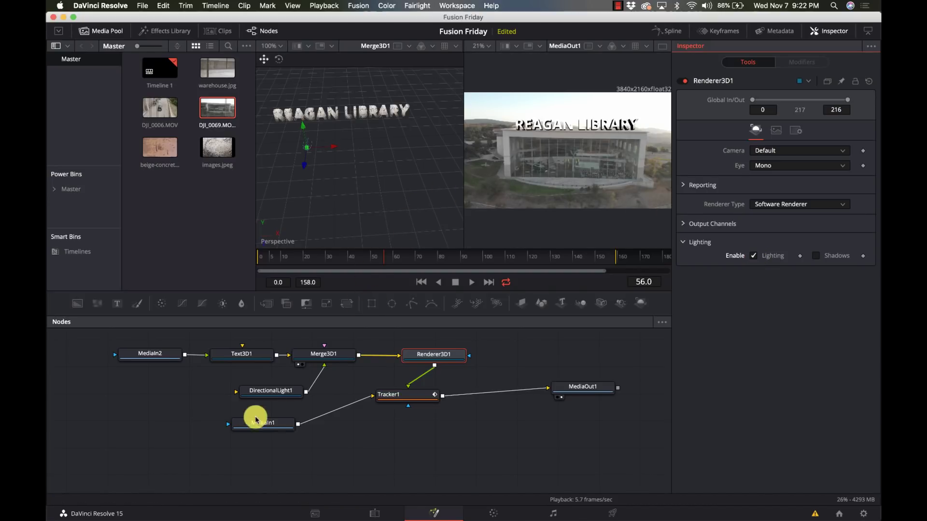
- Color DirectionalLight1 golden yellow with hue 0.128, saturation 0.929 and value 0.811
left_click(262, 400)
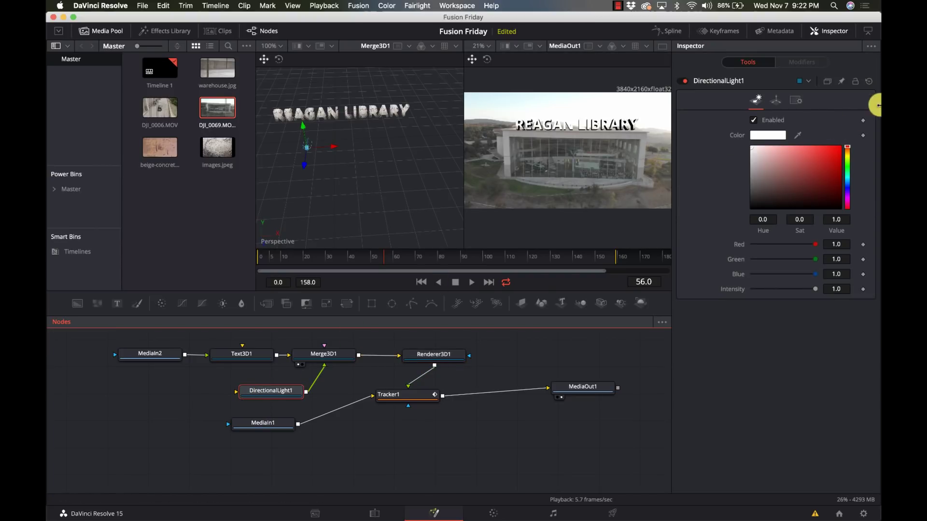
left_click_drag(848, 155, 849, 156)
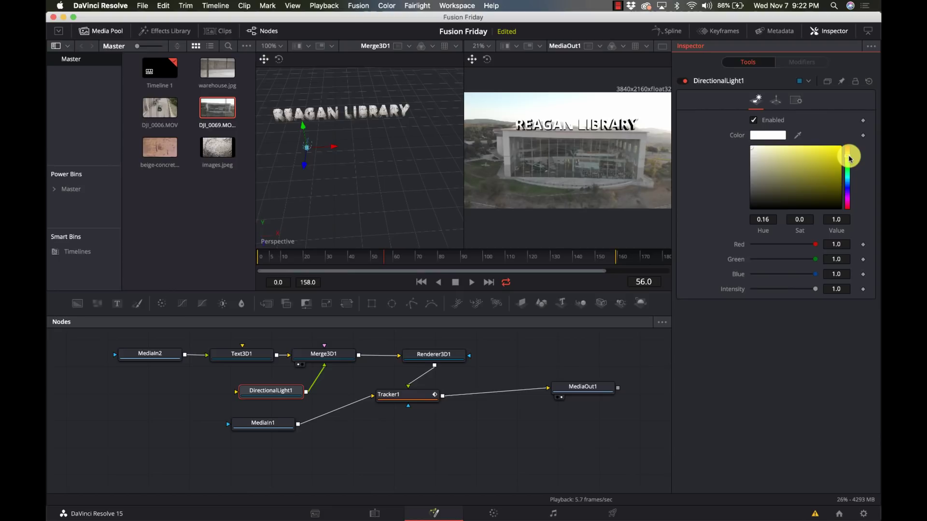
left_click_drag(849, 157, 849, 156)
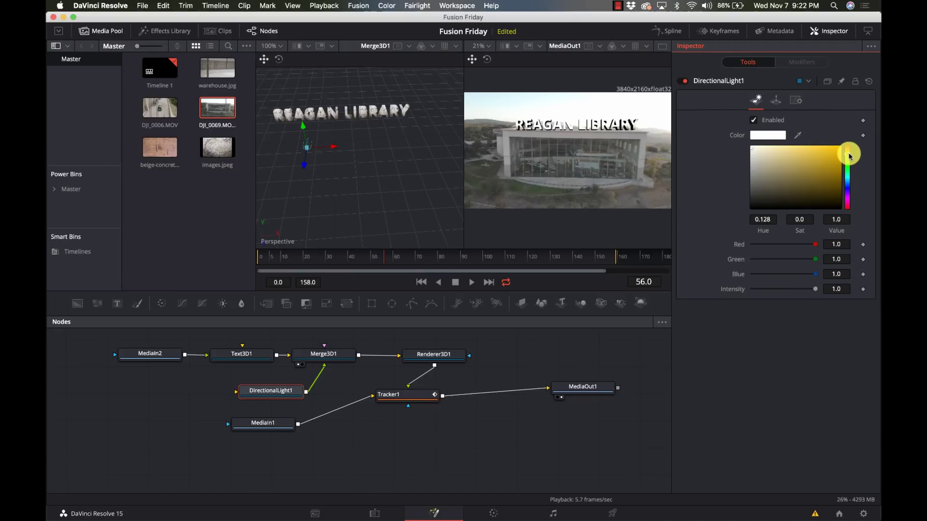
mouse_move(830, 169)
left_mouse_down()
mouse_move(842, 153)
mouse_move(825, 153)
mouse_move(834, 158)
left_mouse_up()
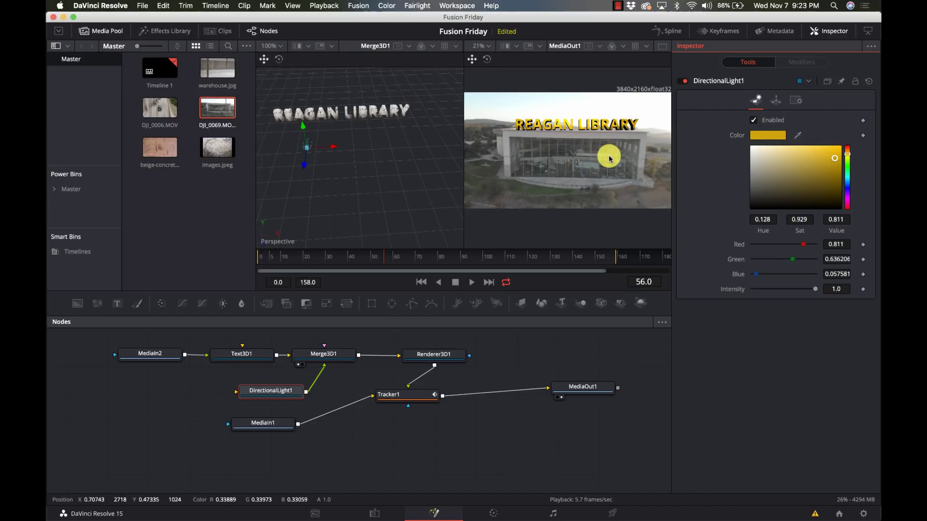
scroll(609, 158, "up", 1)
scroll(609, 158, "down", 1)
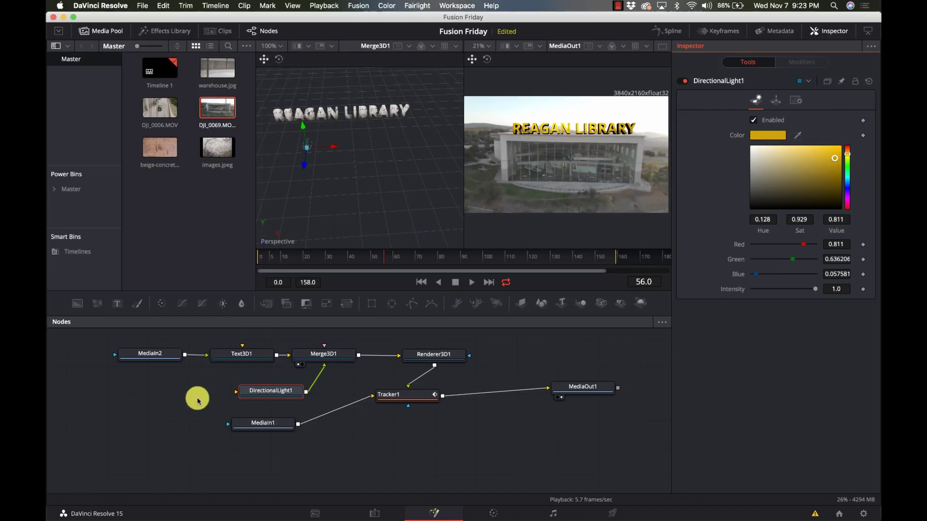
- Move DirectionalLight1 farther forward from the title along Z and set its intensity to 0.575
left_click(282, 393)
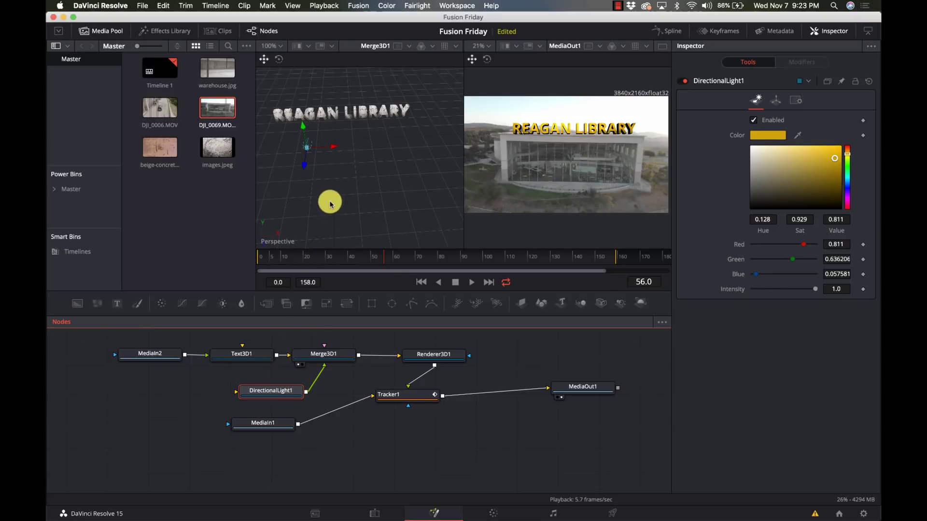
left_click_drag(304, 166, 288, 214)
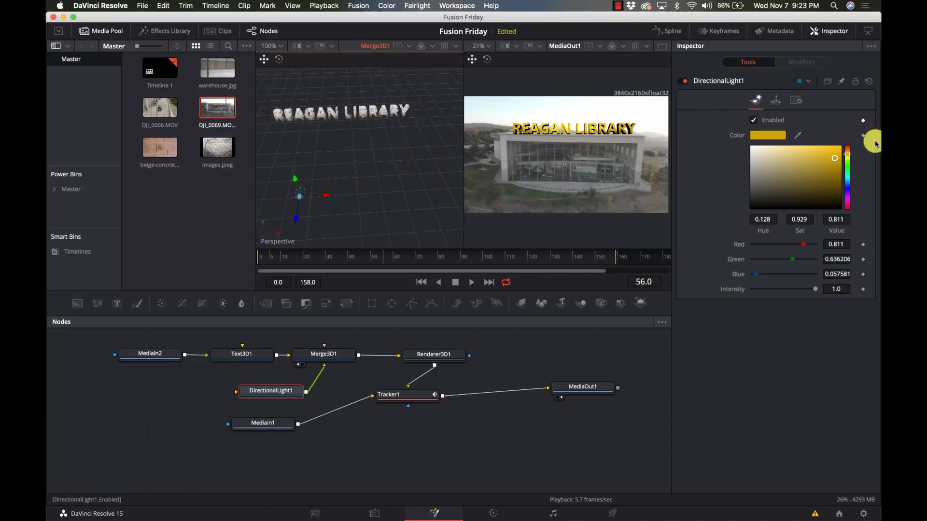
left_click(798, 291)
left_click_drag(797, 292, 783, 292)
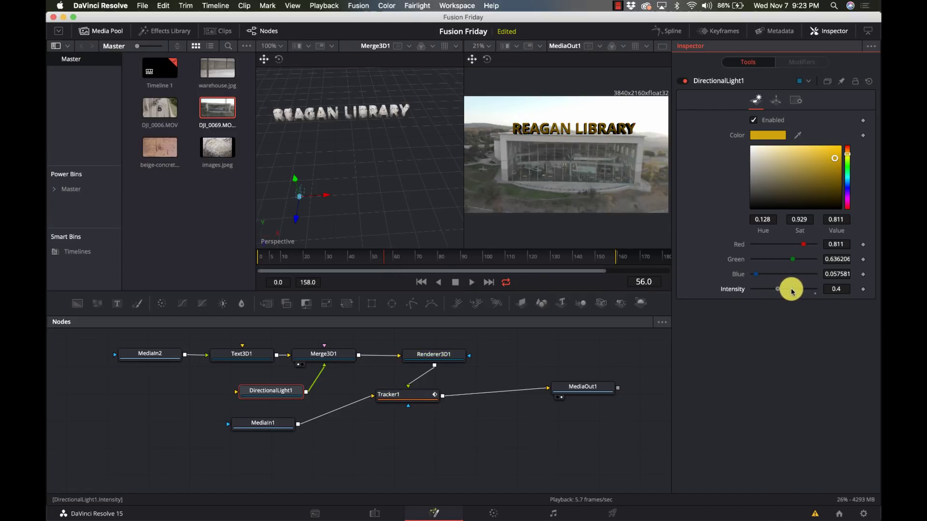
left_click_drag(777, 292, 789, 291)
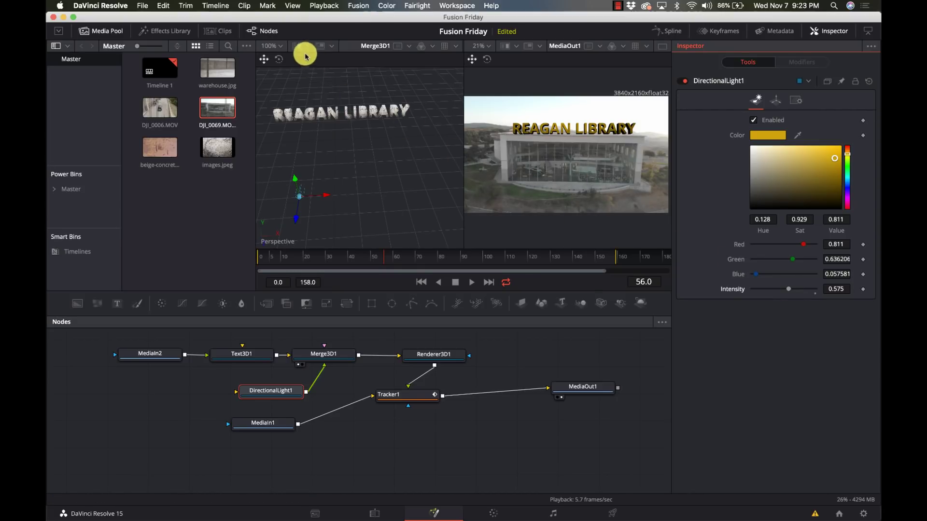
- Hide the Media Pool and set the MediaOut1 viewer to 50% zoom to inspect the lit title
left_click(499, 161)
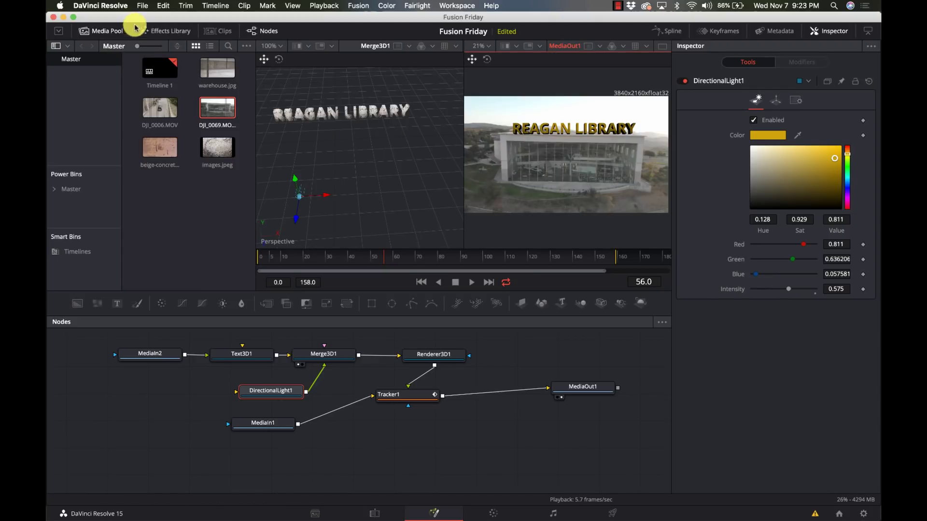
left_click(102, 30)
scroll(466, 156, "up", 3)
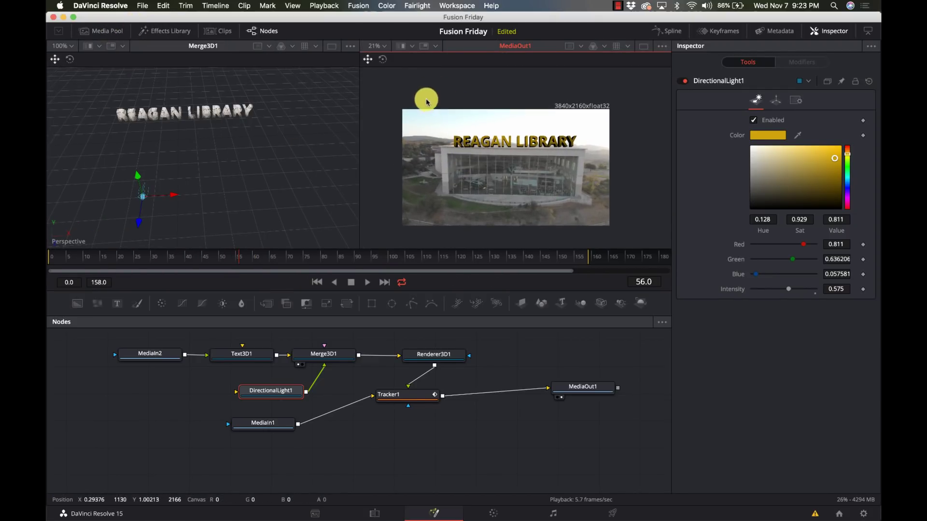
left_click(381, 46)
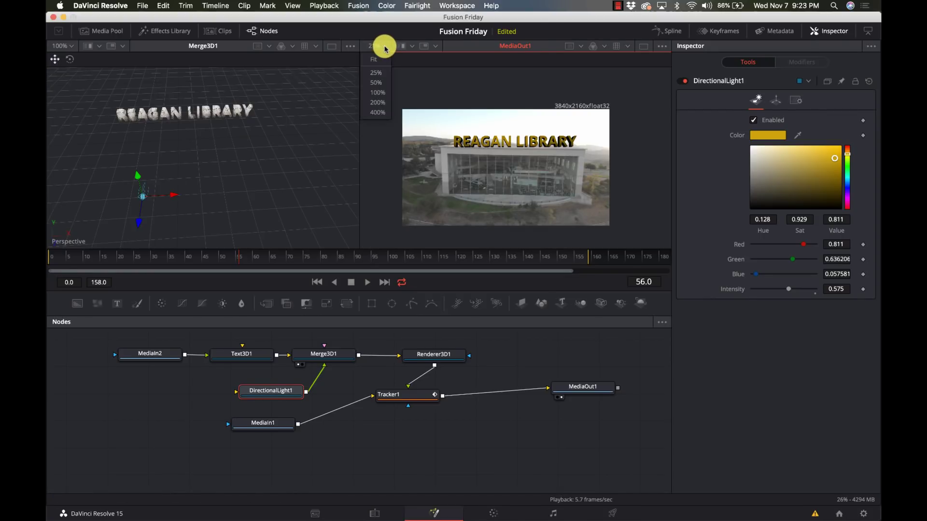
left_click(380, 93)
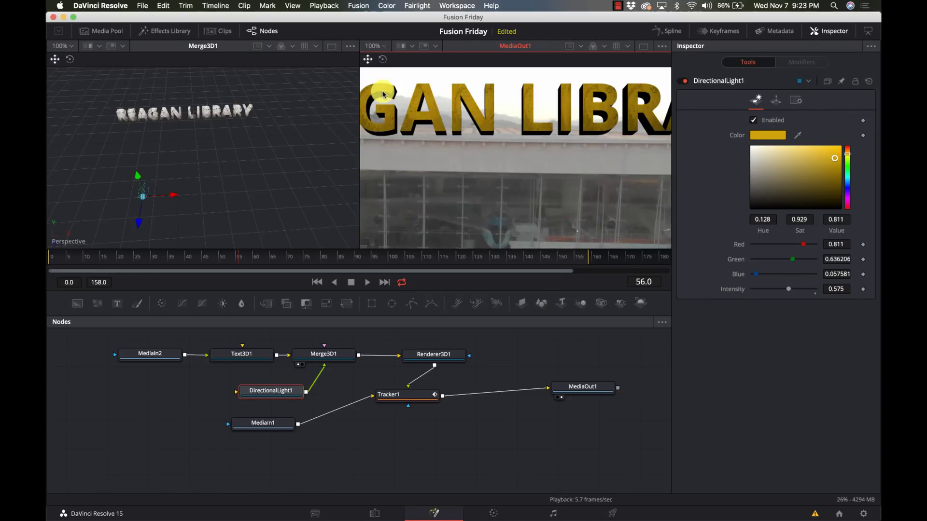
left_click(384, 47)
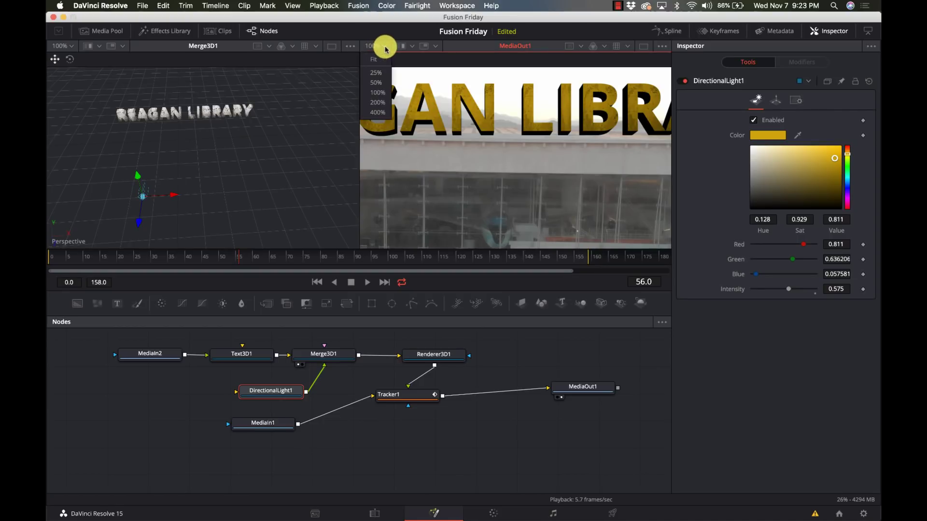
left_click(379, 84)
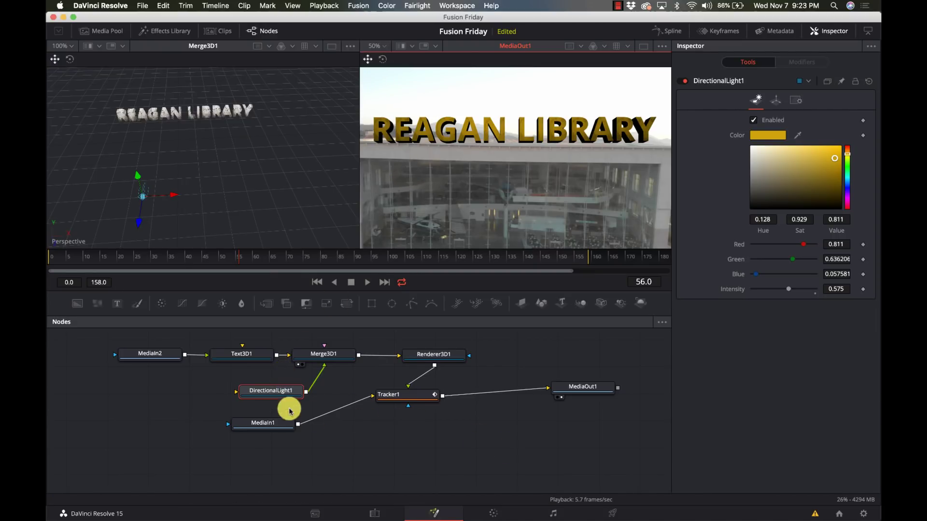
- Move MediaIn2 and Text3D1 away from Merge3D1 to make room for another node between Text3D1 and Merge3D1
scroll(525, 441, "left", 3)
scroll(524, 439, "left", 1)
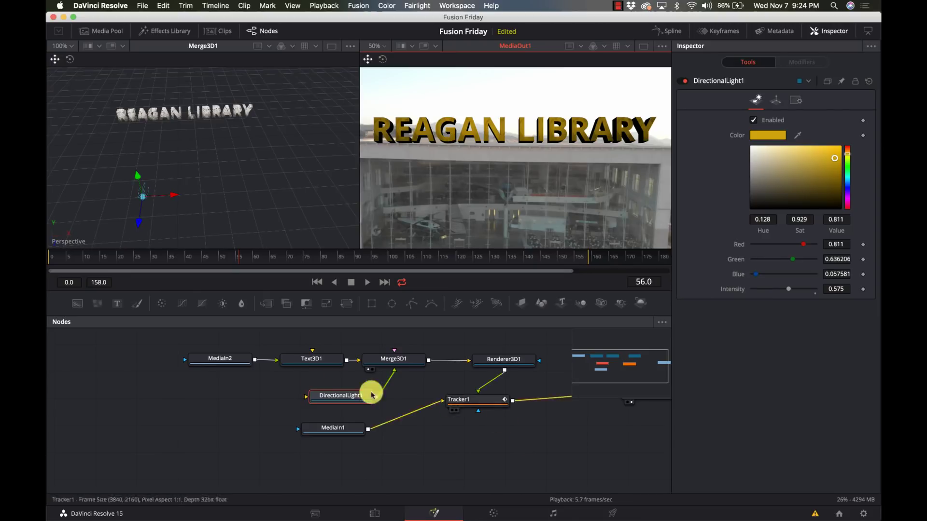
left_click_drag(220, 339, 203, 362)
left_click(203, 361)
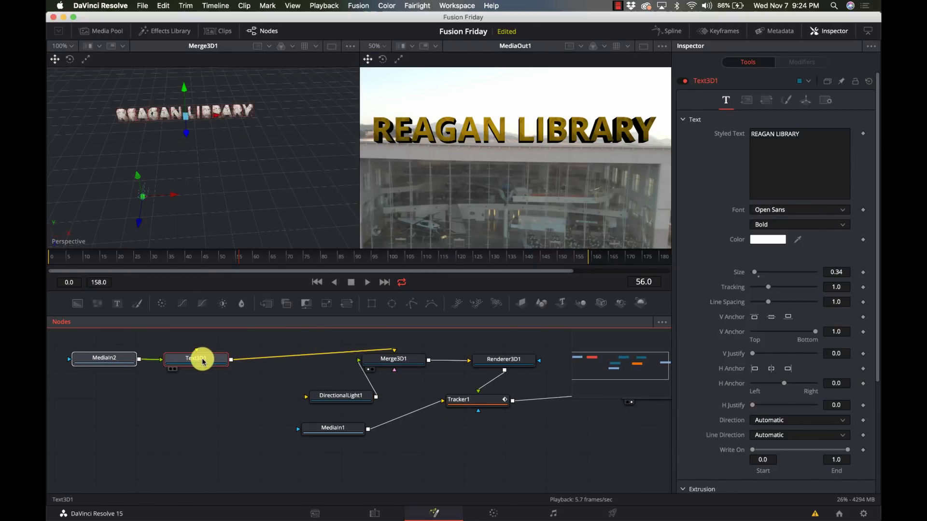
- Insert a Transform 3D node between Text3D1 and Merge3D1
key("shift+space")
type("dire")
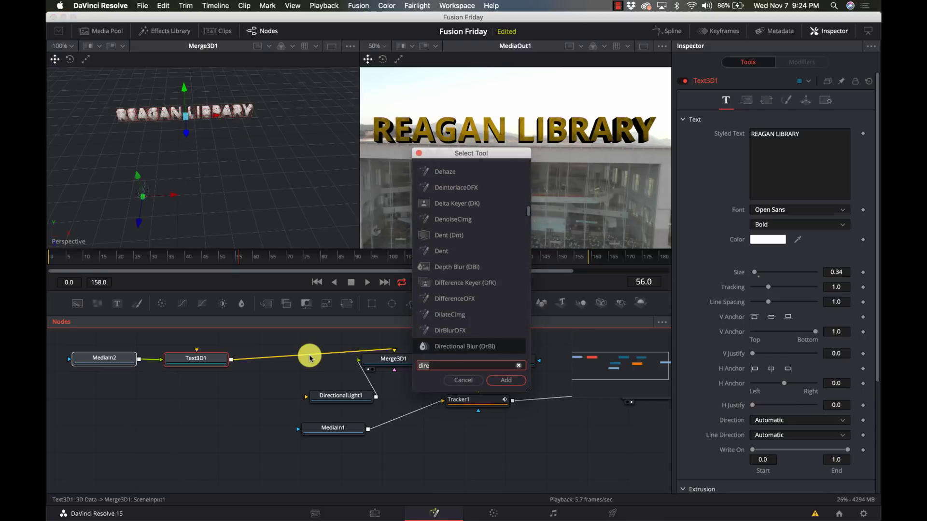
key("BackSpace")
key("BackSpace")
key("BackSpace")
key("BackSpace")
type("tran")
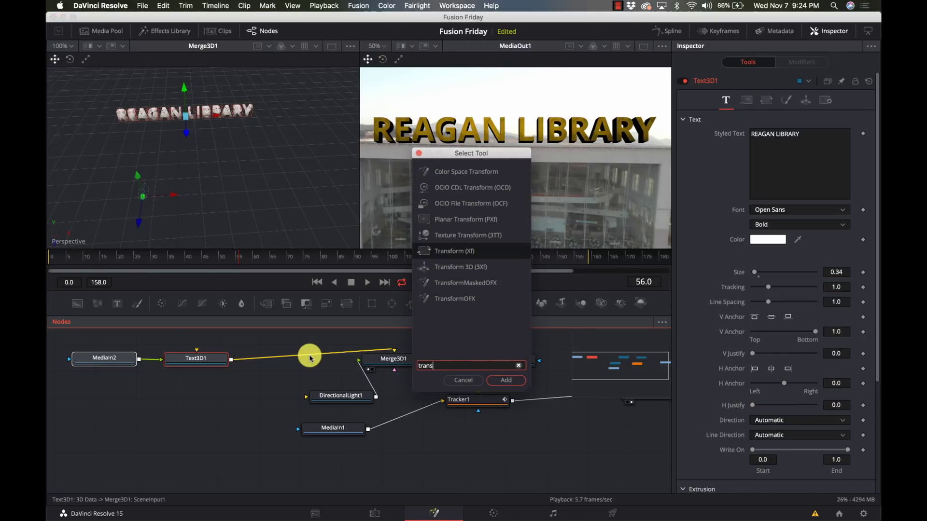
type("s")
left_click(481, 266)
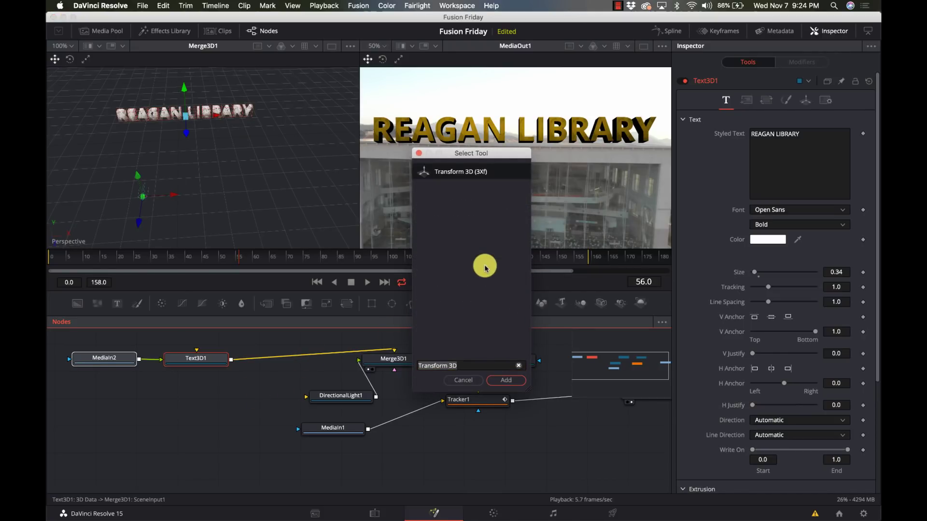
left_click(509, 381)
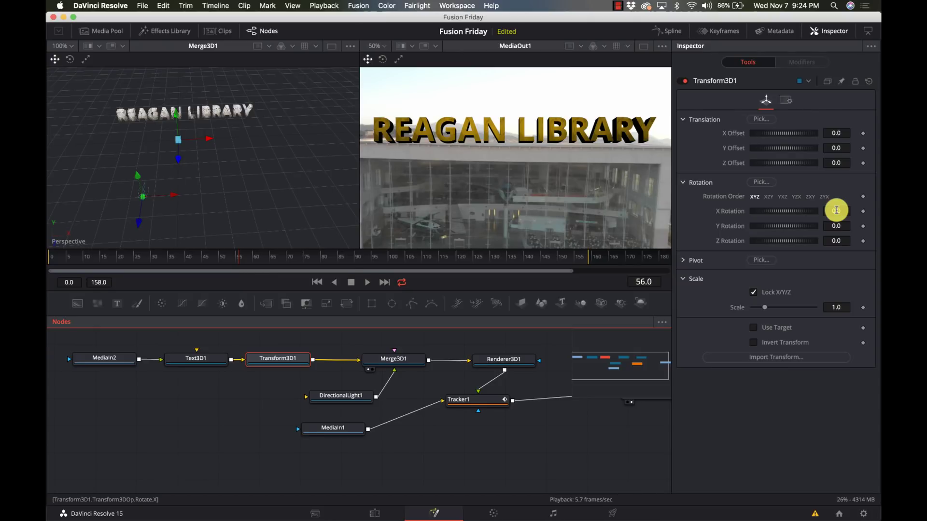
- Try tilting and turning the title with Transform3D1's X and Y rotation, then reset both to 0
left_click_drag(836, 211, 871, 198)
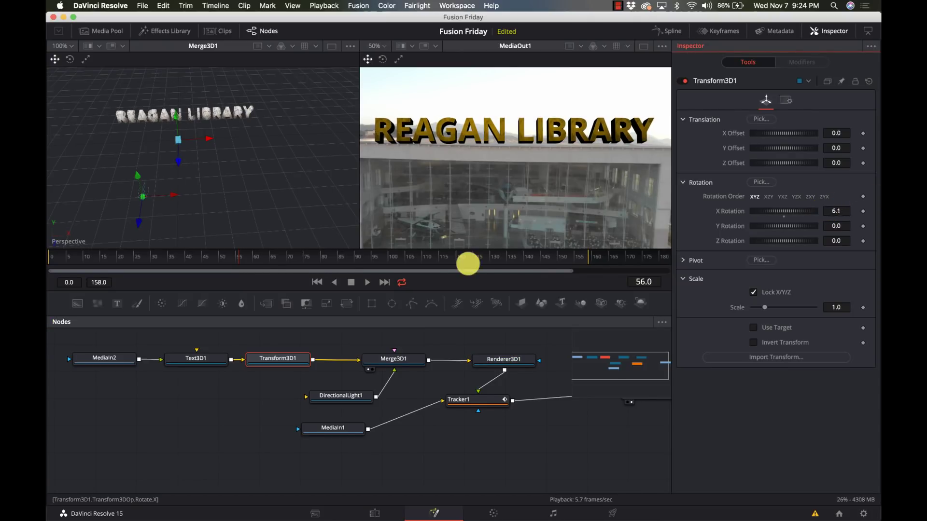
left_click_drag(489, 258, 294, 259)
left_click(837, 211)
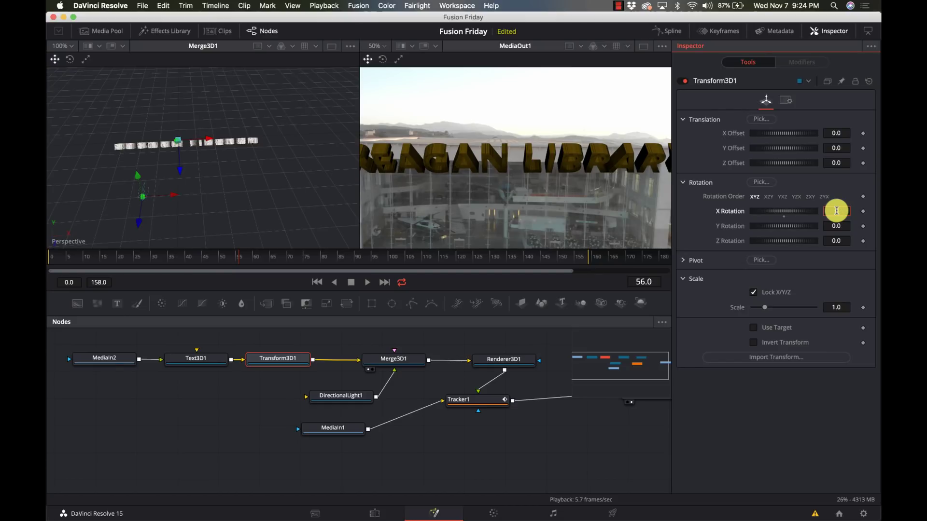
type("0")
key("Tab")
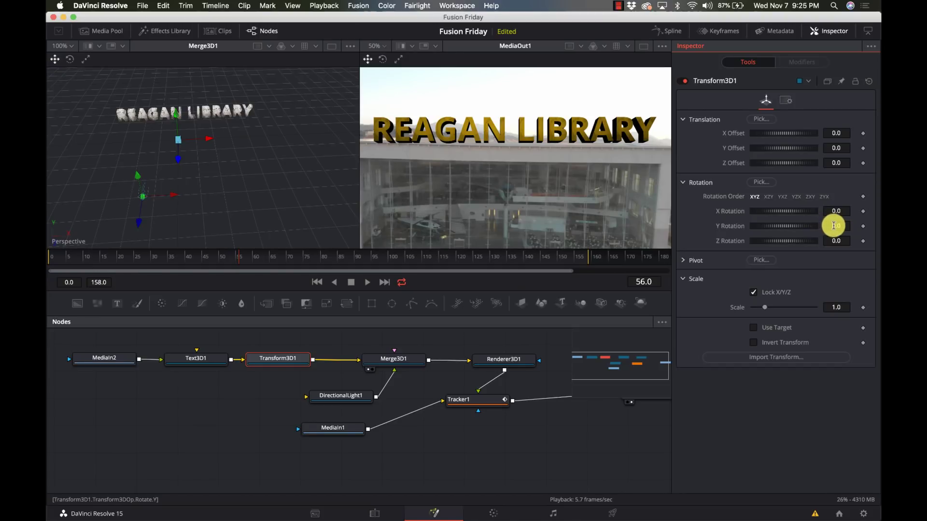
left_click_drag(834, 226, 853, 220)
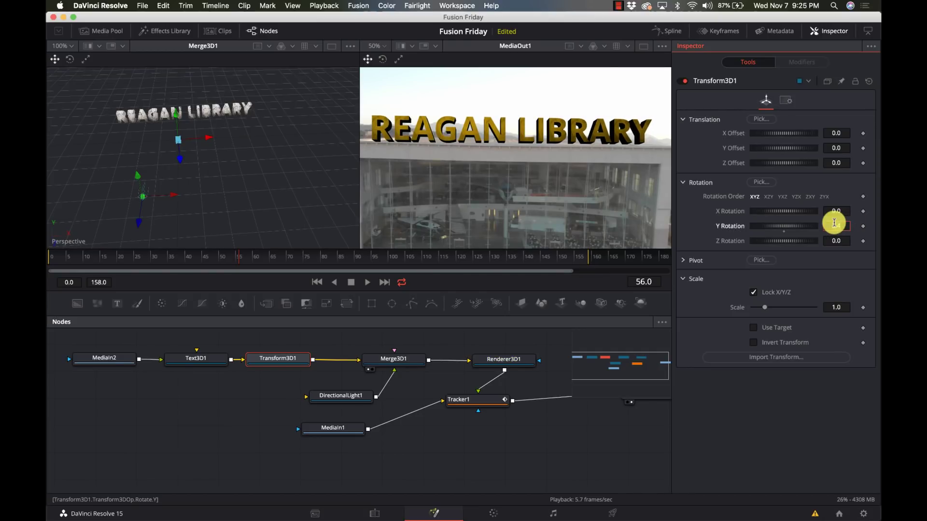
key("Tab")
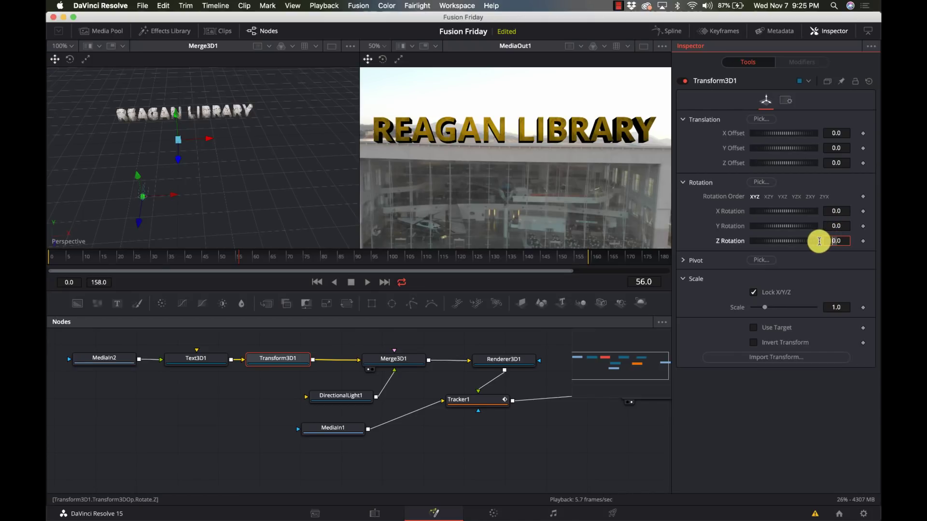
- Set Transform3D1's Z rotation to -1.3 and lower Text3D1 slightly along Y toward the building's roofline
left_click(834, 261)
mouse_move(837, 237)
left_mouse_down()
mouse_move(823, 238)
mouse_move(833, 237)
left_mouse_up()
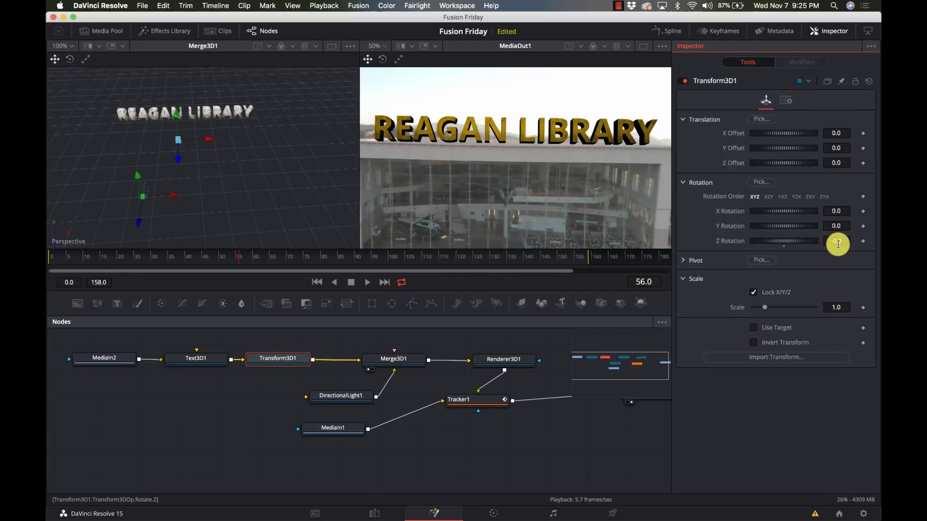
left_click_drag(836, 240, 836, 240)
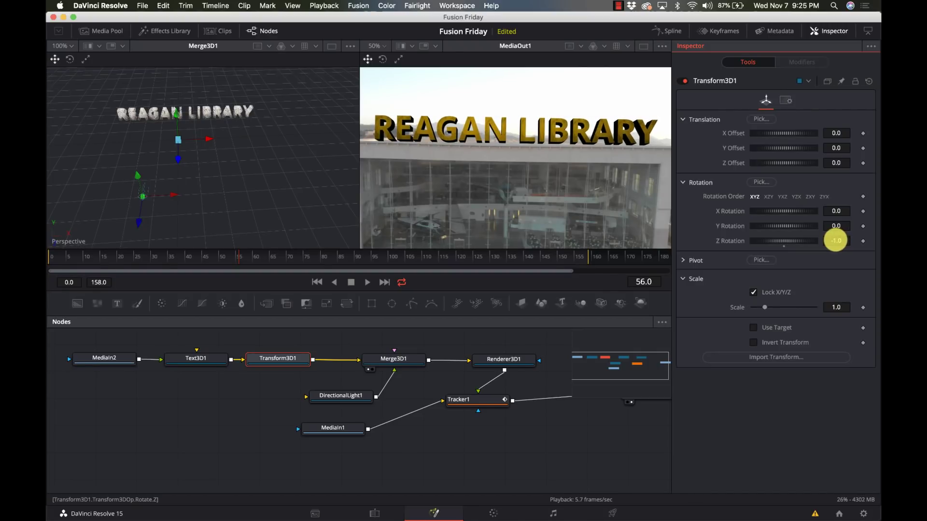
left_click_drag(834, 241, 837, 241)
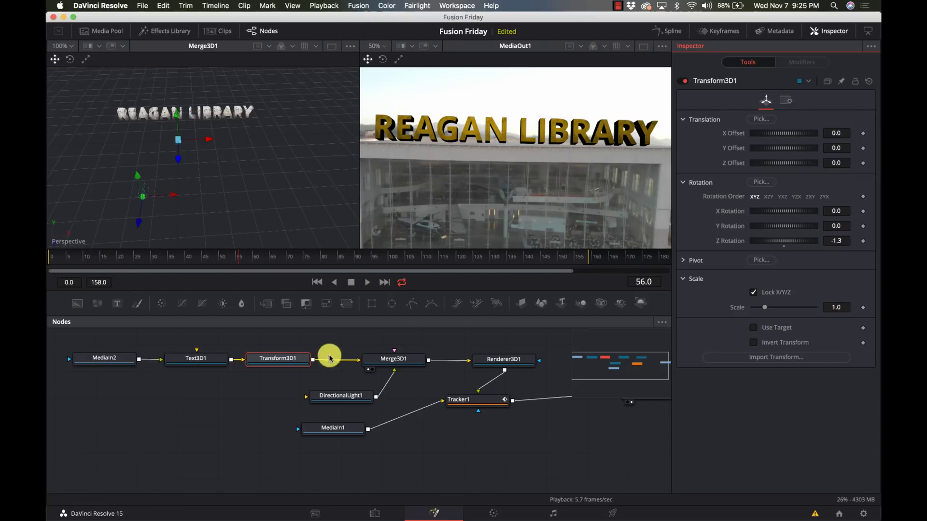
left_click(193, 359)
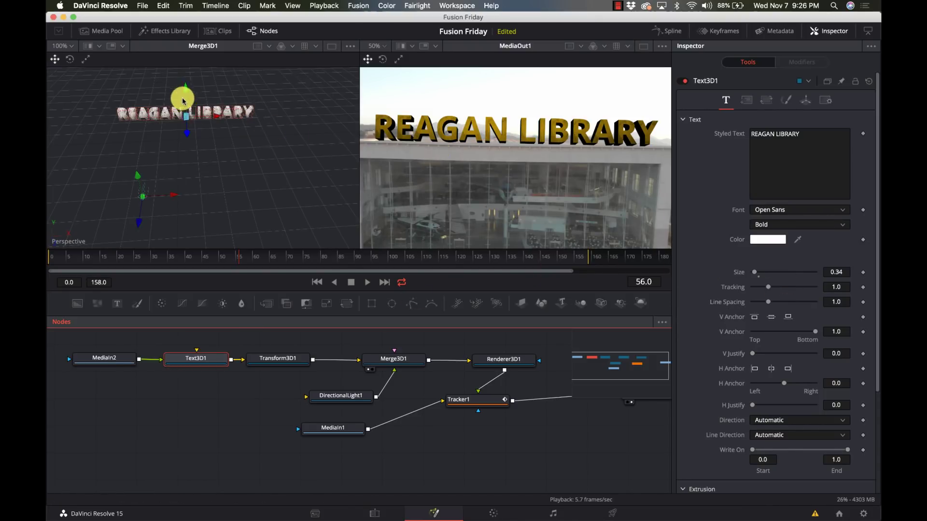
left_click_drag(186, 88, 186, 92)
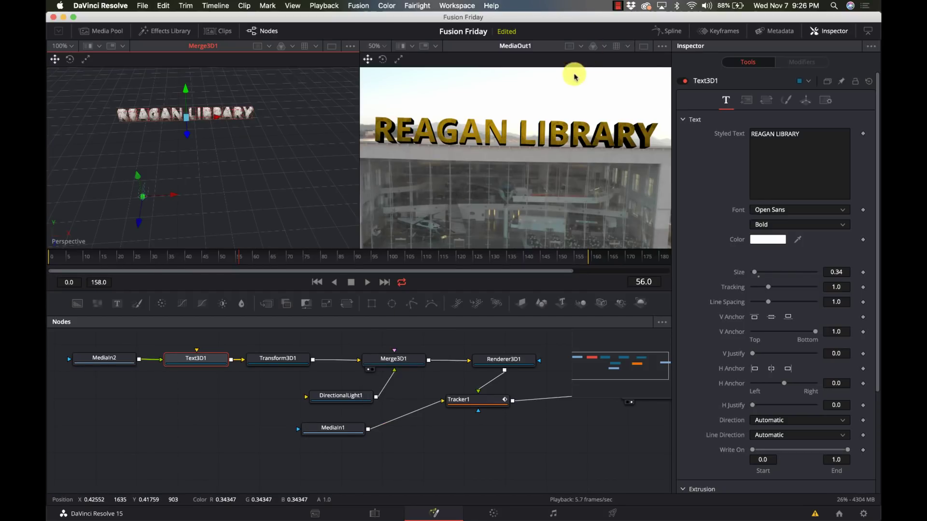
scroll(383, 404, "up", 1)
scroll(383, 403, "up", 5)
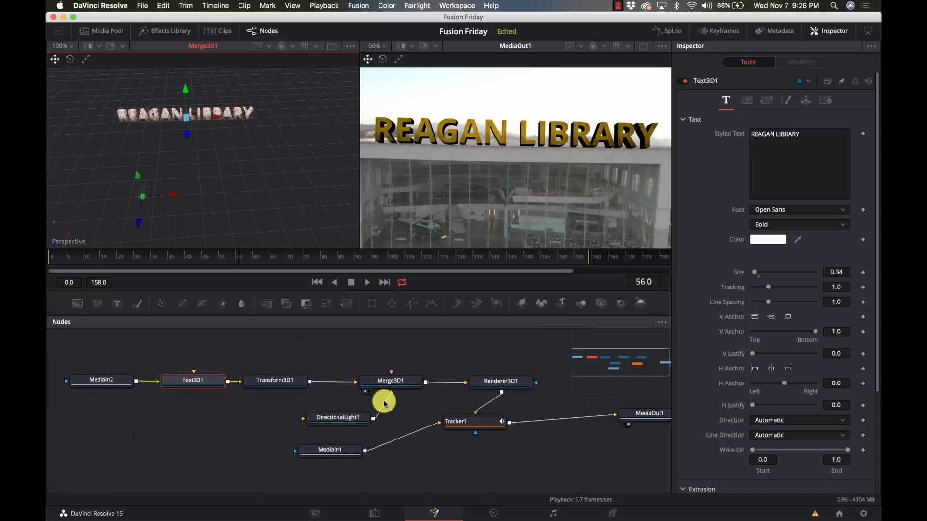
left_click(366, 349)
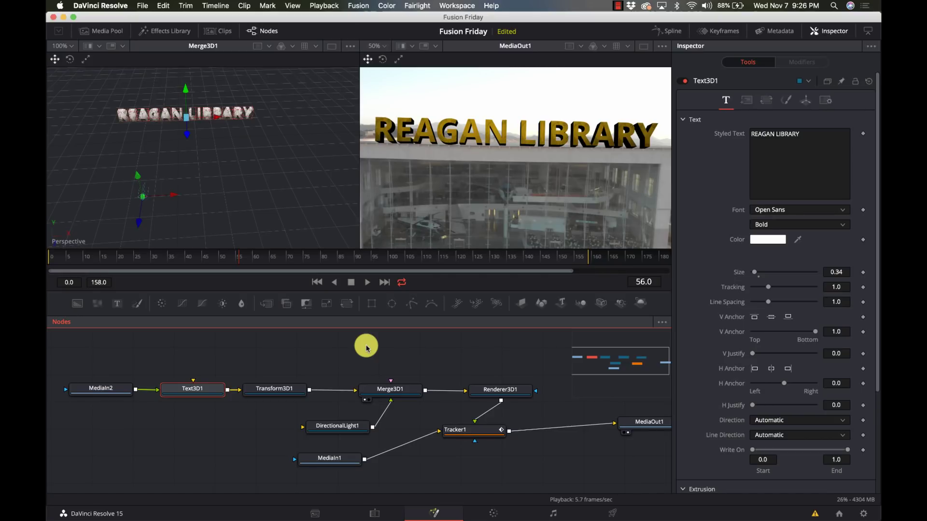
key("shift+space")
type("poly")
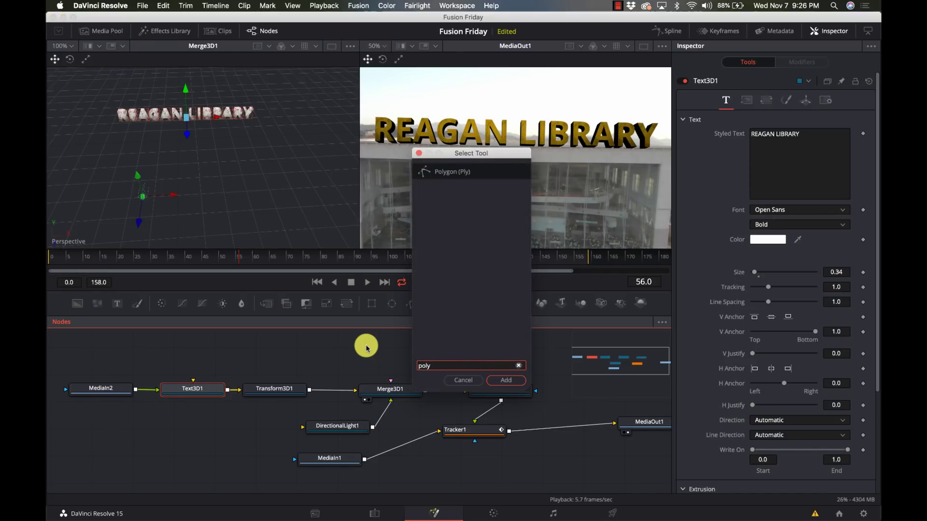
left_click(466, 380)
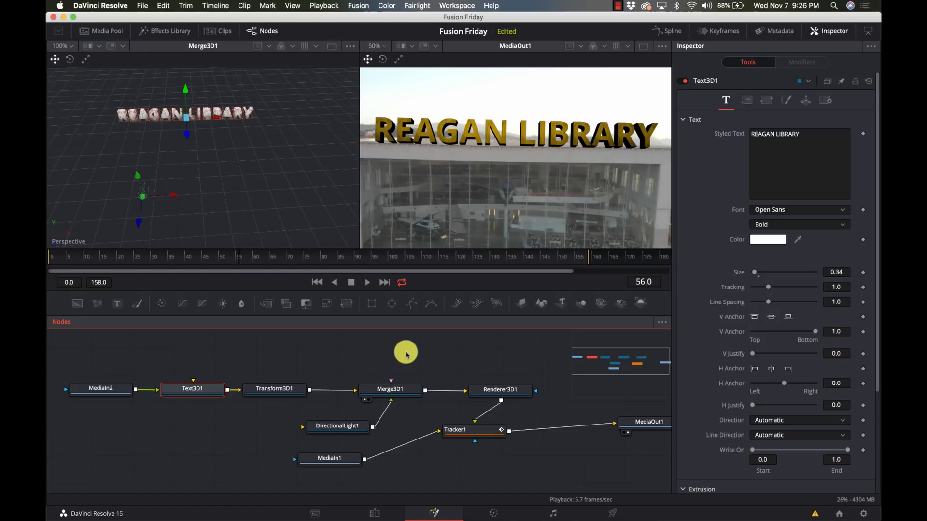
- Add an unconnected Polygon mask node in the empty area above Merge3D1
left_click(410, 304)
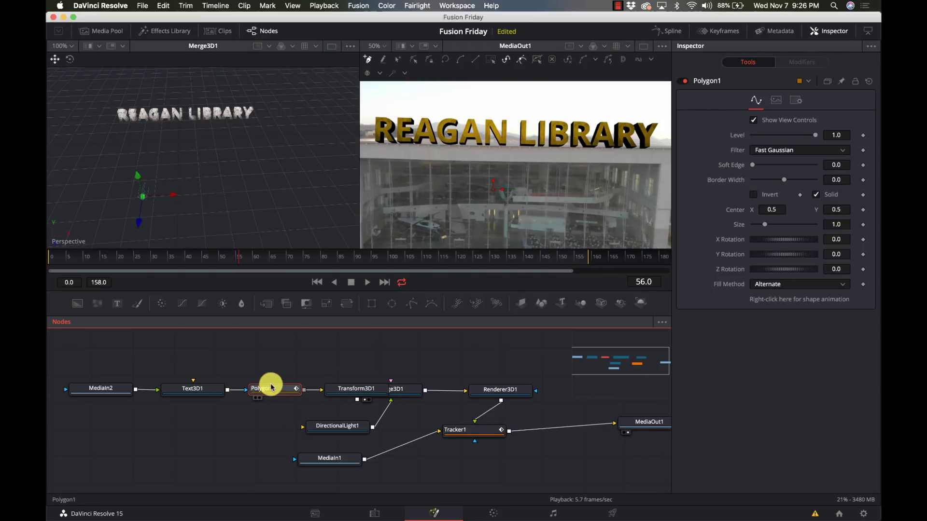
key("super+z")
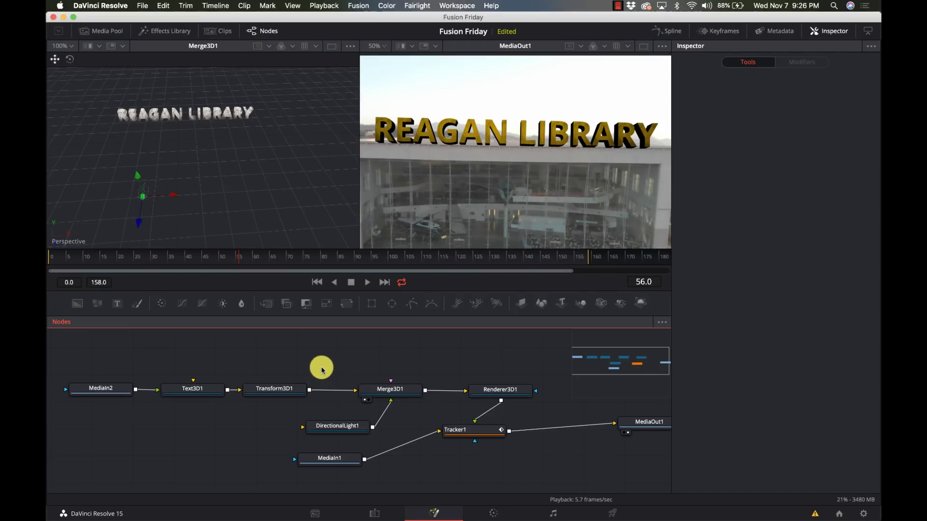
left_click(412, 303)
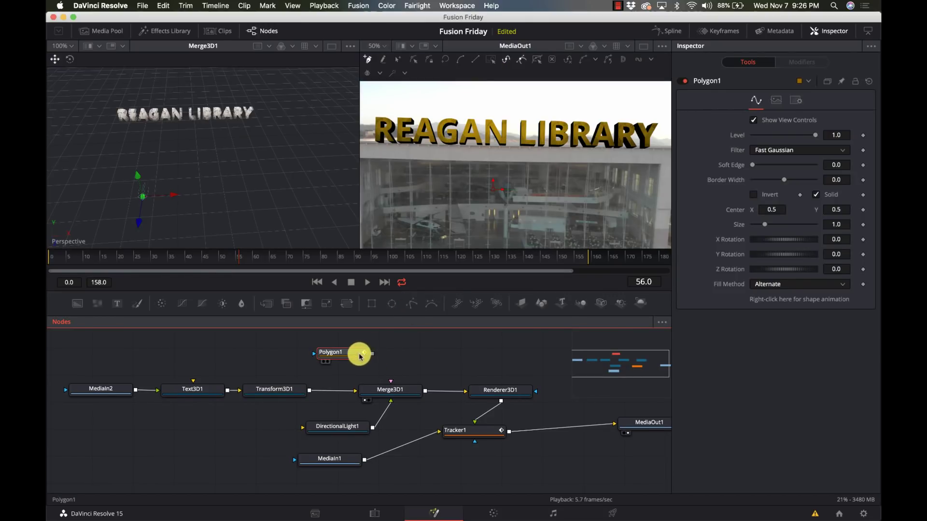
left_click_drag(352, 355, 373, 355)
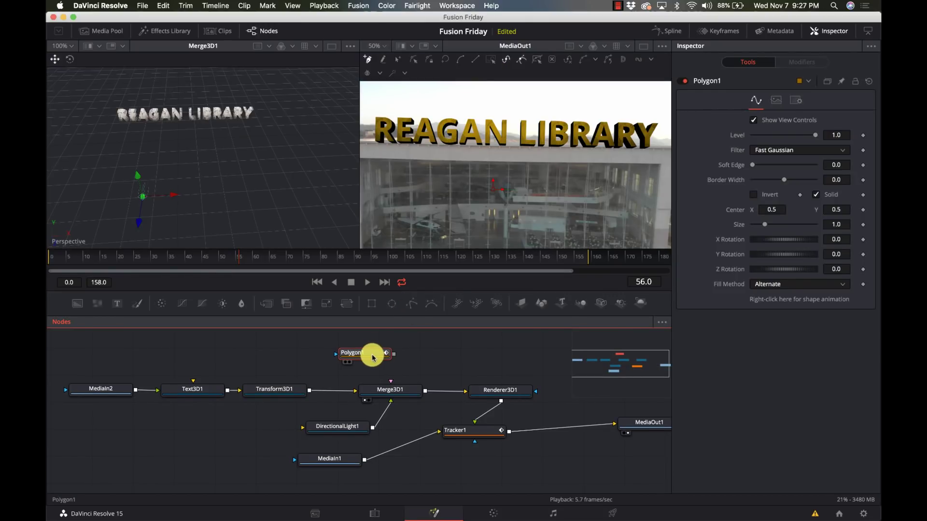
- Draw a narrow closed four-cornered mask along the roof edge directly beneath the REAGAN LIBRARY title
left_click(372, 141)
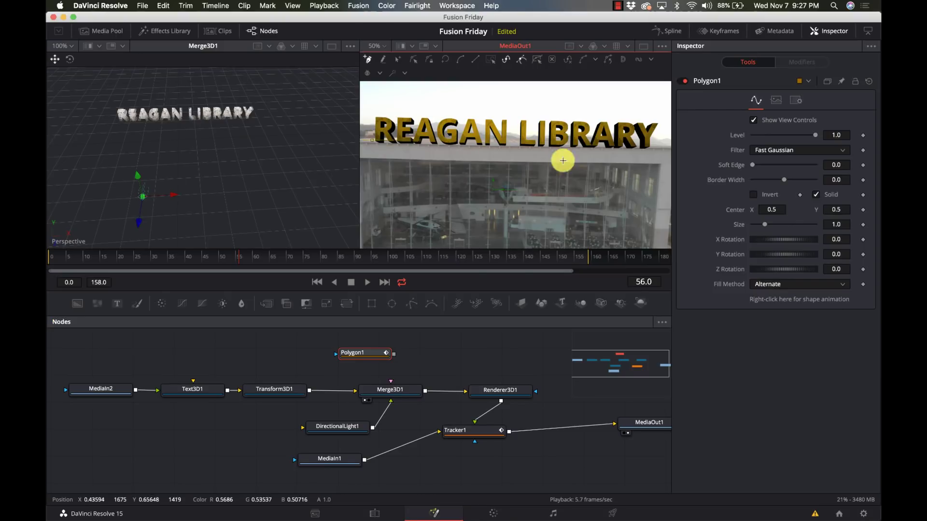
left_click(651, 158)
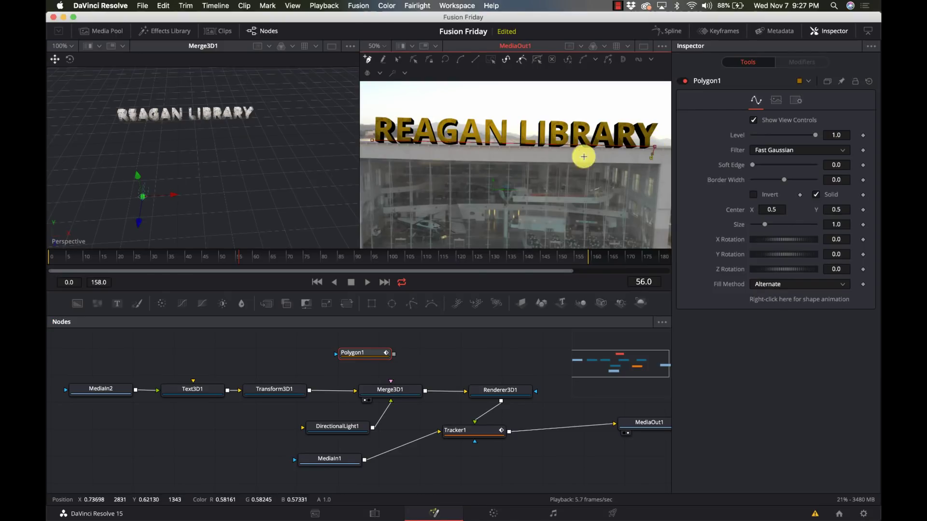
left_click(371, 153)
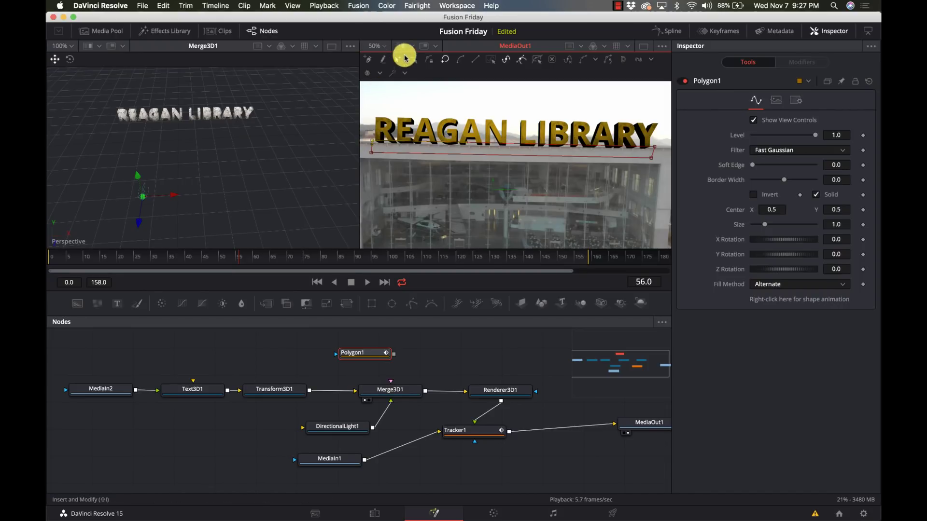
- View the MediaOut1 image at 100% and add points along the mask's top edge so it follows the roofline
left_click(387, 47)
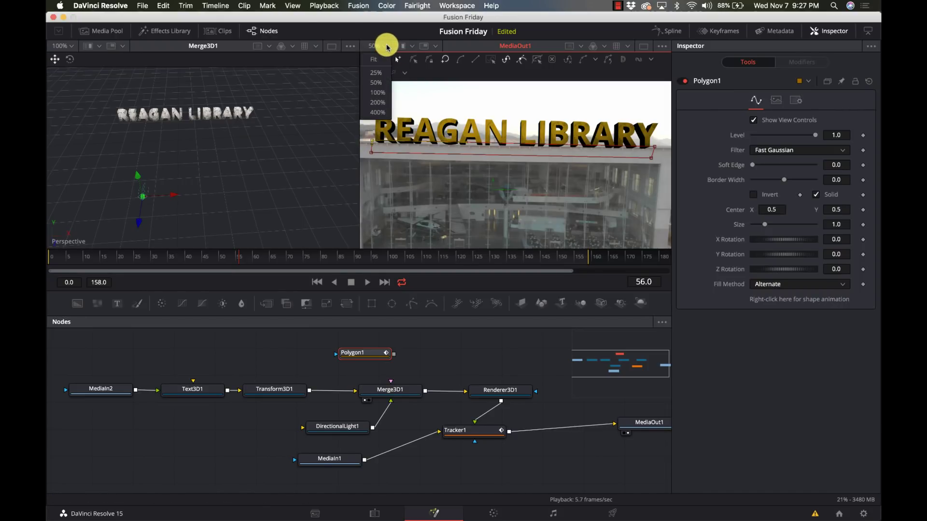
left_click(379, 96)
scroll(416, 111, "up", 1)
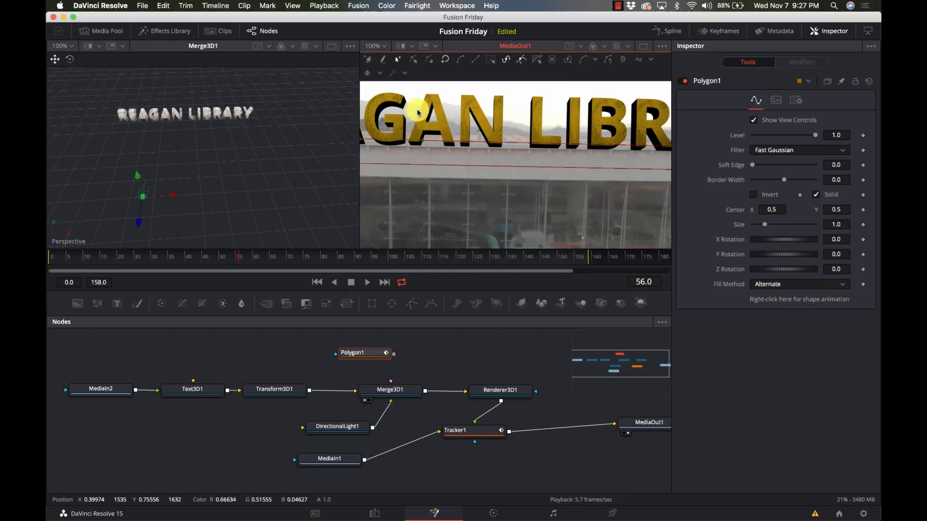
scroll(526, 183, "left", 3)
scroll(527, 183, "left", 8)
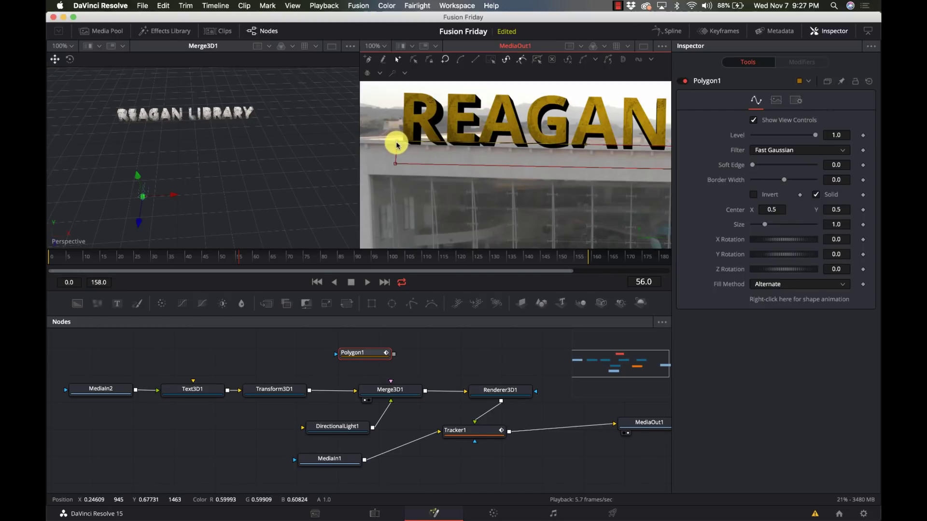
left_click(396, 143)
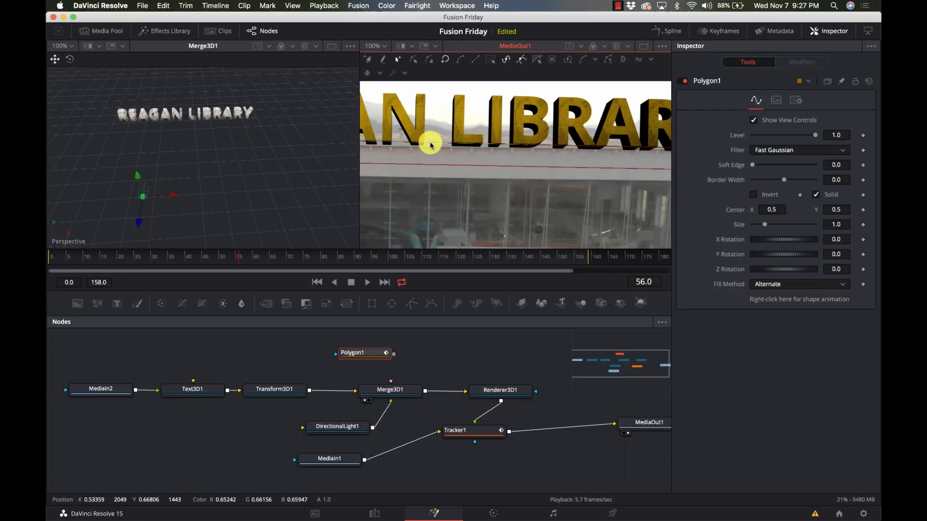
left_click_drag(431, 145, 431, 147)
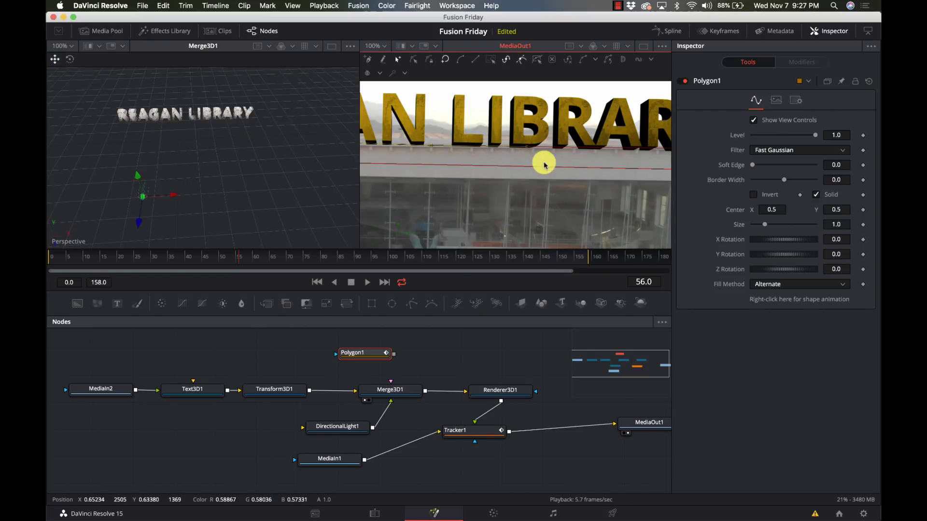
scroll(544, 165, "right", 5)
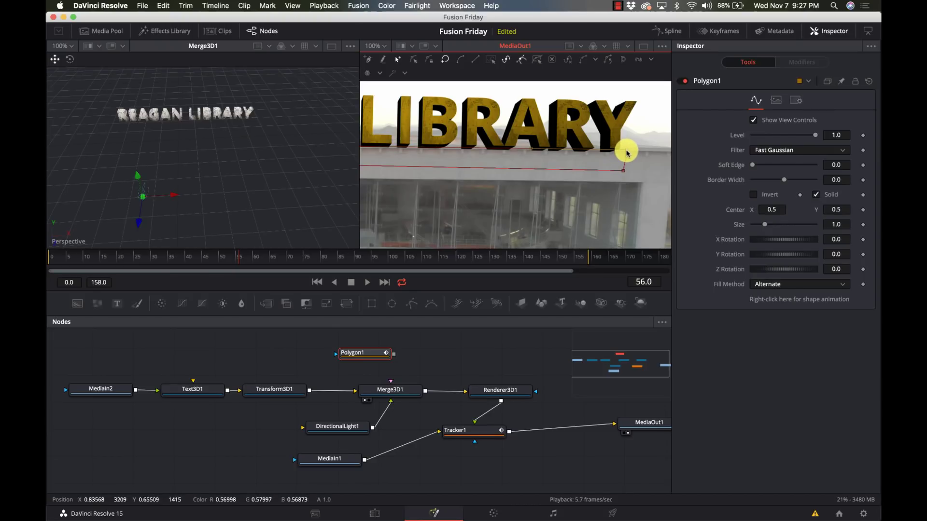
scroll(467, 191, "left", 6)
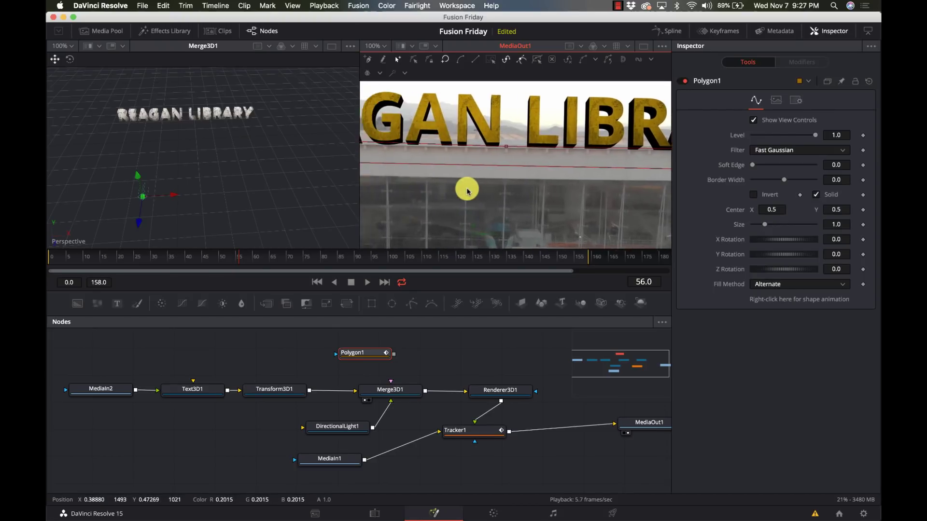
scroll(466, 192, "left", 6)
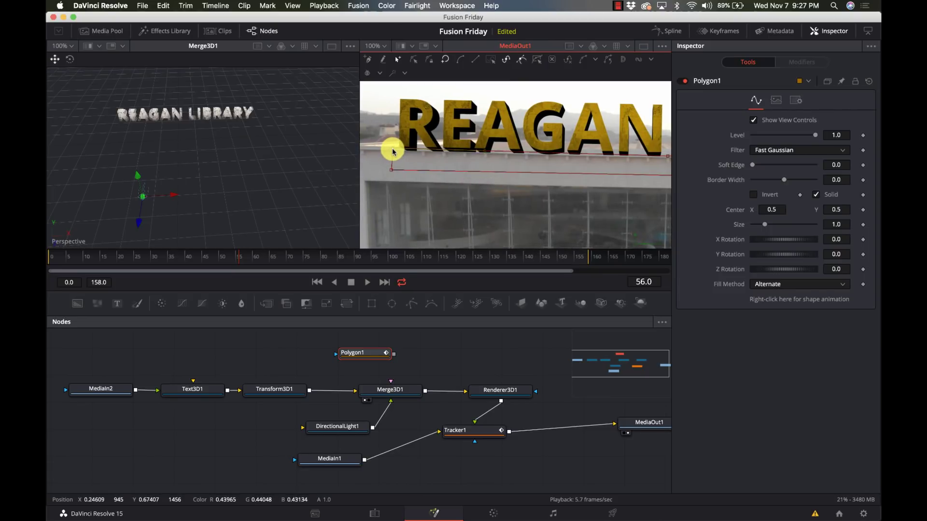
left_click(541, 153)
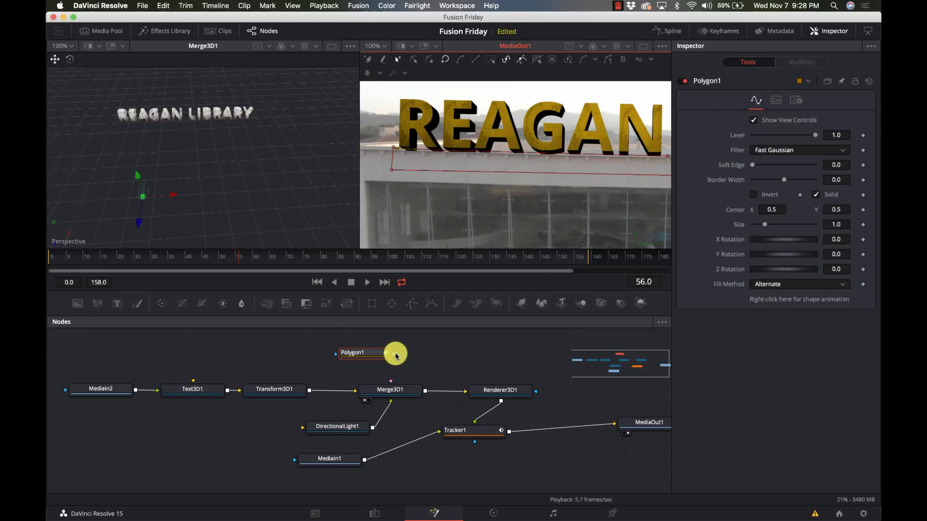
- Try to connect Polygon1's output to Merge3D1
left_click_drag(395, 354, 398, 390)
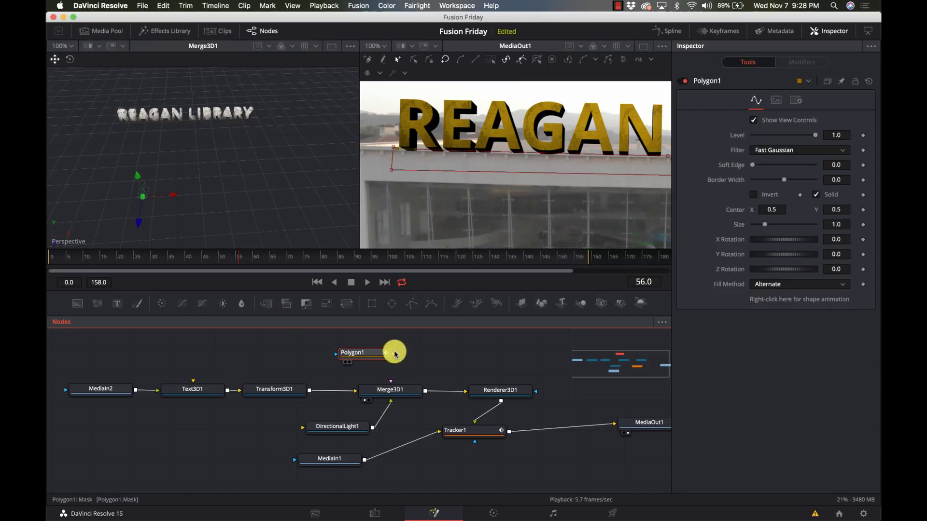
left_click_drag(394, 356, 398, 390)
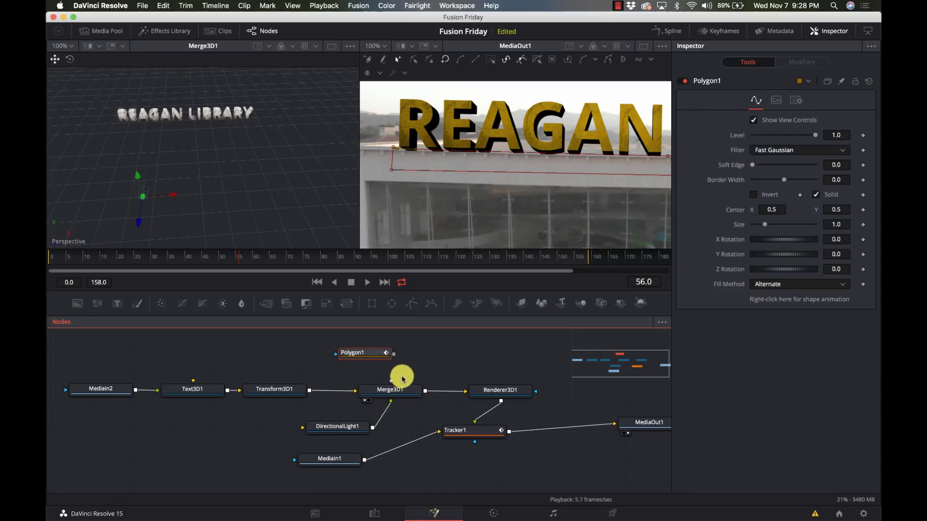
left_click_drag(395, 358, 403, 395)
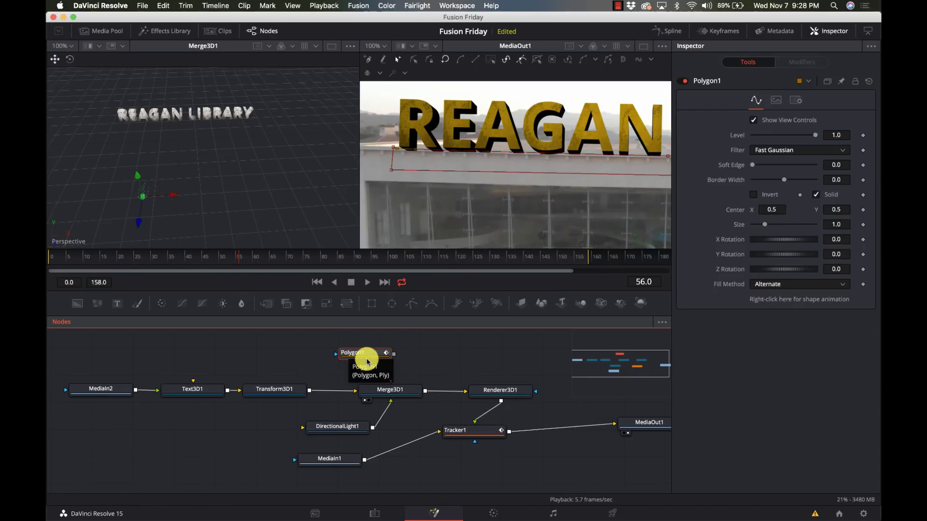
- Move Polygon1 above Renderer3D1, connect it as the renderer's mask, and invert the mask
left_click_drag(364, 355, 500, 355)
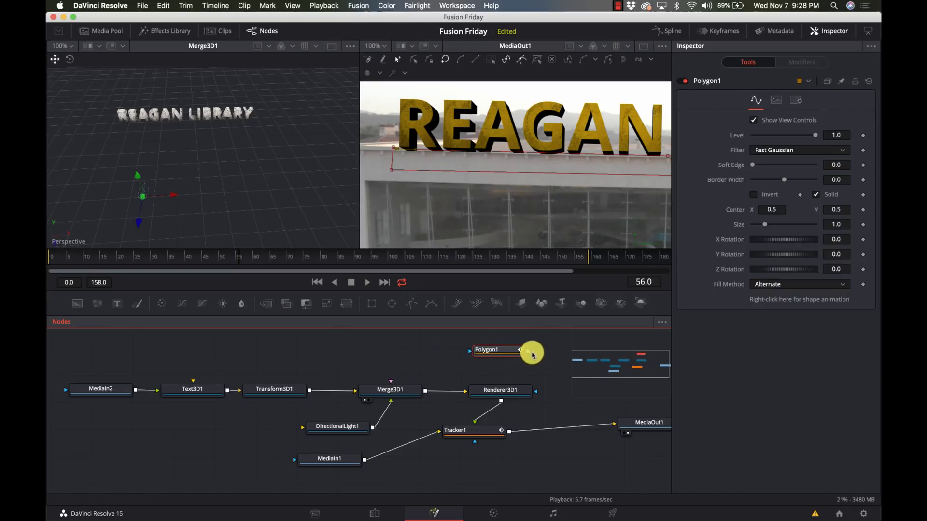
left_click_drag(528, 353, 526, 393)
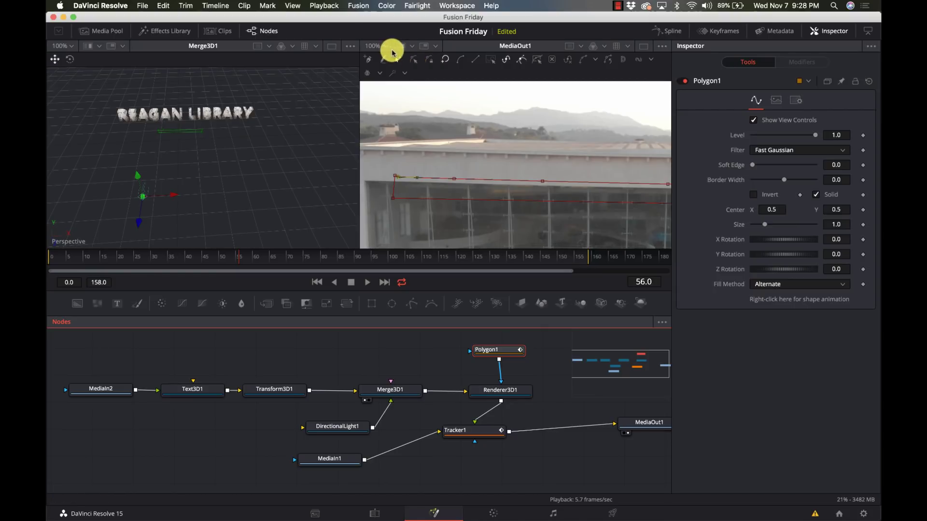
scroll(503, 176, "right", 5)
scroll(504, 176, "right", 1)
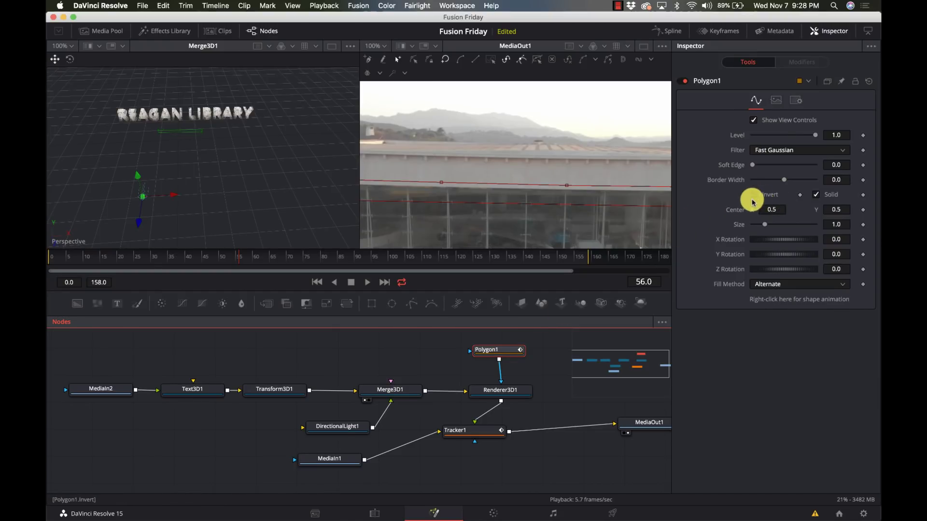
left_click(755, 199)
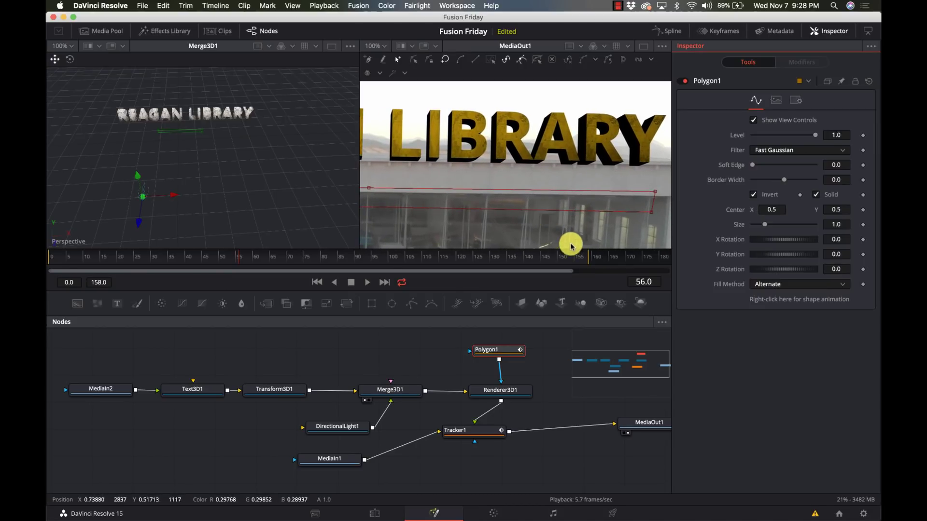
- At frame 158, raise the mask's top-edge points beneath LIBRARY, including the end corner, to the roofline
left_click_drag(585, 257, 586, 261)
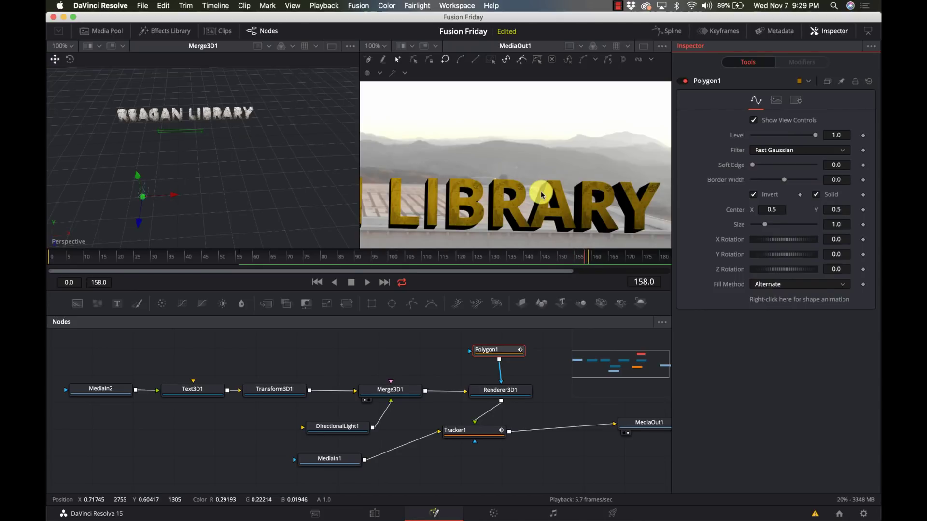
scroll(541, 197, "down", 3)
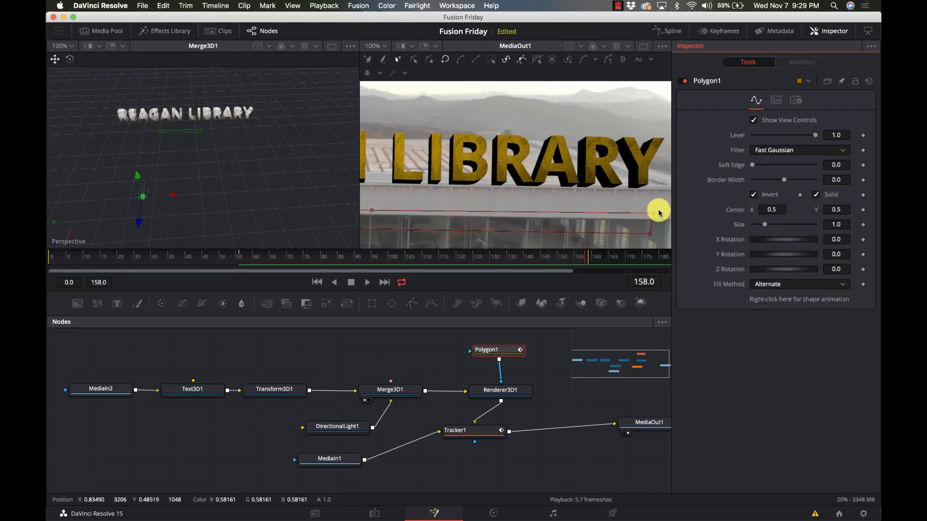
left_click(630, 222)
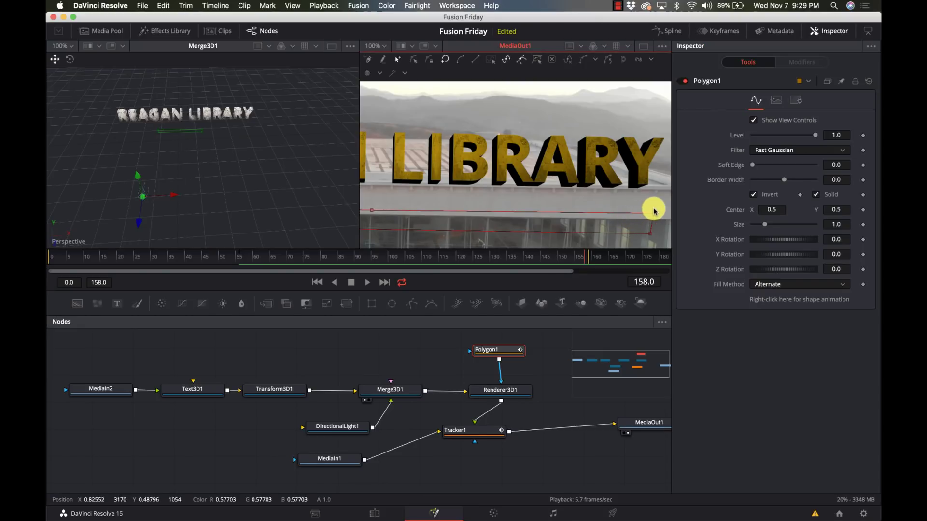
left_click_drag(651, 215, 653, 190)
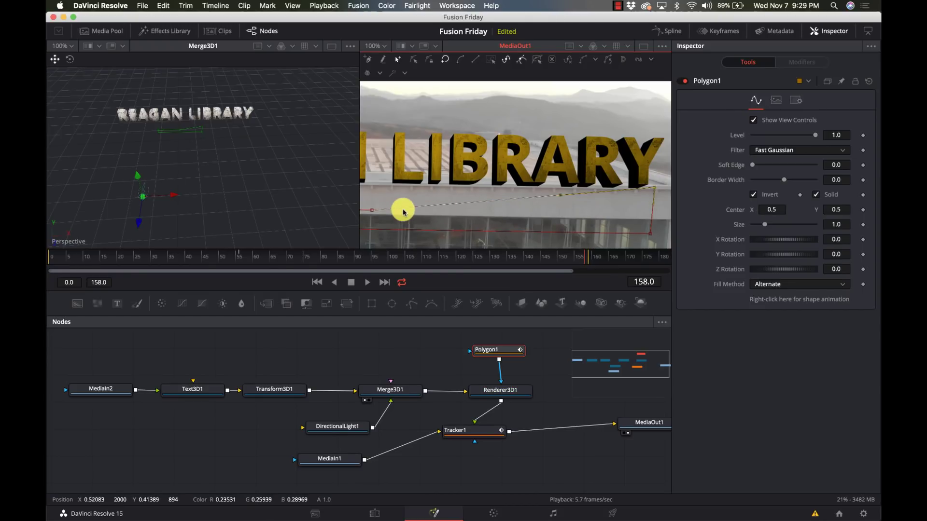
scroll(403, 211, "left", 2)
left_click_drag(382, 212, 388, 185)
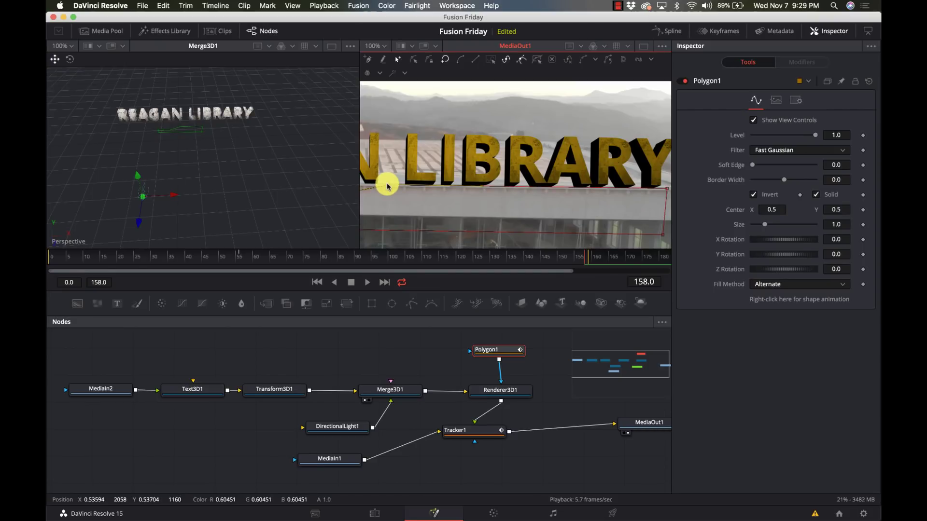
- Raise the remaining top-edge points of the mask beneath REAGAN, including the corner below the R, to the roofline
scroll(388, 185, "left", 10)
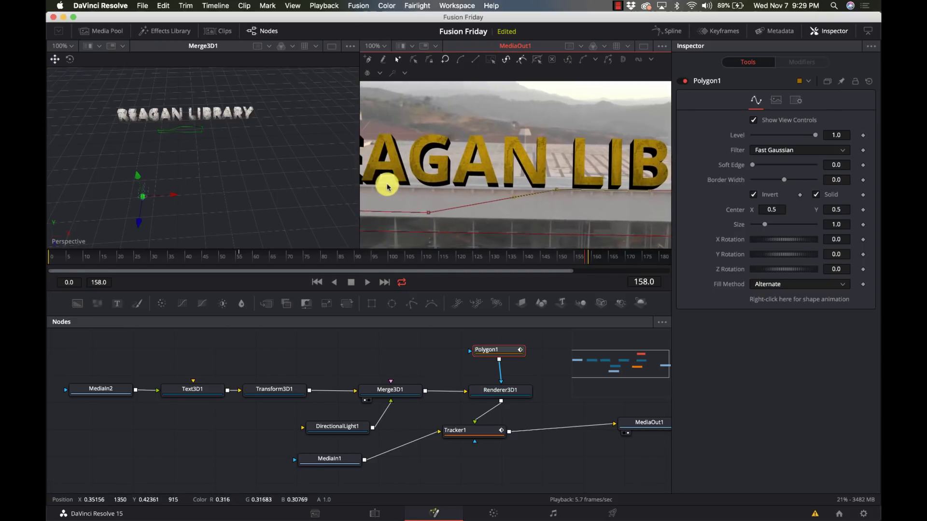
scroll(387, 186, "left", 2)
left_click(458, 209)
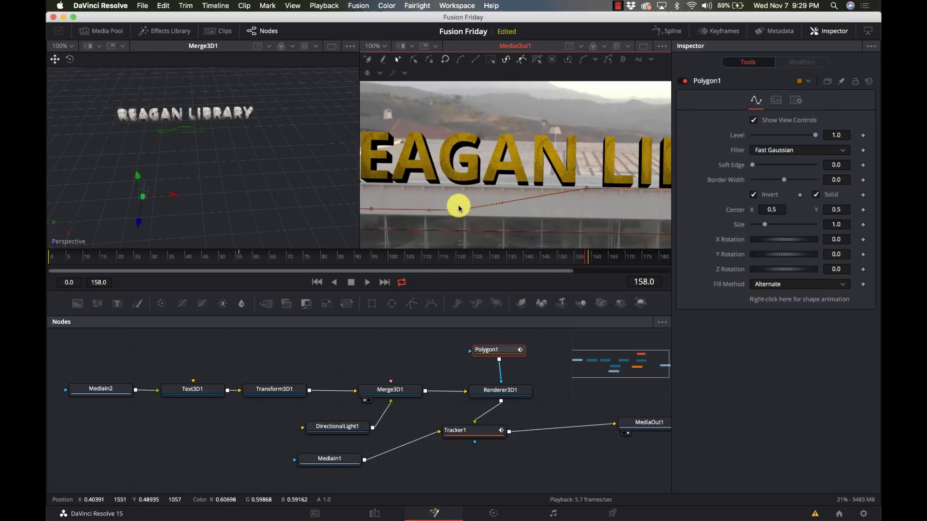
left_click_drag(458, 209, 459, 192)
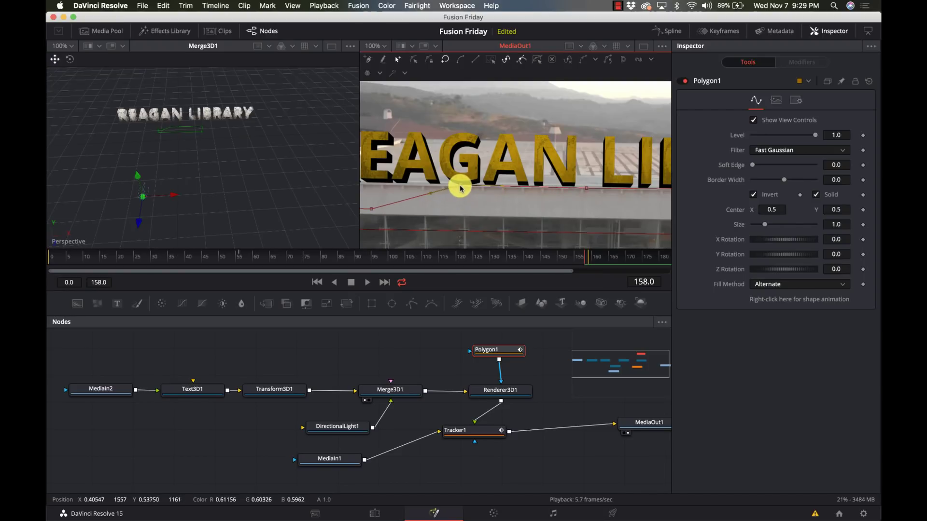
scroll(460, 188, "left", 4)
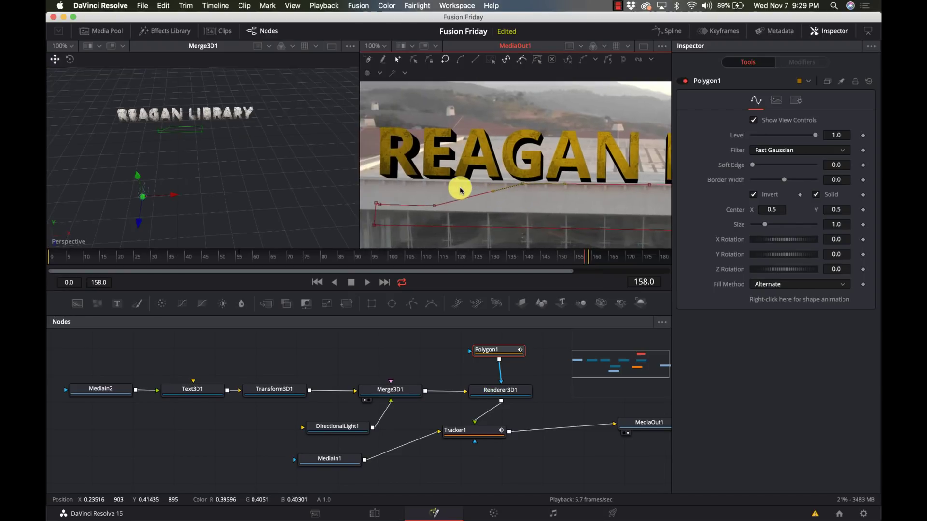
left_click_drag(435, 208, 430, 181)
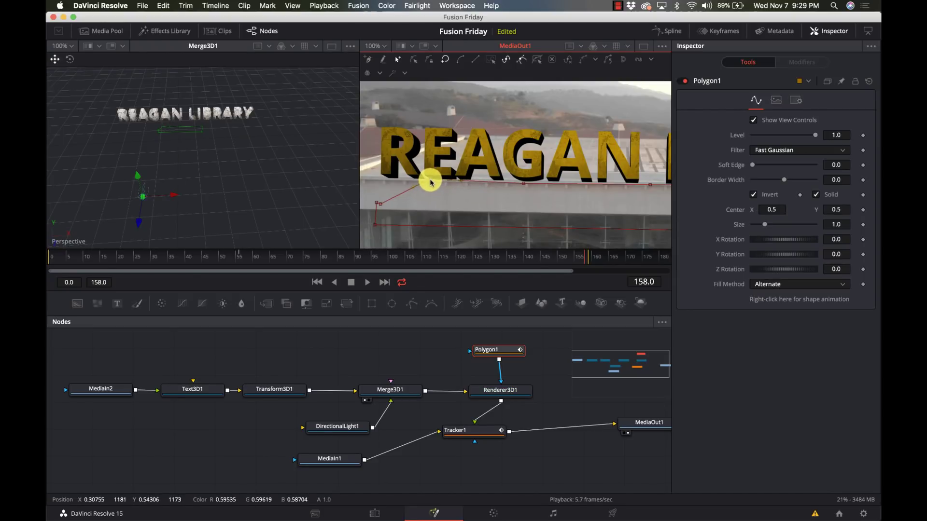
left_click_drag(380, 202, 374, 180)
- Lower the Text3D1 title slightly so the letters' bottoms meet the roofline at frame 158
scroll(535, 171, "right", 5)
scroll(534, 171, "right", 10)
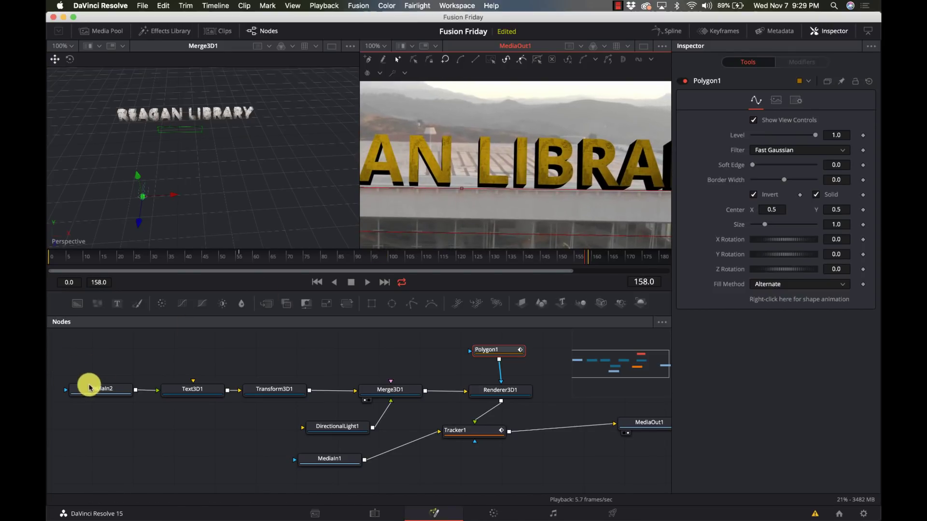
left_click(205, 388)
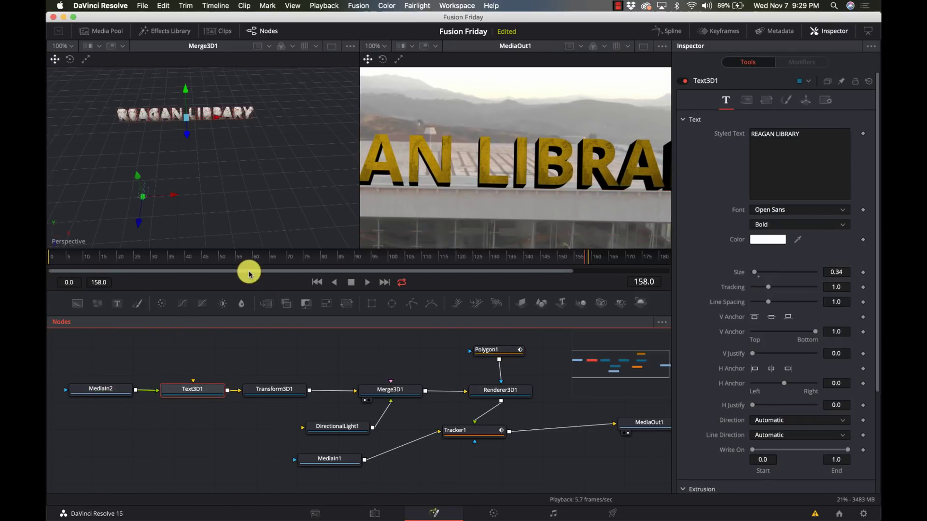
left_click_drag(186, 91, 187, 95)
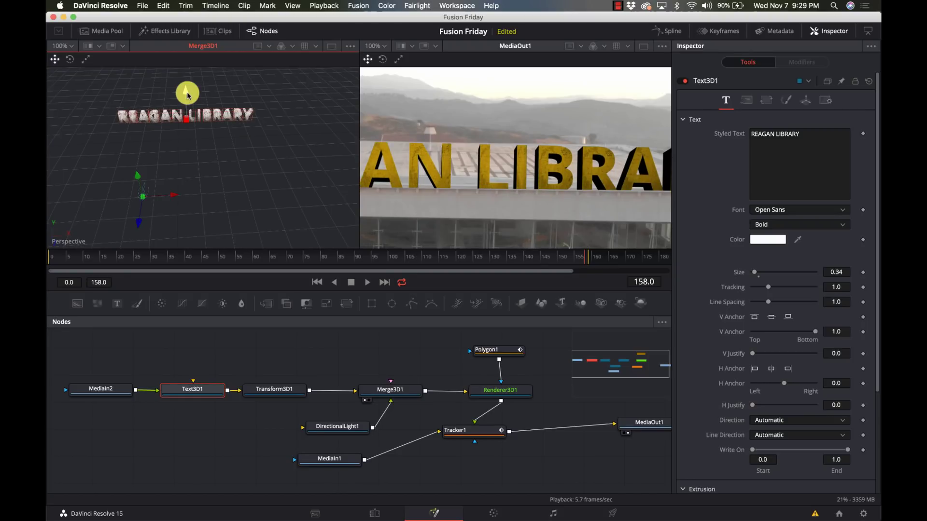
left_click_drag(187, 93, 186, 93)
left_click_drag(185, 92, 185, 92)
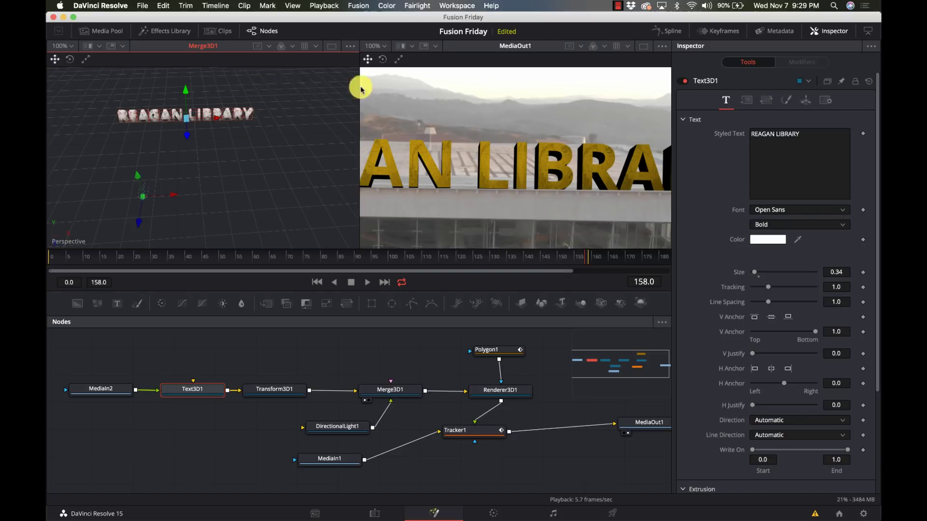
- Try to shift the Polygon1 mask up to the roofline at frame 0, with its center Y at about 0.545, and check frame 157
left_click(377, 46)
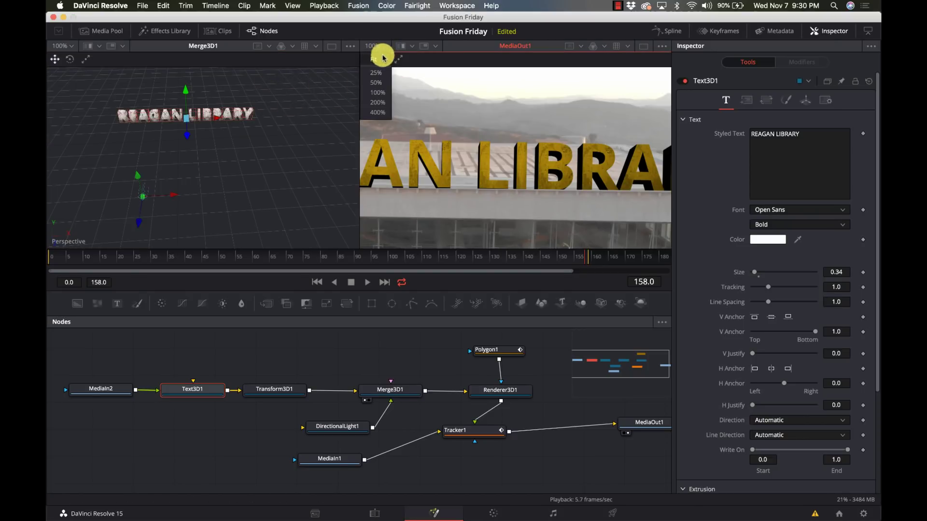
left_click(380, 60)
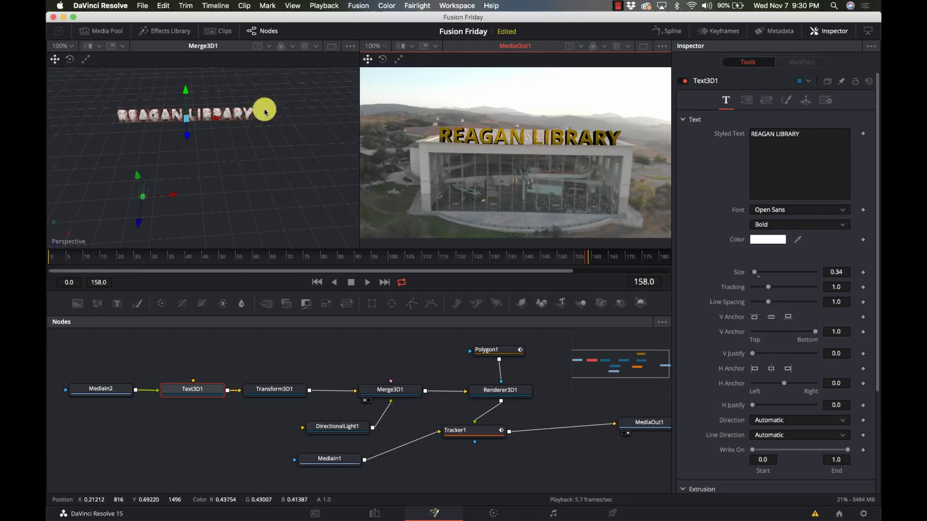
left_click(51, 258)
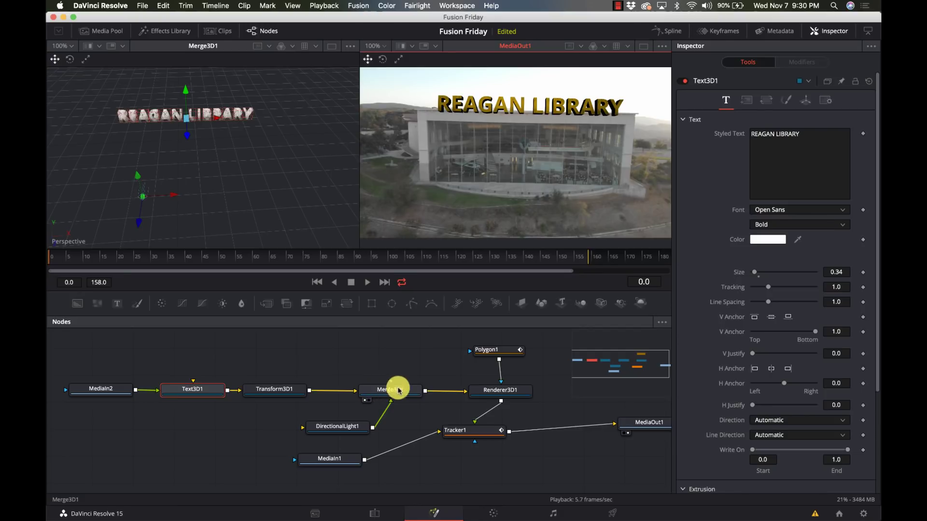
left_click(495, 355)
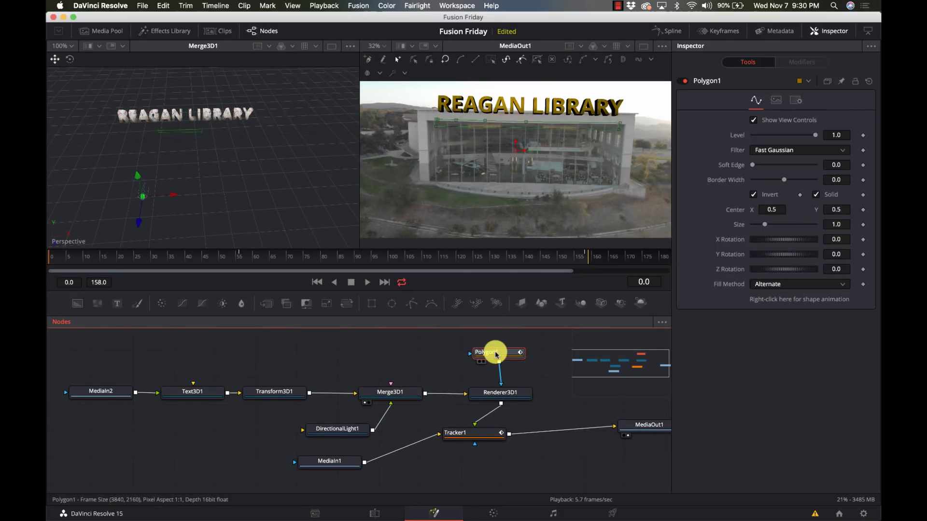
left_click_drag(516, 142, 517, 137)
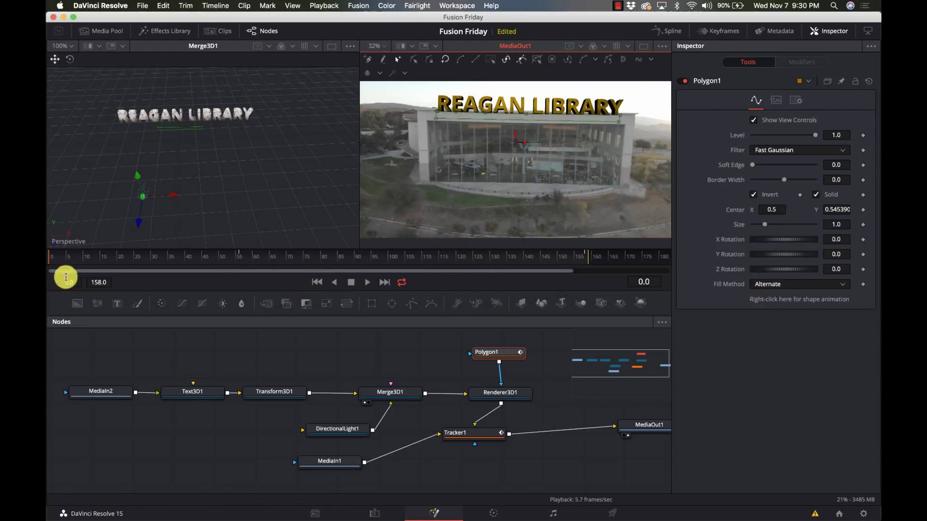
left_click(58, 263)
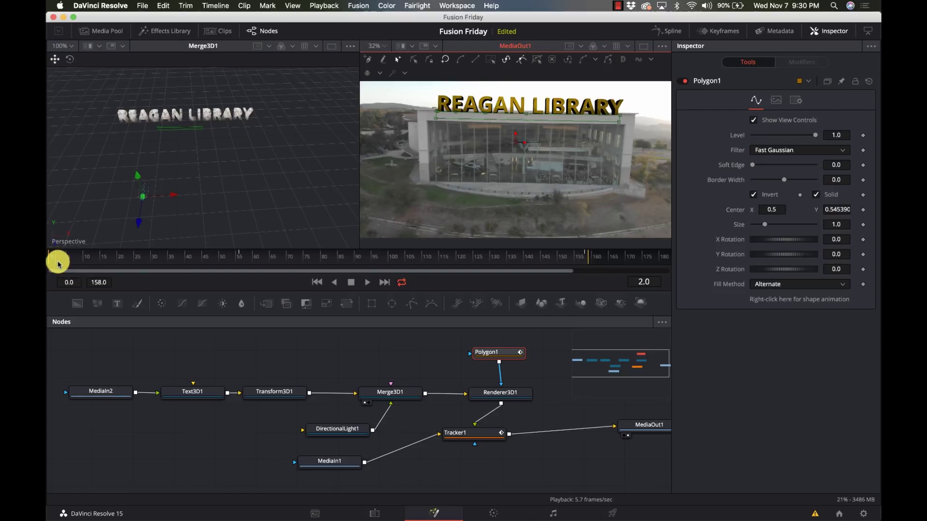
left_click(582, 260)
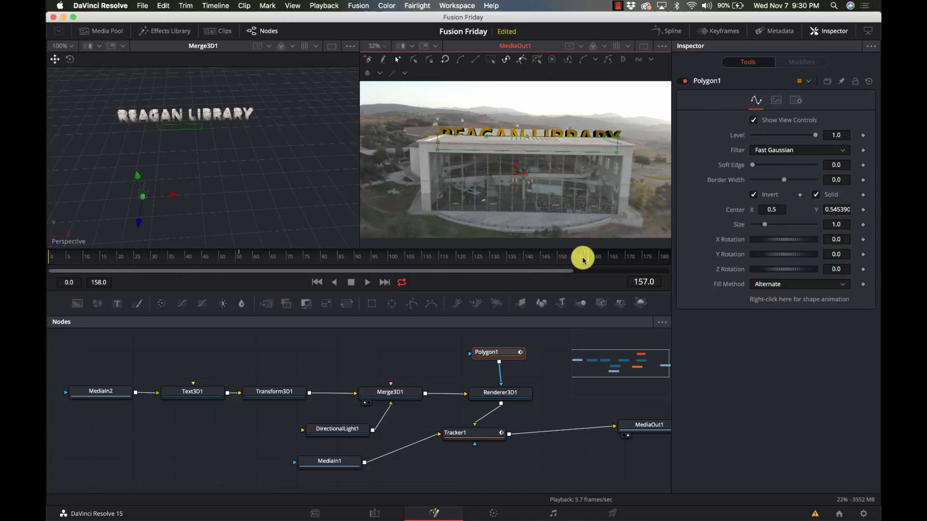
- Delete the Polygon1 mask node and add a fresh Polygon mask at frame 0
left_click(501, 356)
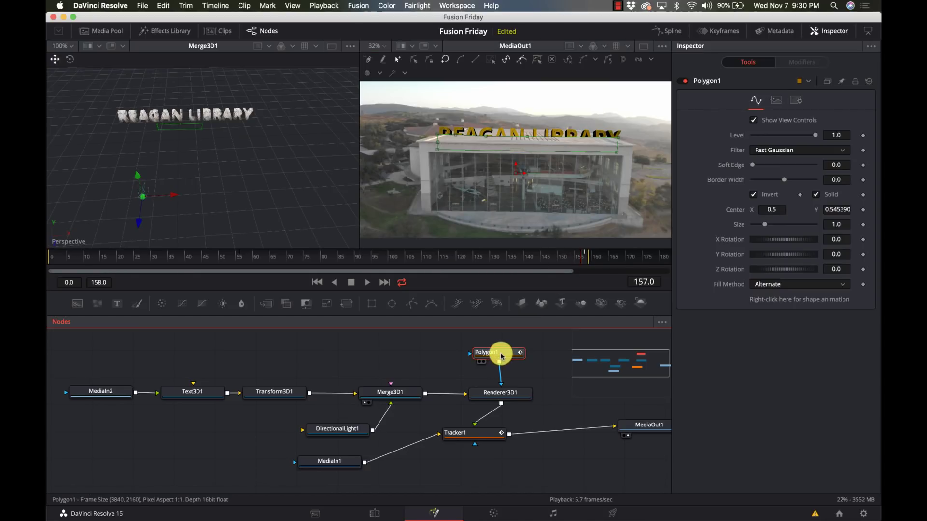
key("Delete")
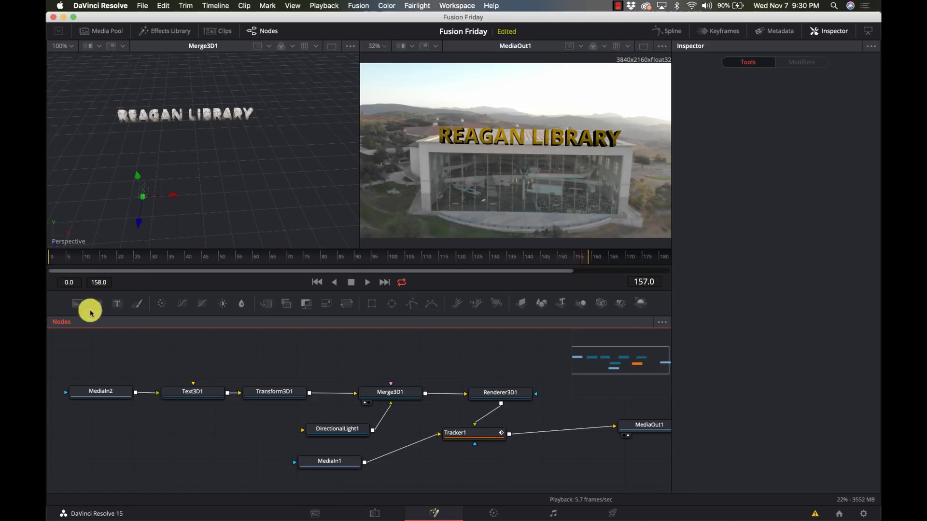
left_click(48, 263)
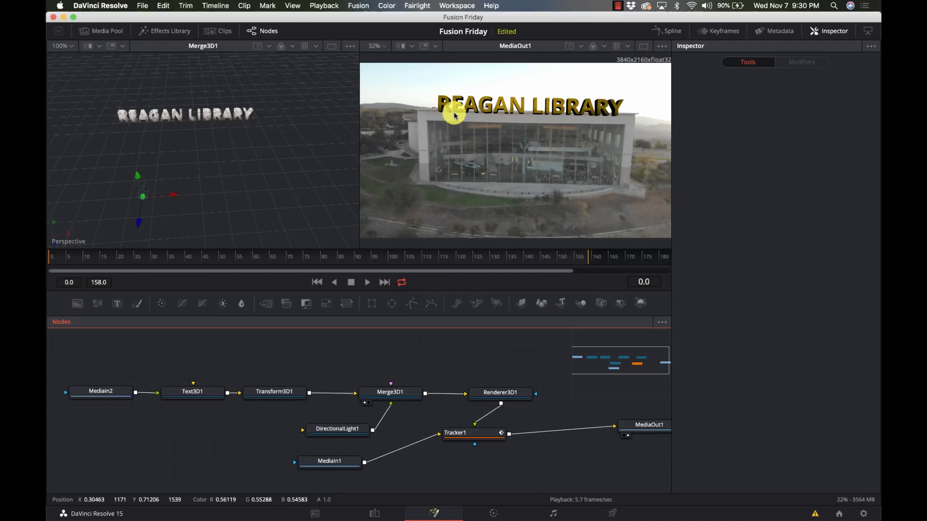
left_click(382, 47)
left_click(376, 83)
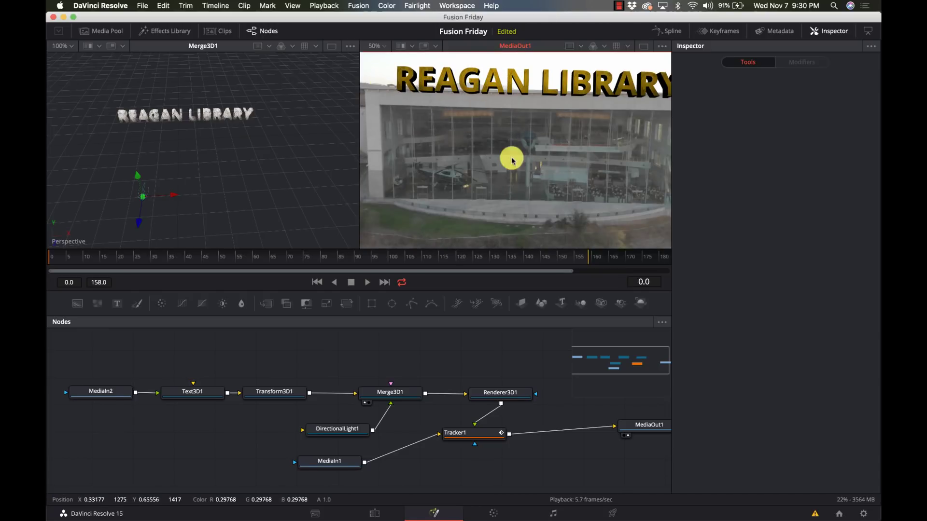
scroll(513, 162, "up", 5)
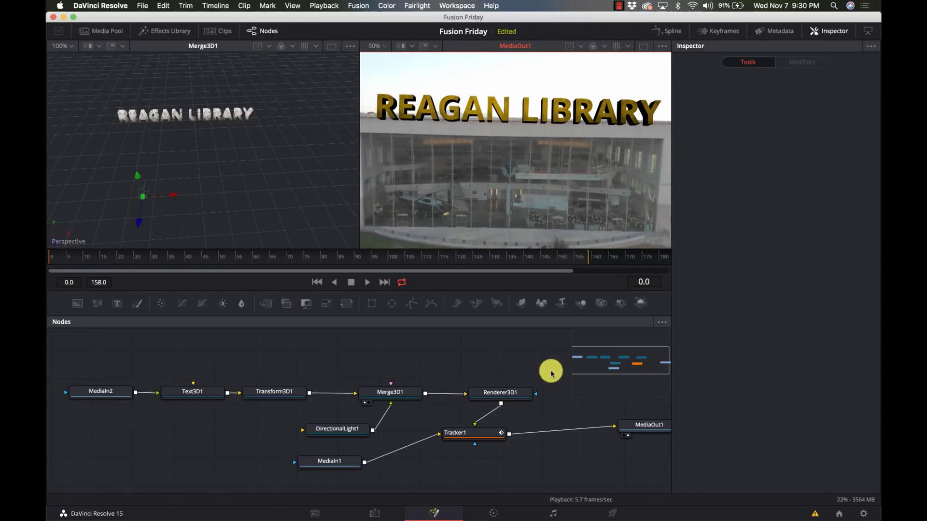
left_click(414, 307)
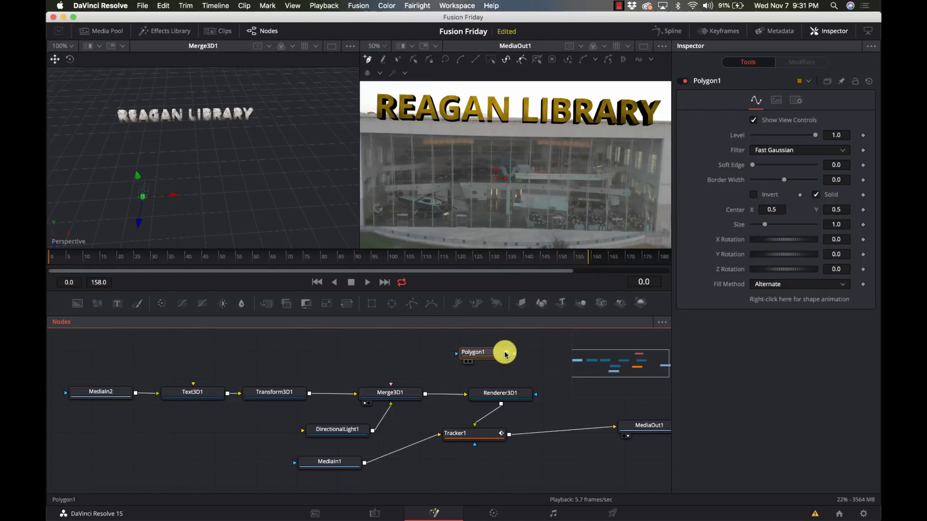
- Draw a closed, thin mask strip under REAGAN LIBRARY, its upper edge along the roofline and its lower edge just above the windows
left_click(374, 116)
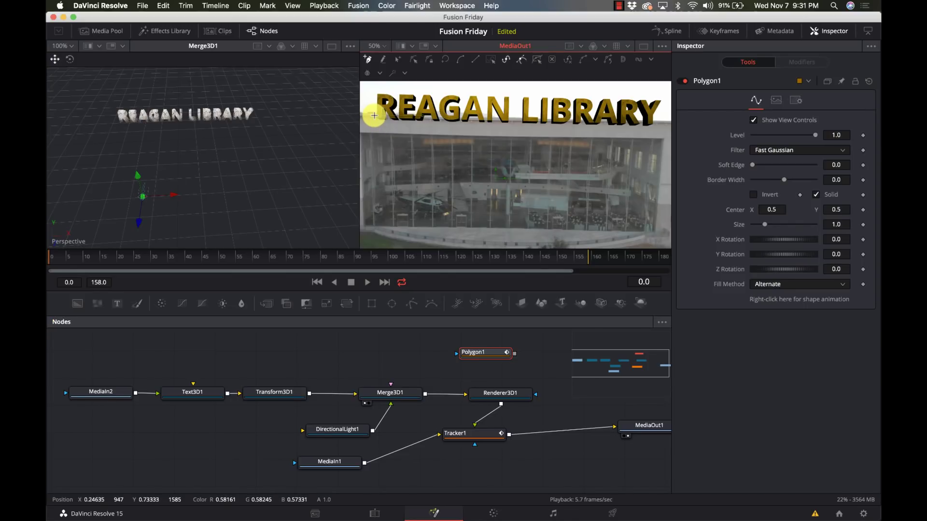
left_click(494, 121)
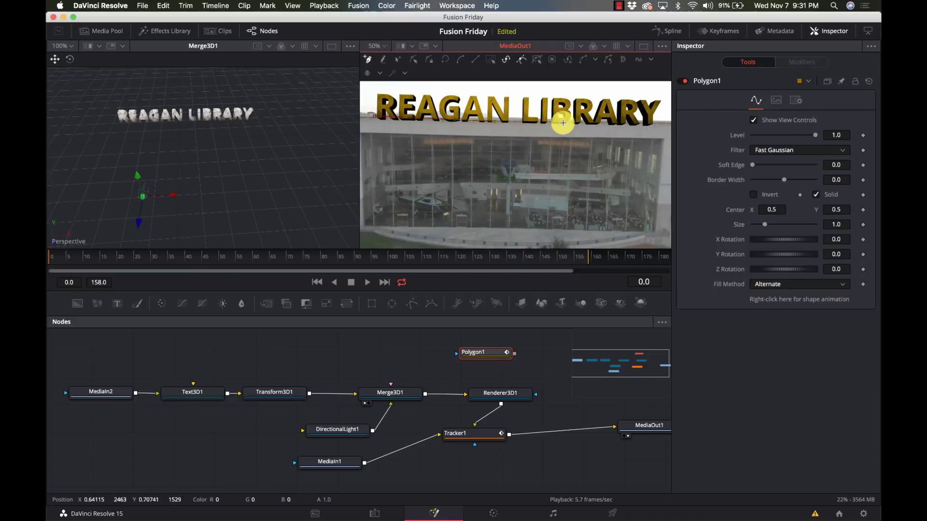
left_click(629, 124)
left_click(656, 123)
left_click(656, 137)
left_click(371, 134)
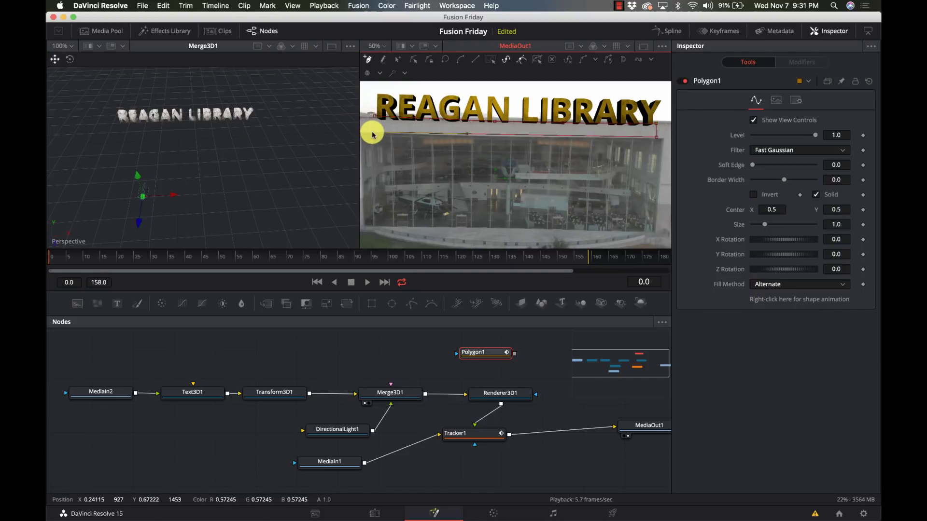
left_click(376, 118)
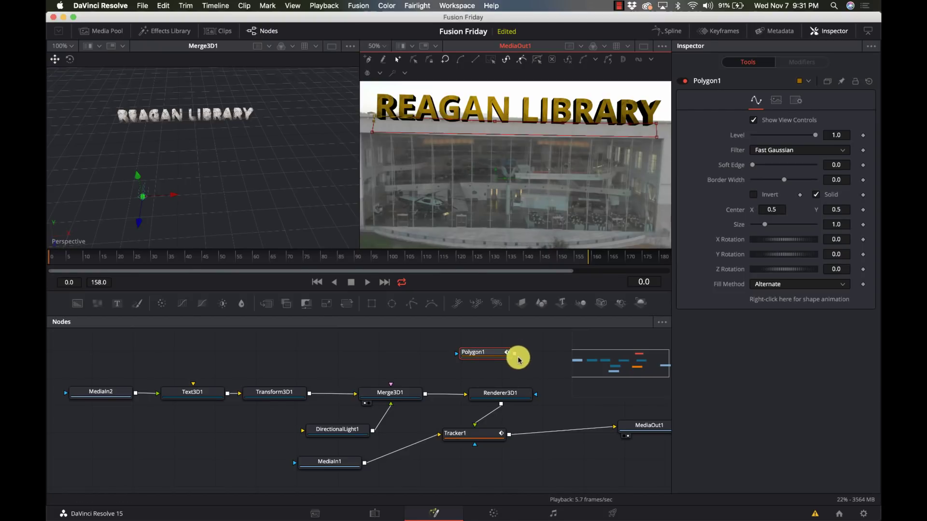
- Connect Polygon1 to Renderer3D1 as its mask, invert the mask, and deselect the node
left_click_drag(514, 354, 516, 393)
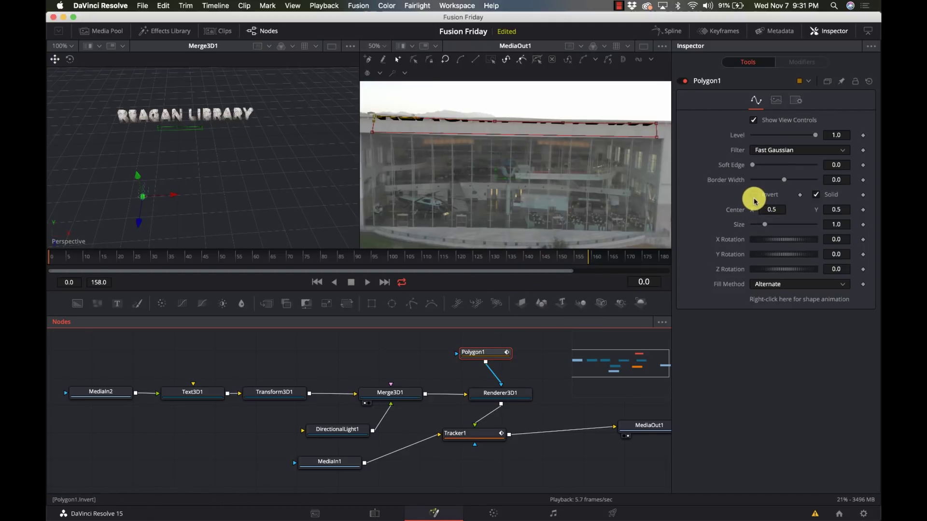
left_click(753, 195)
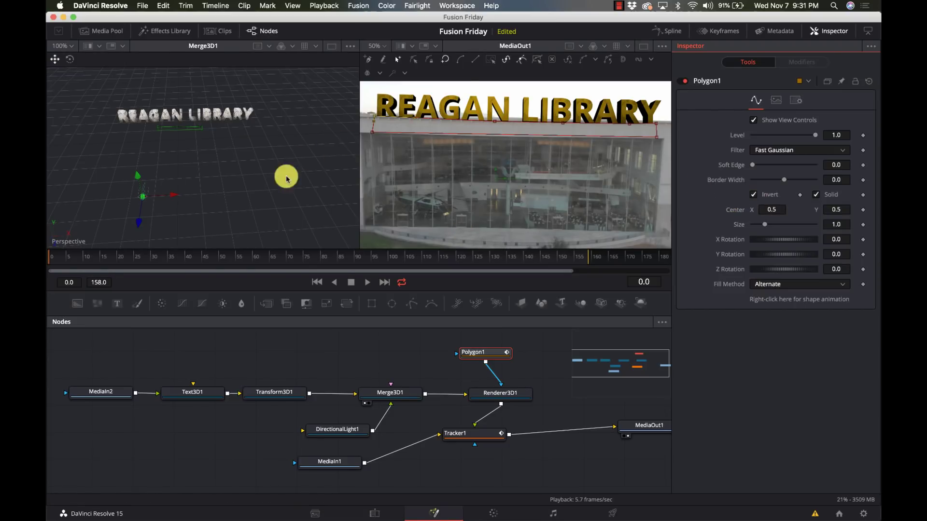
left_click(385, 48)
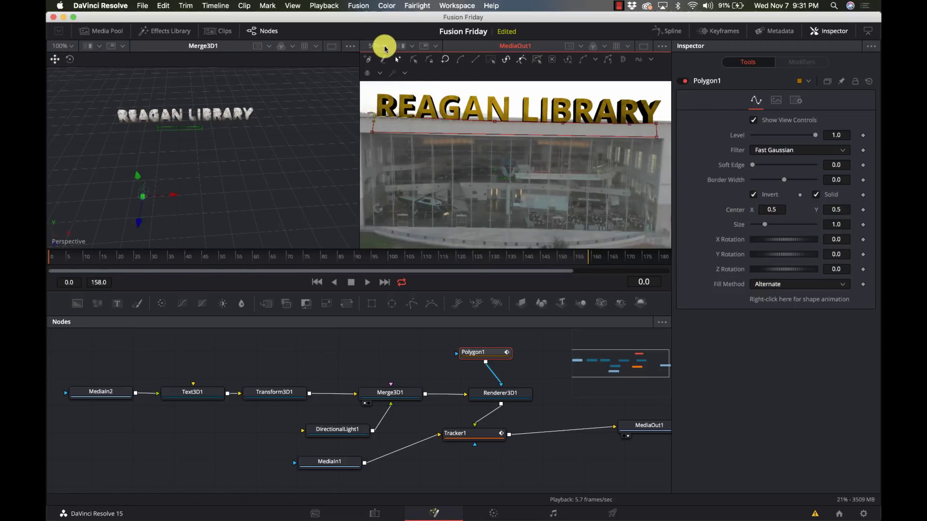
left_click(387, 351)
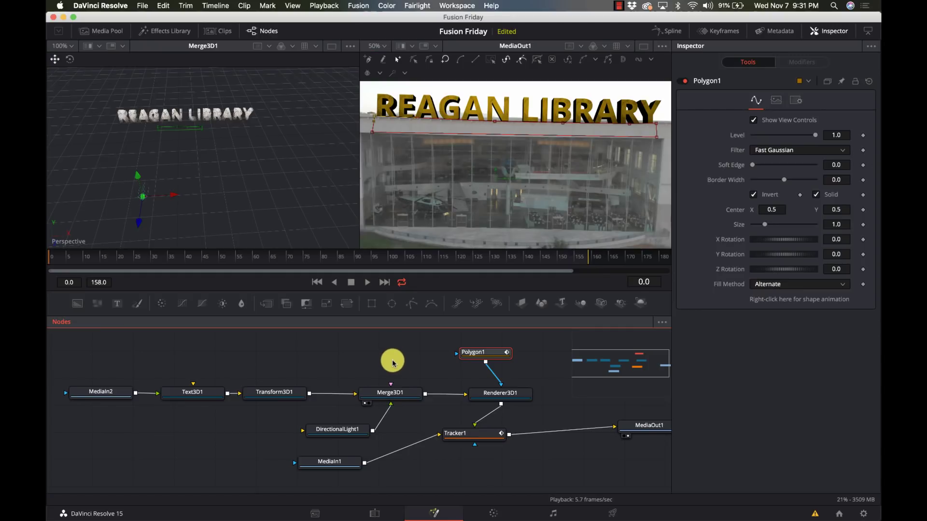
left_click(392, 361)
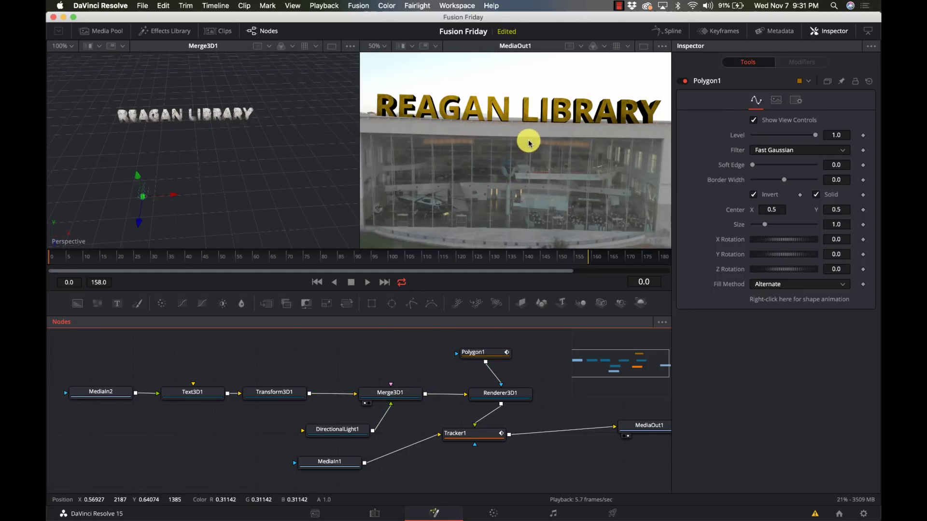
- Fine-tune the Text3D1 title's vertical position against the roof edge at frame 0
left_click(197, 391)
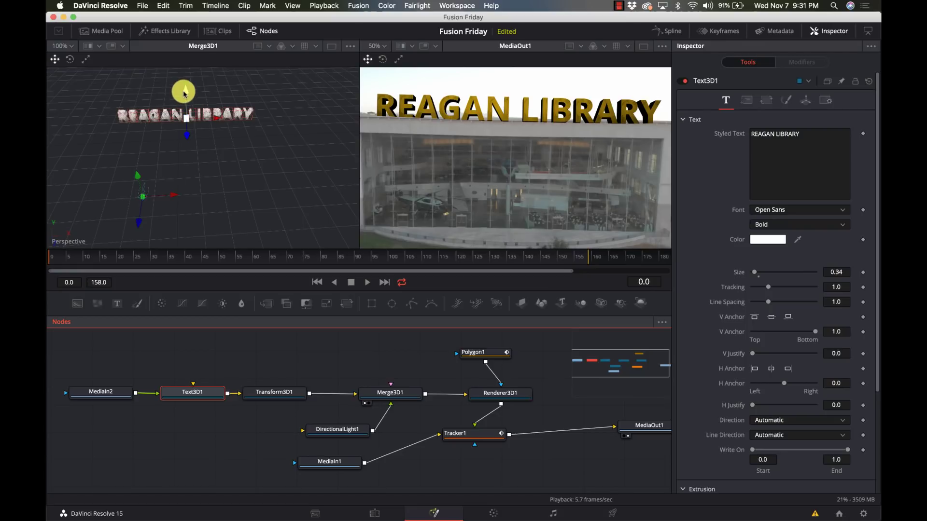
left_click_drag(185, 91, 184, 91)
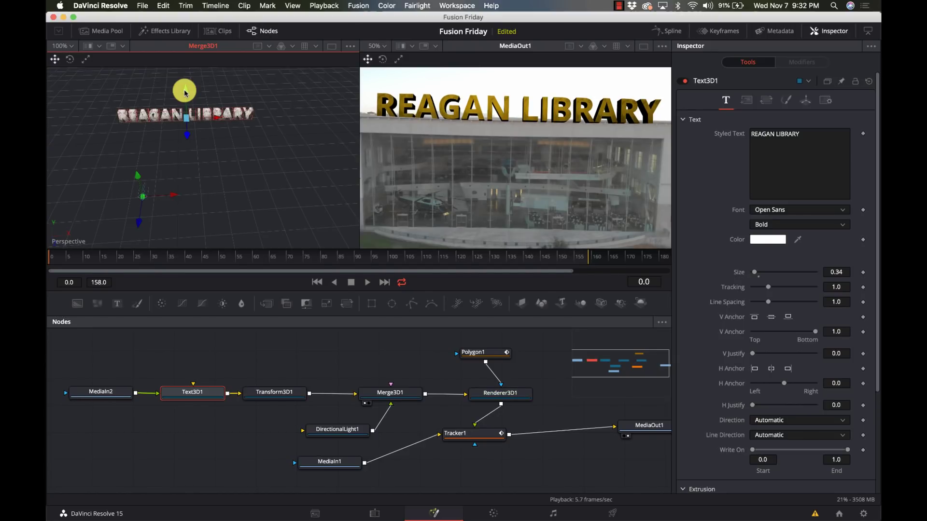
left_click_drag(184, 91, 185, 90)
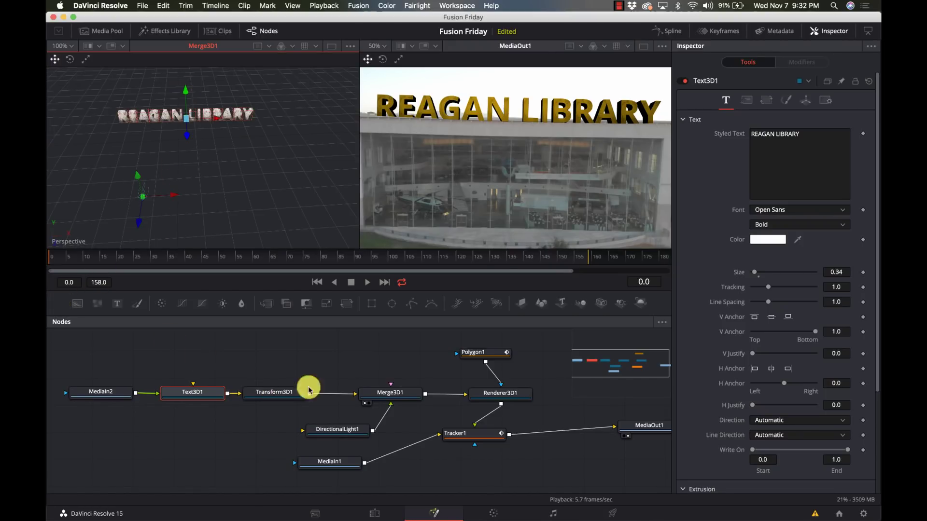
- Check the composited title on the Edit page timeline, then return to the Fusion page
left_click(375, 511)
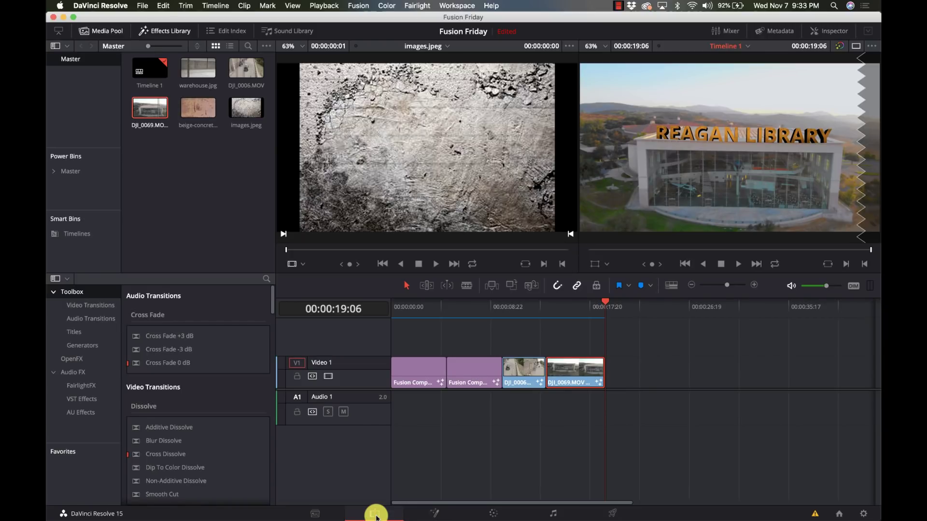
left_click(434, 512)
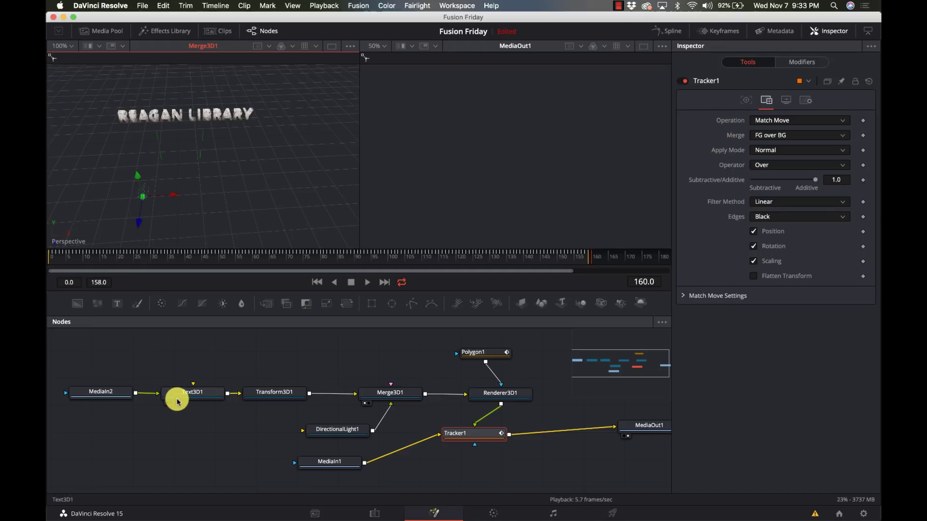
- Tidy the node graph by moving MediaOut1 and MediaIn1 closer to Tracker1, and MediaIn2, Text3D1 and Transform3D1 closer to Merge3D1
left_click_drag(654, 425, 560, 425)
left_click_drag(336, 466, 402, 454)
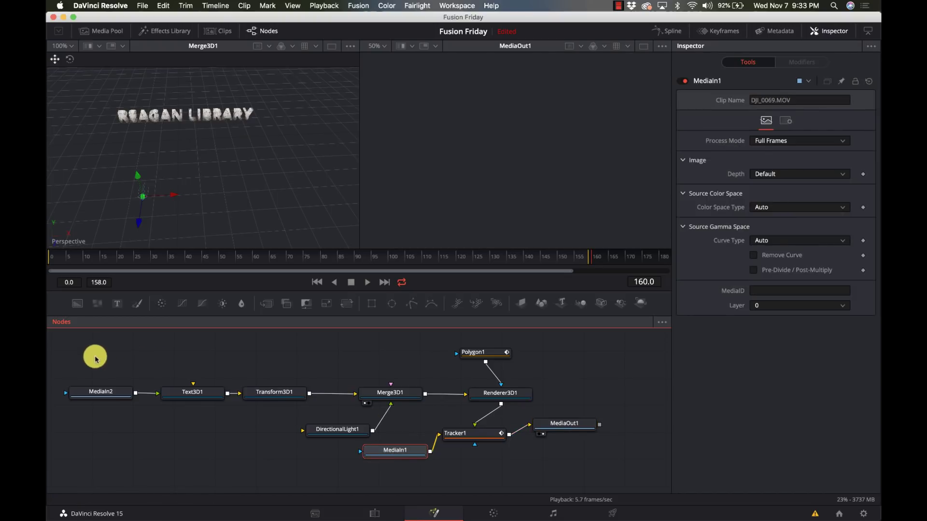
left_click_drag(68, 365, 320, 392)
left_click(274, 363)
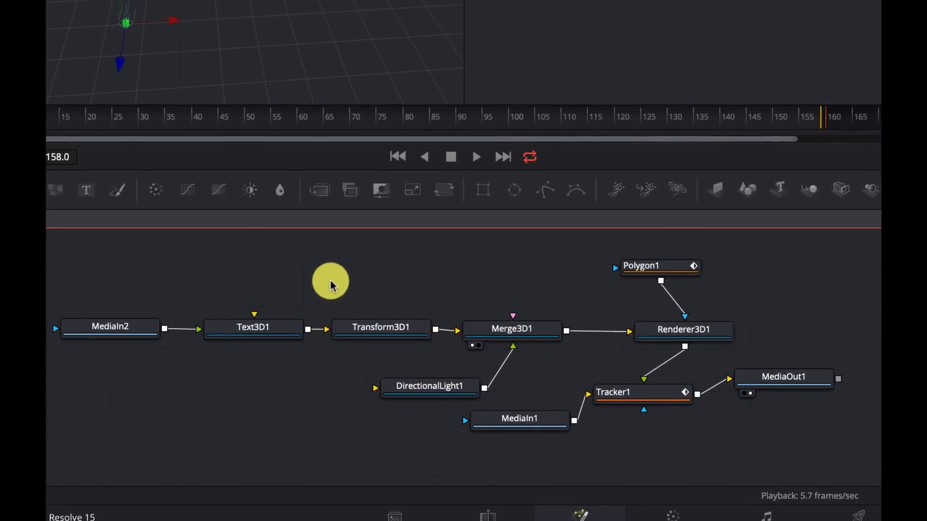
left_click(112, 332)
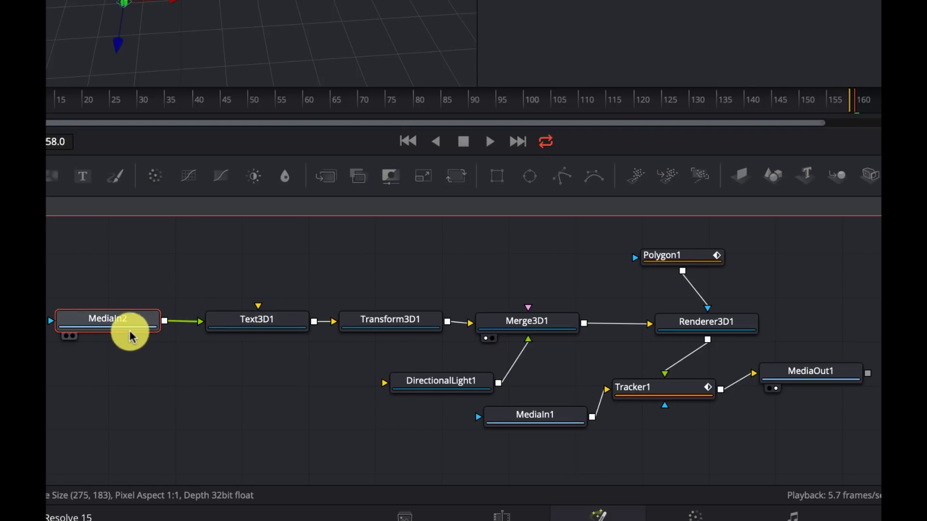
left_click(175, 377)
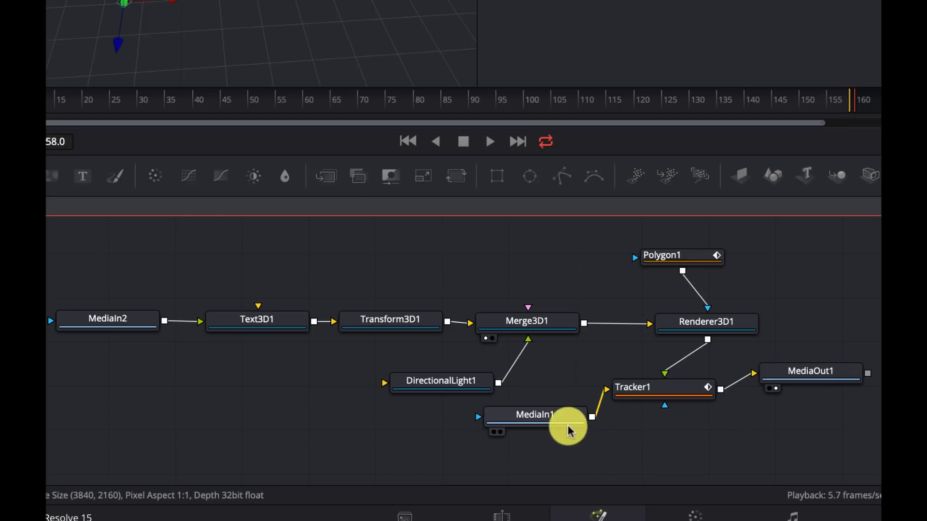
- Move the Tracker1 node down beneath Renderer3D1, and lower MediaIn1 to sit below Merge3D1 and DirectionalLight1
left_click_drag(656, 408, 660, 434)
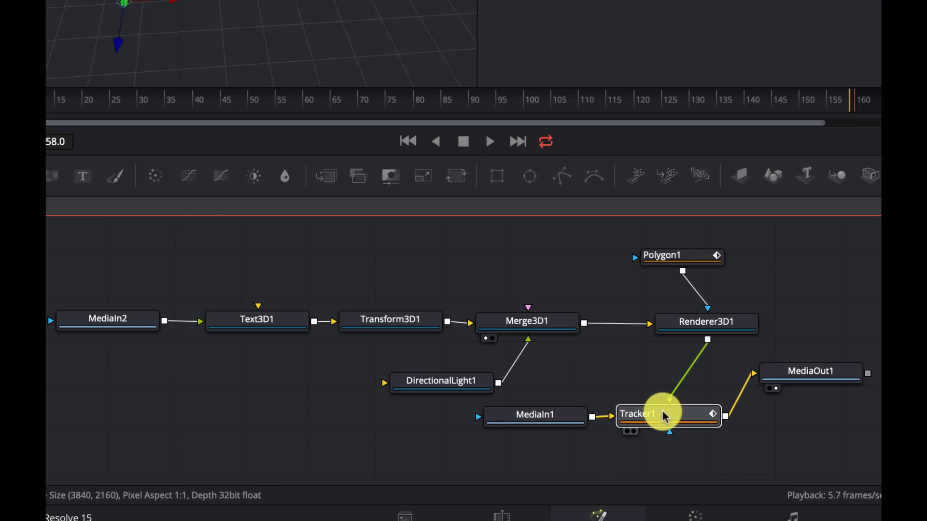
left_click_drag(539, 422, 527, 439)
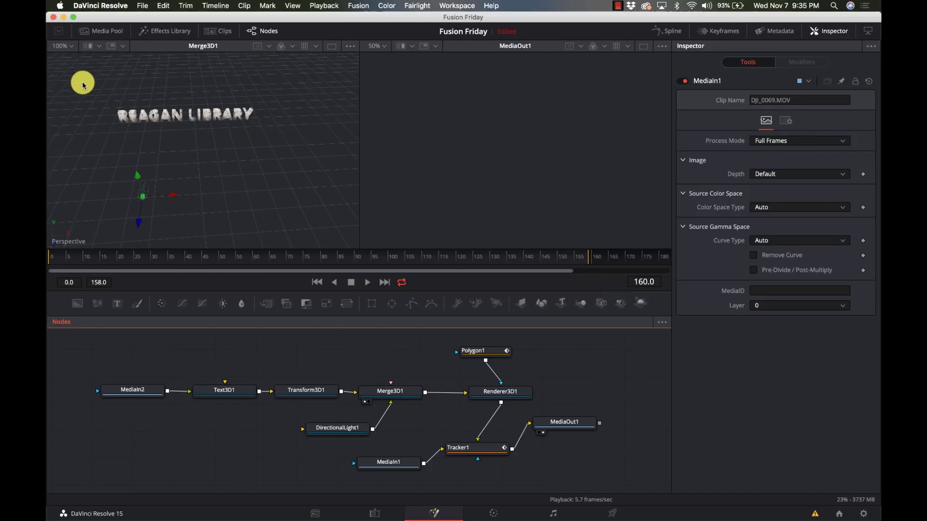
- Minimize the DaVinci Resolve project window to reach the files on the desktop
key("super+Tab")
key("super+Tab")
key("super+Tab")
key("super+Tab")
key("super+Tab")
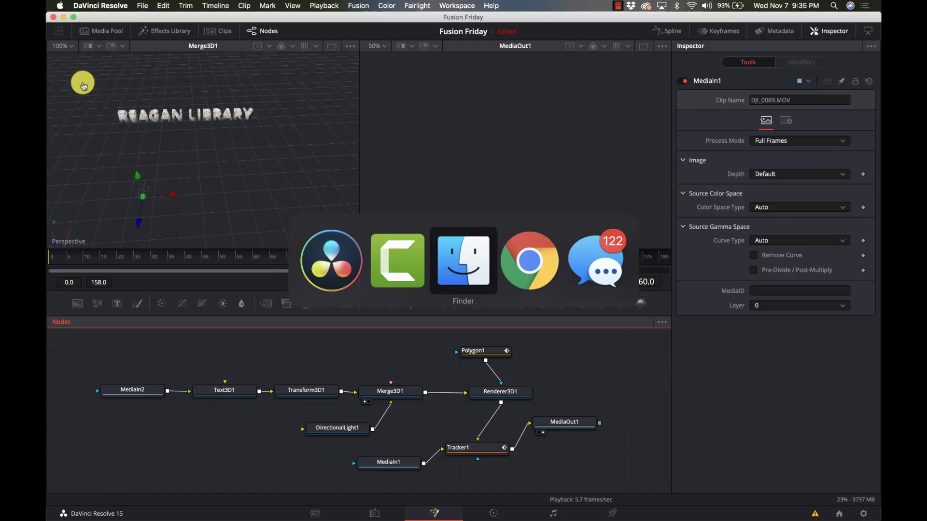
mouse_move(76, 520)
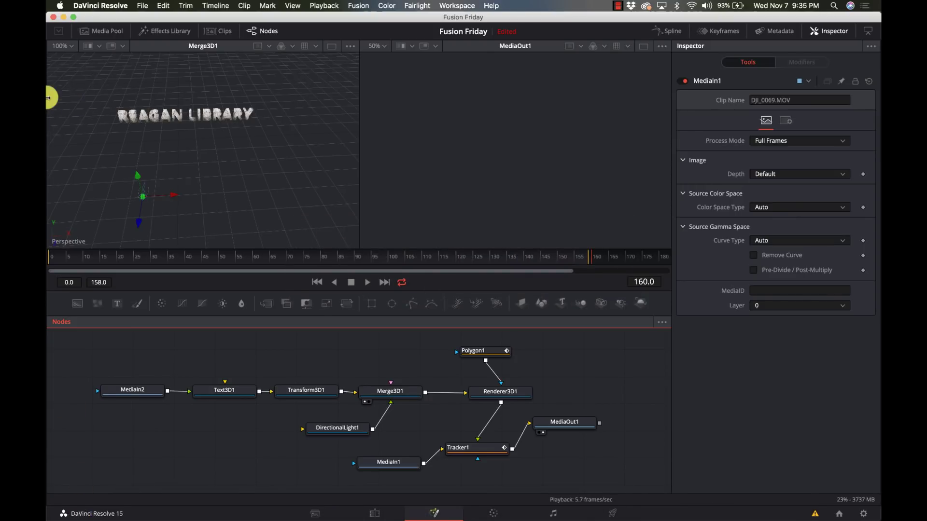
left_click(63, 17)
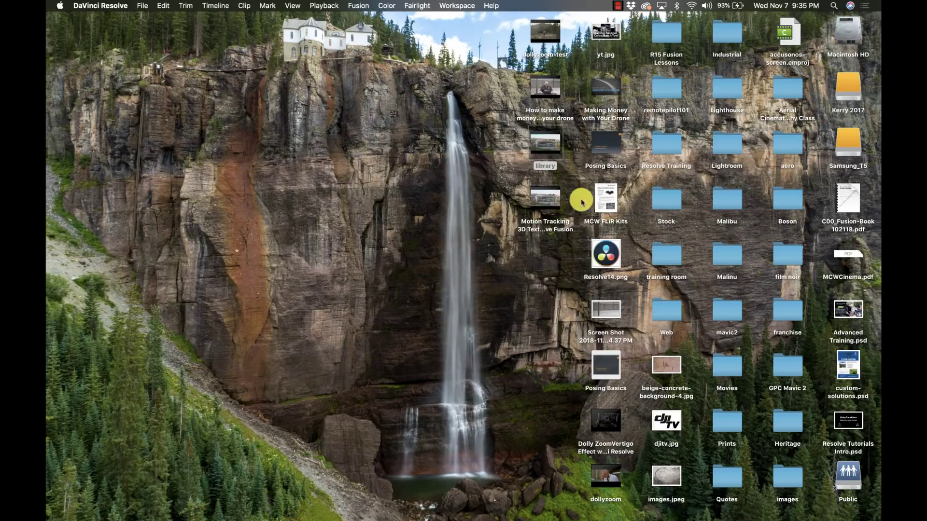
- Open the rendered library video from the desktop in QuickTime Player and display it full screen
double_click(560, 149)
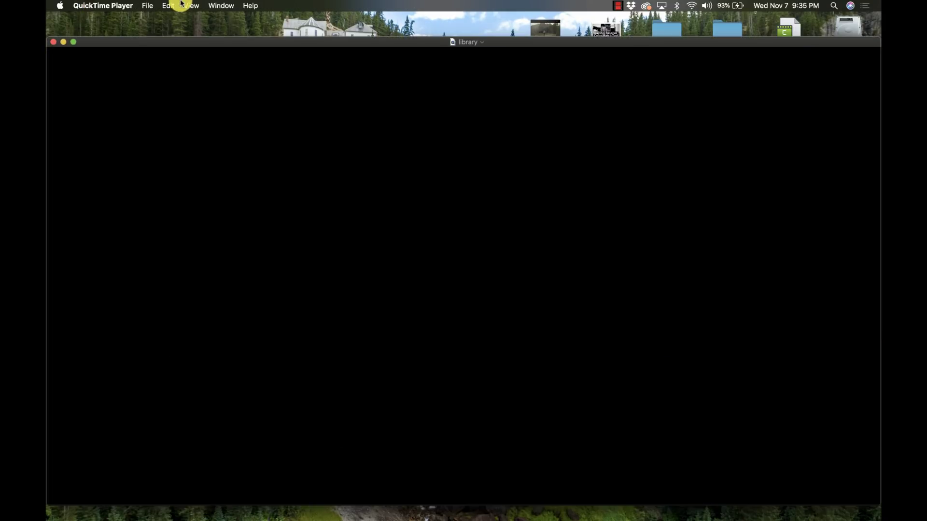
left_click(190, 5)
left_click(215, 47)
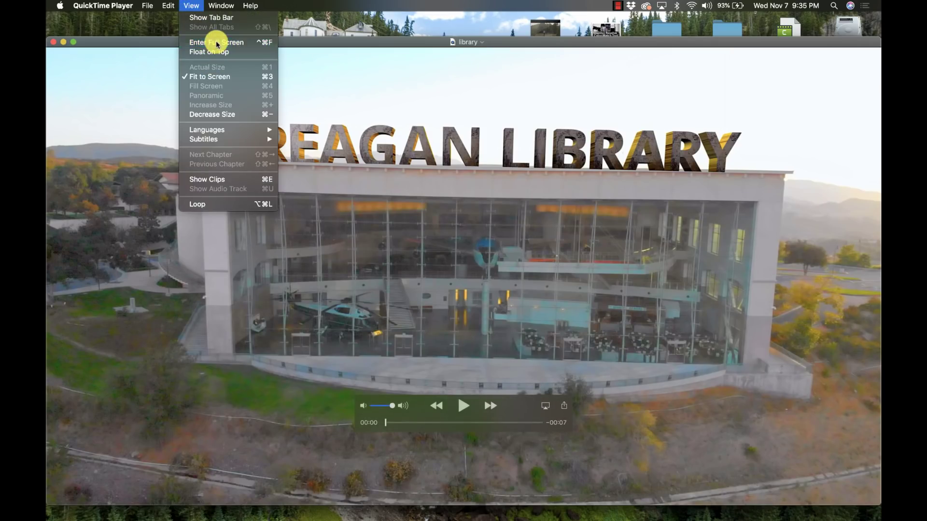